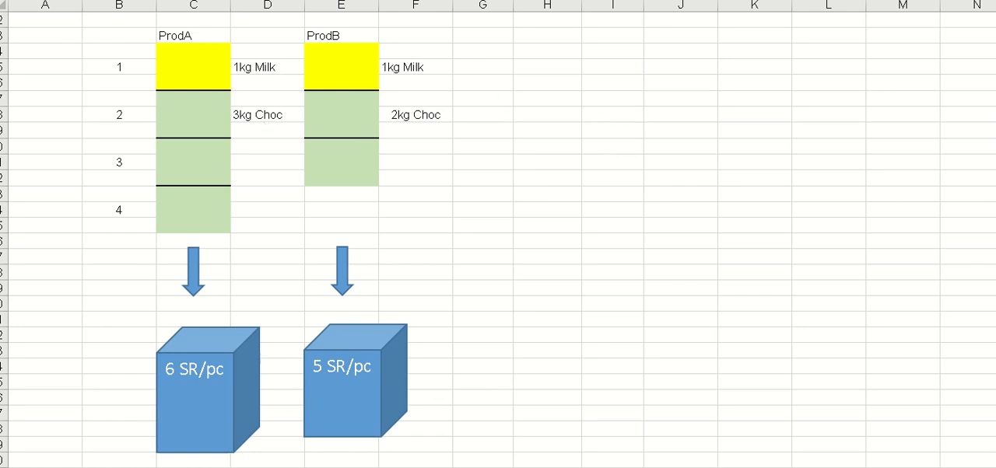
pyautogui.click(547, 444)
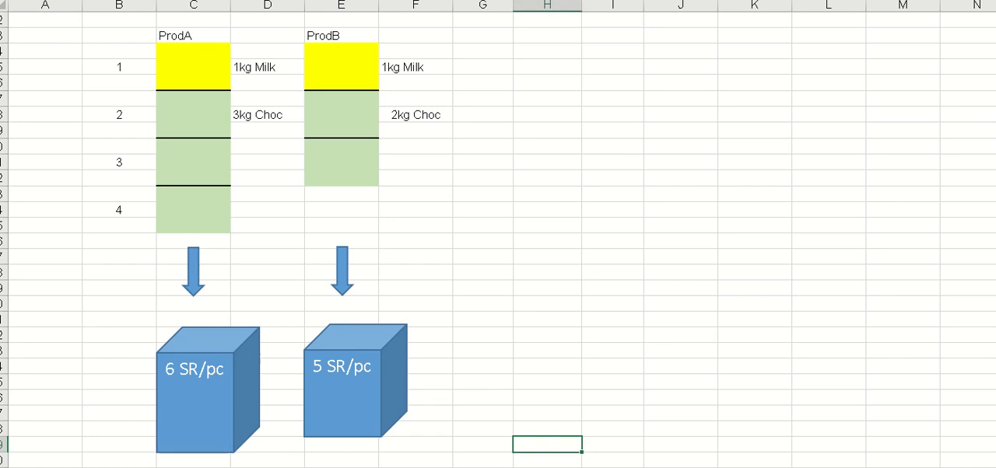
pyautogui.click(184, 0)
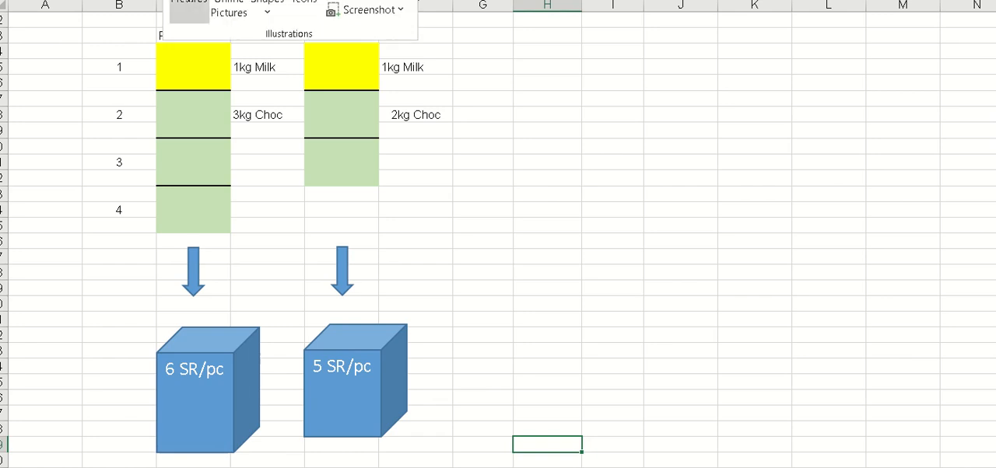
pyautogui.click(189, 12)
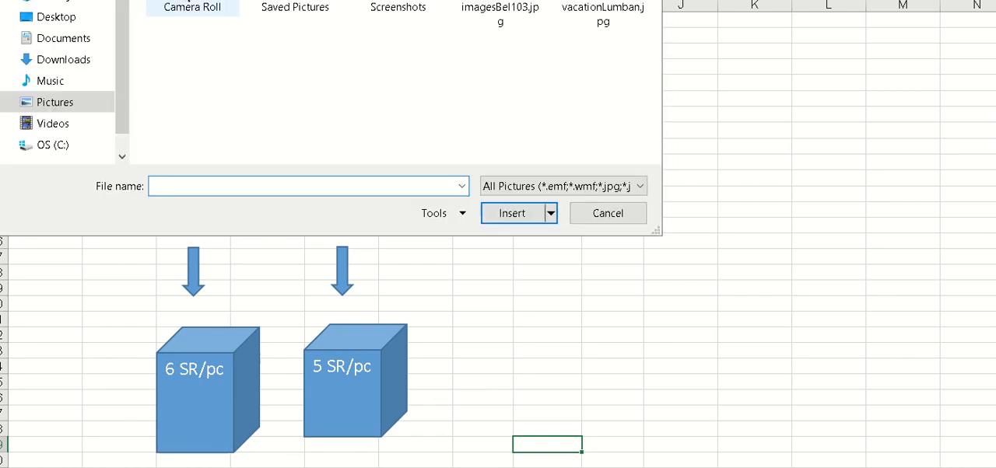
pyautogui.click(608, 213)
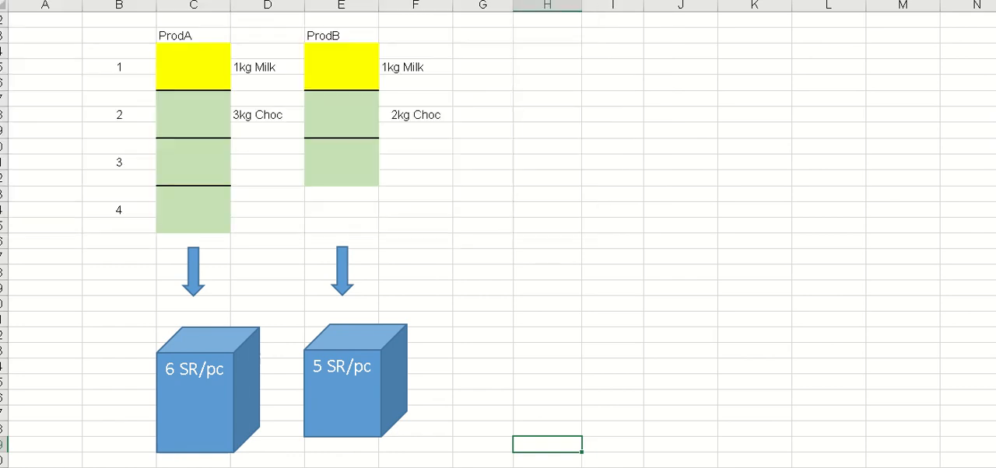
# - Draw an isosceles triangle shape across columns J and K, beside the product diagrams and starting level with the ProdA and ProdB headings
pyautogui.click(183, 0)
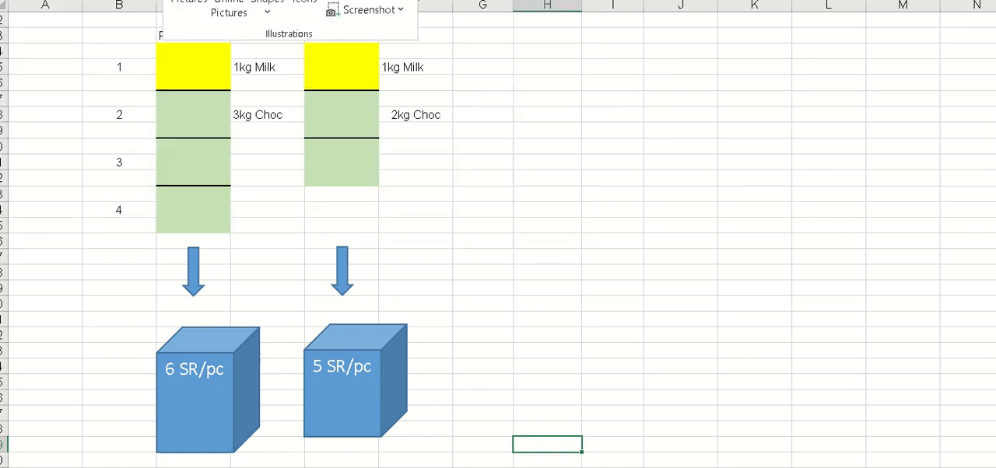
pyautogui.click(275, 11)
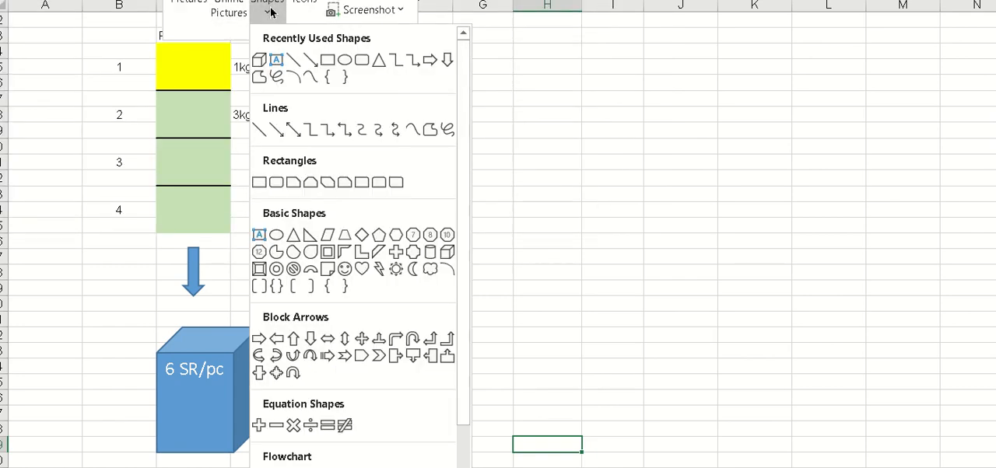
pyautogui.click(377, 61)
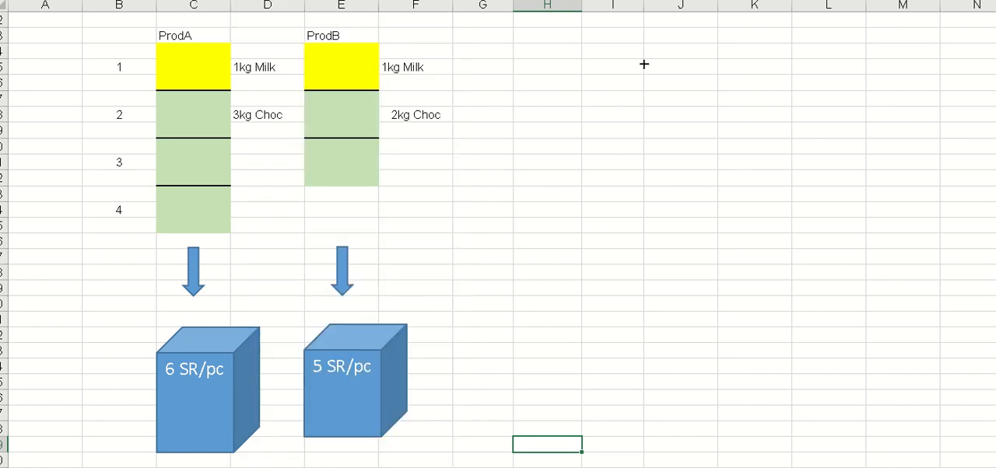
pyautogui.moveTo(632, 27); pyautogui.dragTo(775, 184)
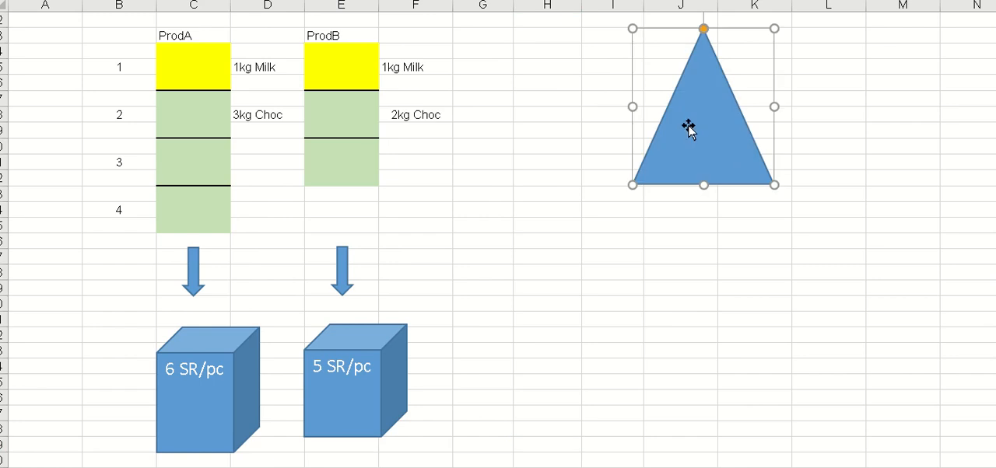
# - Add the text "Milk Supply" inside the triangle
pyautogui.rightClick(689, 128)
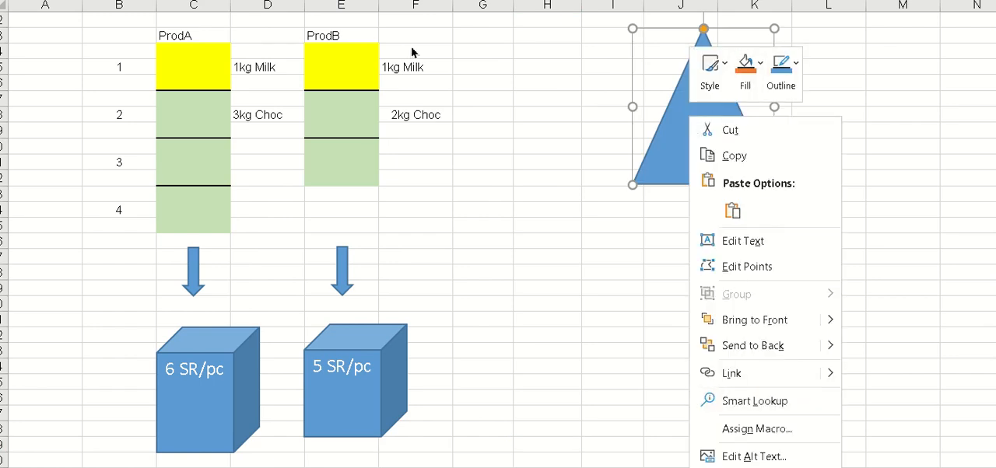
pyautogui.click(741, 247)
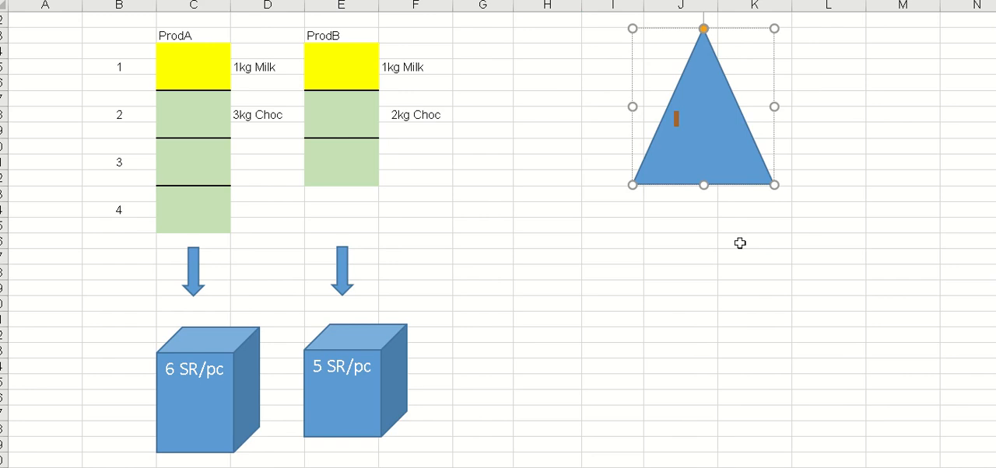
pyautogui.write('Milk Supply')
pyautogui.click(723, 281)
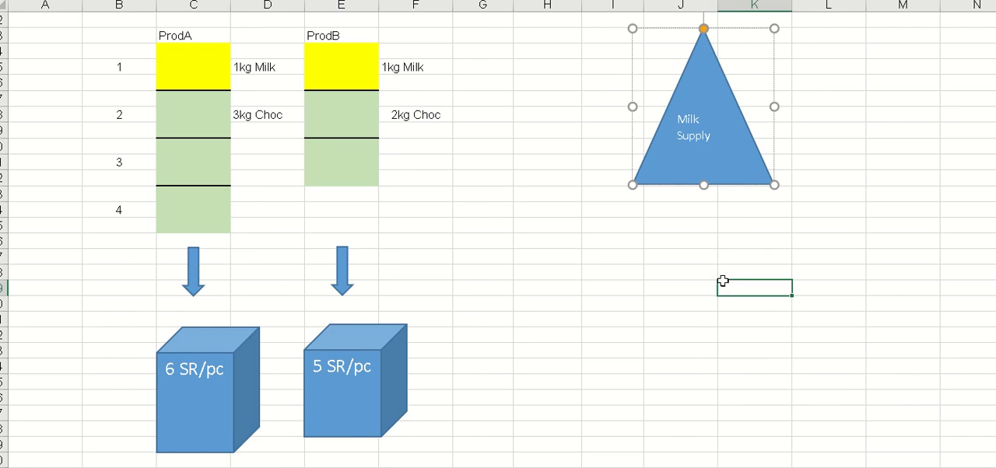
# - Check the milk supply value in the data above and enter "5 kg" in column I beside the Milk Supply triangle
pyautogui.scroll(5, 638, 282)
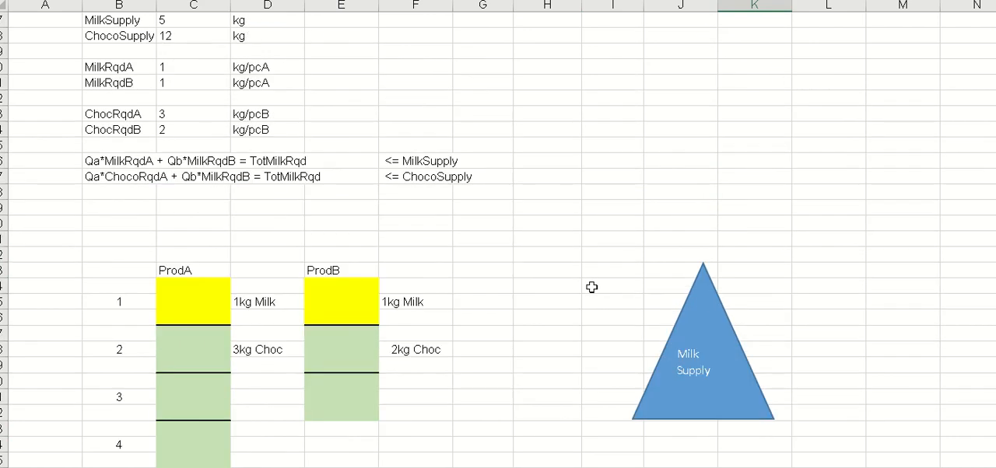
pyautogui.scroll(2, 591, 287)
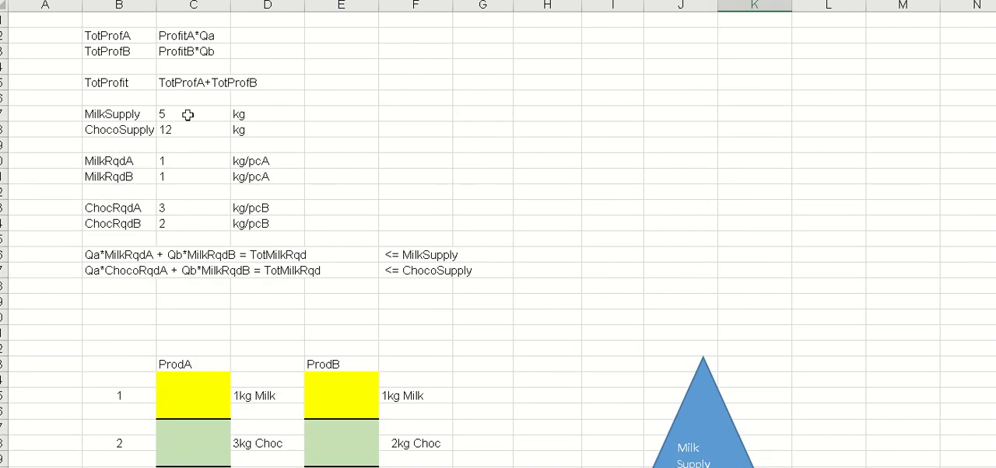
pyautogui.scroll(-6, 731, 164)
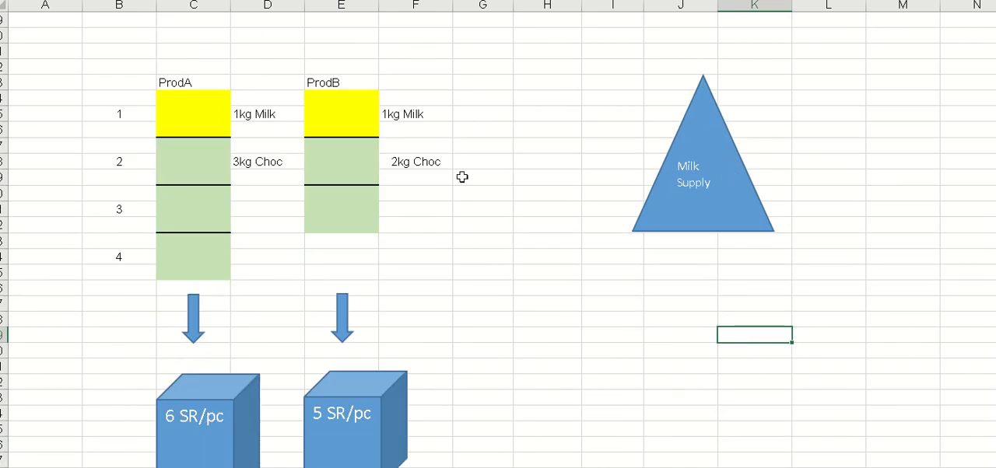
pyautogui.click(613, 147)
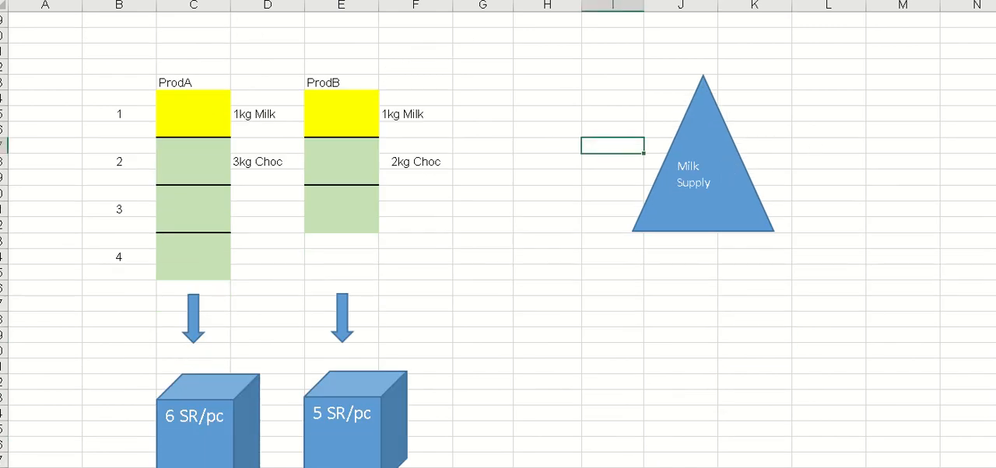
pyautogui.write('5 lg')
pyautogui.press('BackSpace')
pyautogui.press('BackSpace')
pyautogui.write('kg')
pyautogui.press('Return')
pyautogui.press('Return')
pyautogui.press('Return')
pyautogui.press('Return')
pyautogui.press('Return')
pyautogui.press('Return')
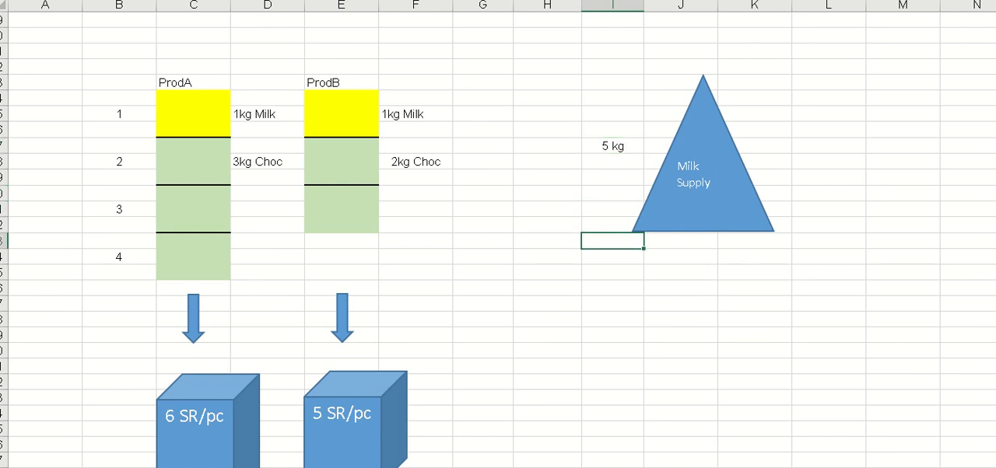
# - Duplicate the Milk Supply triangle and place the copy level with the original, across columns L and M
pyautogui.click(652, 349)
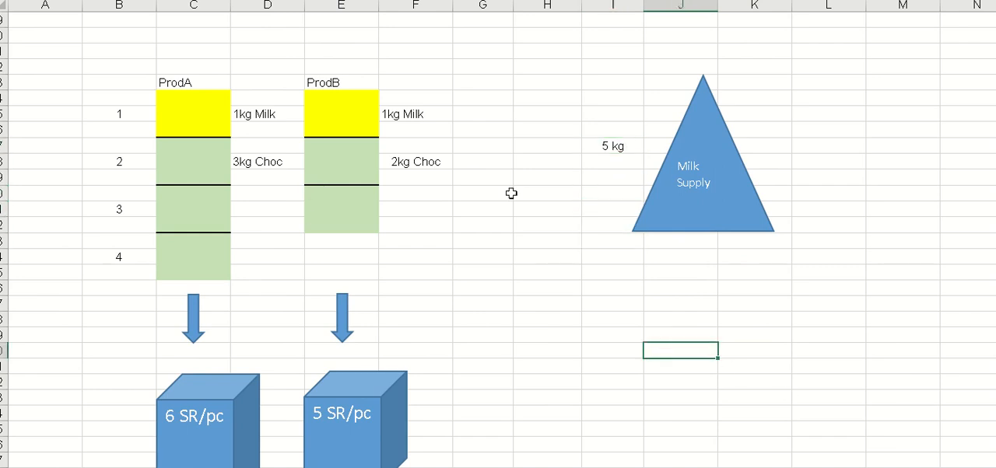
pyautogui.click(702, 140)
pyautogui.moveTo(702, 142); pyautogui.dragTo(683, 339)
pyautogui.moveTo(710, 381); pyautogui.dragTo(908, 191)
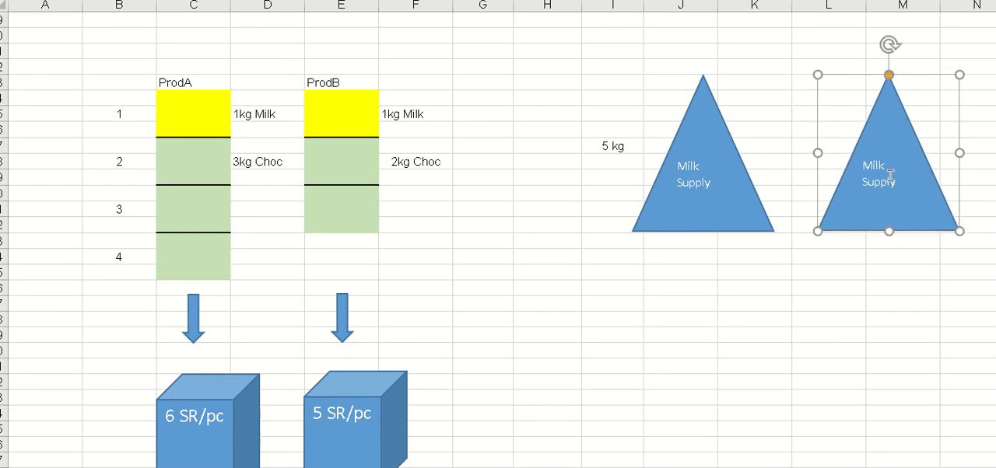
# - Change the text of the copied triangle to "Choc Supply"
pyautogui.doubleClick(893, 182)
pyautogui.click(888, 165)
pyautogui.press('BackSpace')
pyautogui.press('BackSpace')
pyautogui.press('BackSpace')
pyautogui.press('BackSpace')
pyautogui.press('Delete')
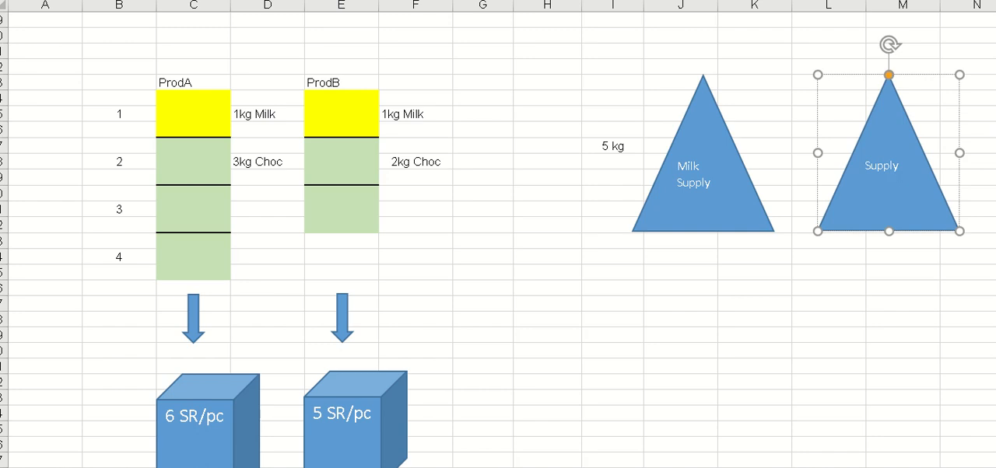
pyautogui.write('Choc')
pyautogui.click(862, 353)
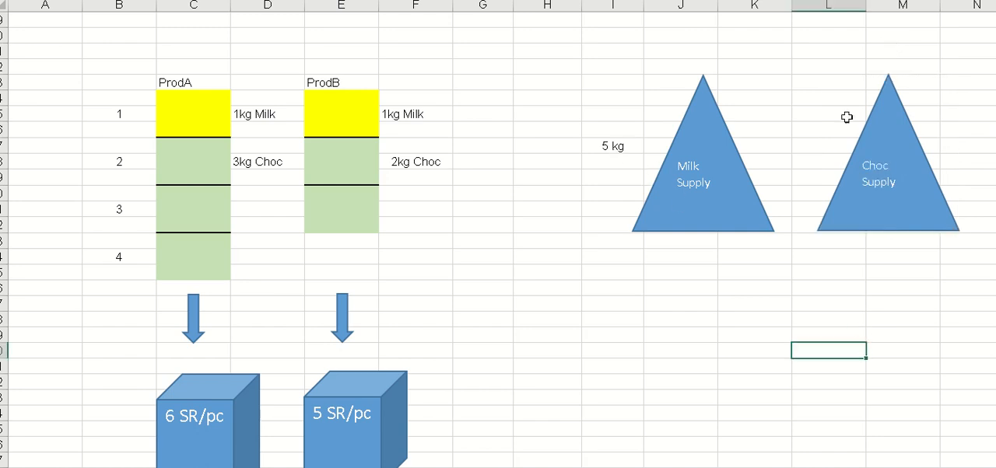
# - Check the chocolate supply value in the data above and enter "12 kg" in column L beside the Choc Supply triangle
pyautogui.click(823, 129)
pyautogui.scroll(8, 527, 114)
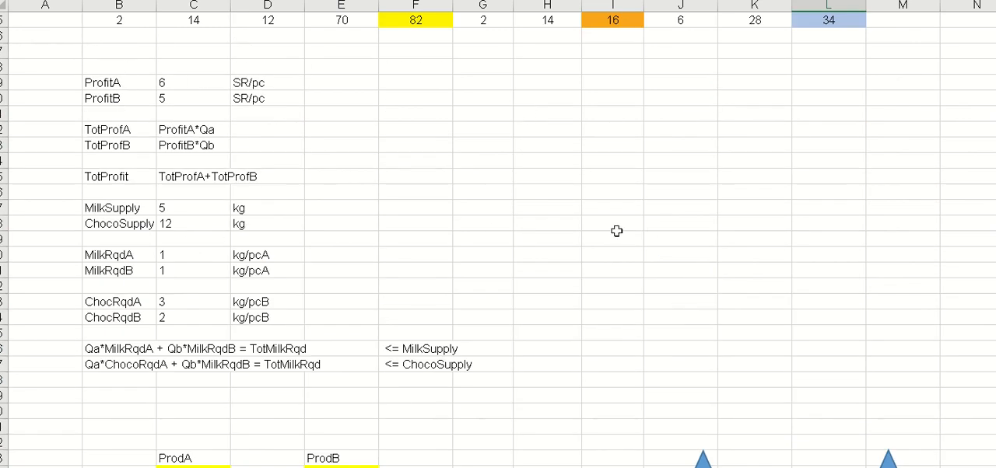
pyautogui.scroll(-4, 616, 231)
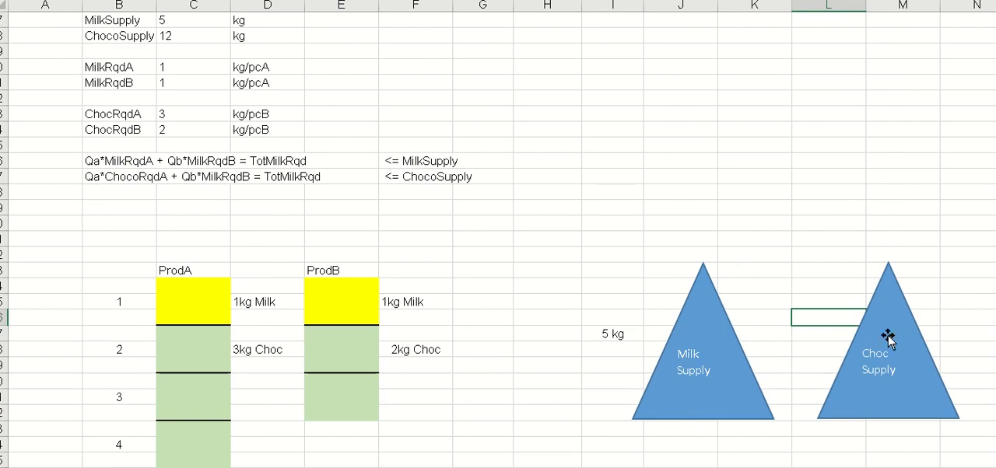
pyautogui.doubleClick(830, 314)
pyautogui.write('12')
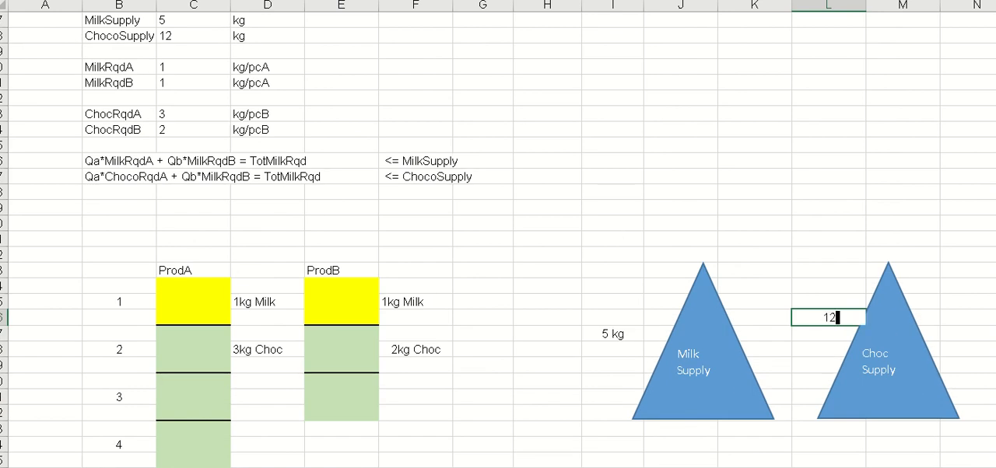
pyautogui.write(' kg')
pyautogui.press('Return')
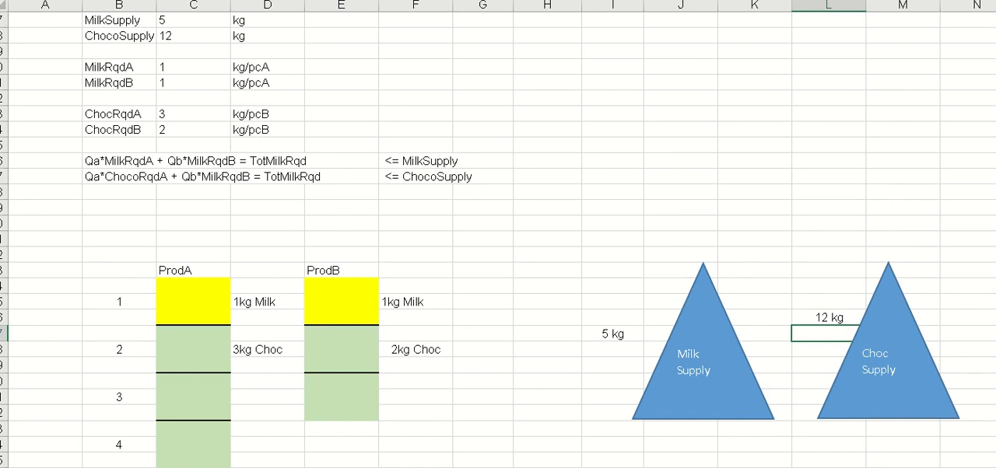
# - Move the "5 kg" label closer to the Milk Supply triangle, into column J on the "1kg Milk" row
pyautogui.click(614, 336)
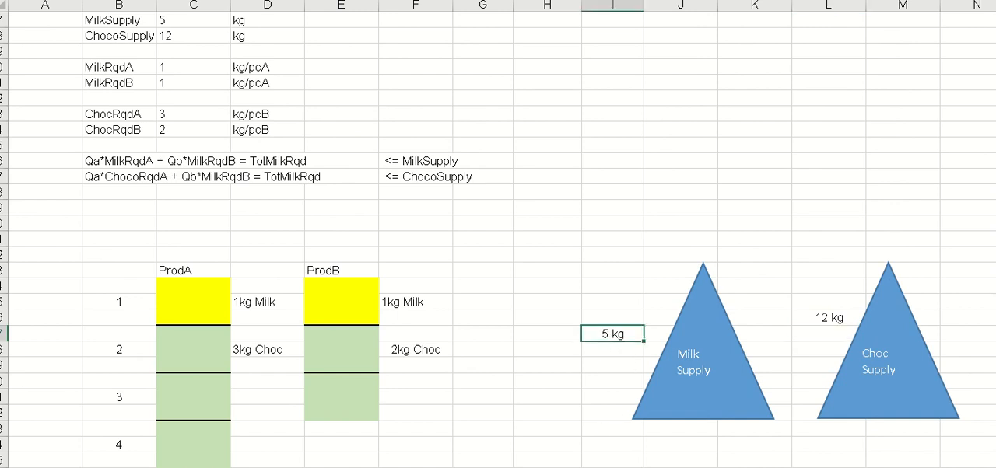
pyautogui.hotkey('ctrl', 'c')
pyautogui.click(660, 301)
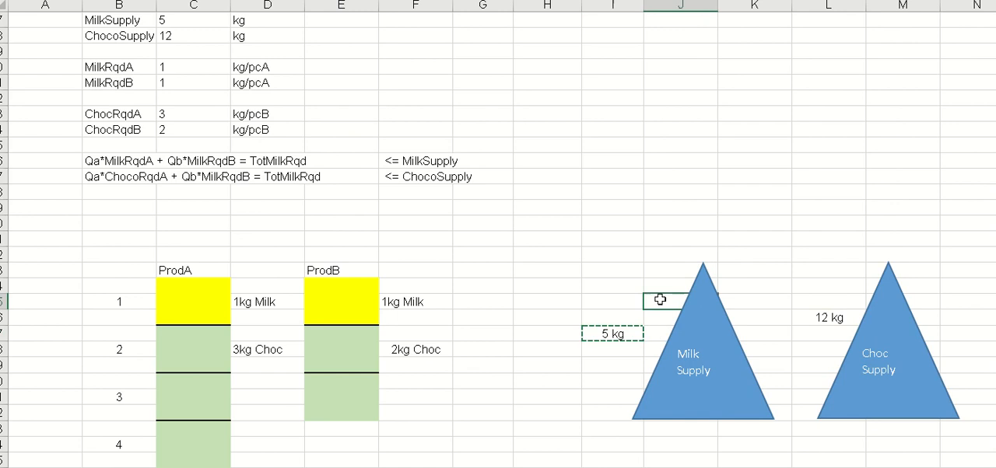
pyautogui.hotkey('ctrl', 'v')
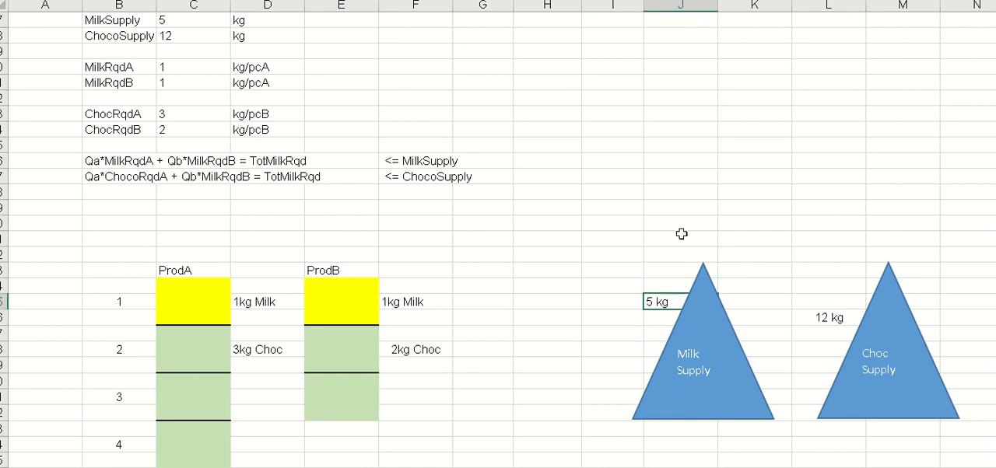
pyautogui.click(760, 222)
pyautogui.scroll(-3, 745, 396)
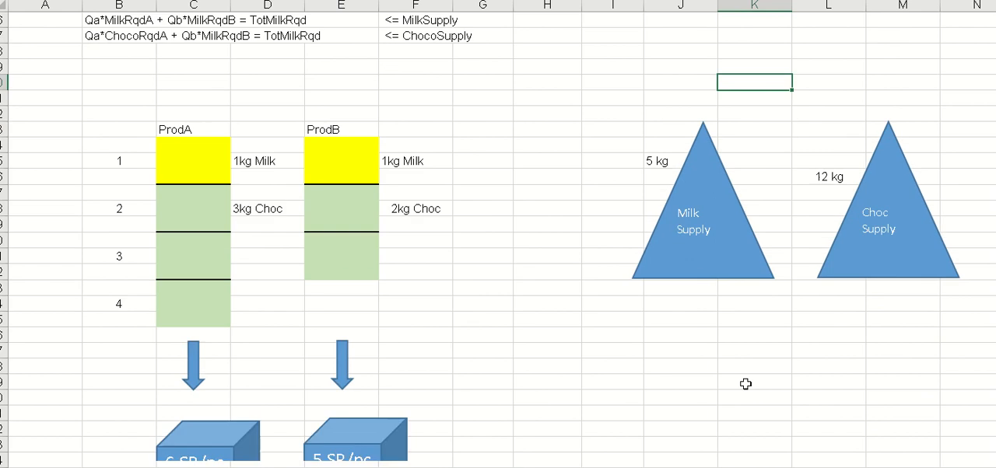
pyautogui.scroll(1, 745, 382)
pyautogui.scroll(-3, 745, 383)
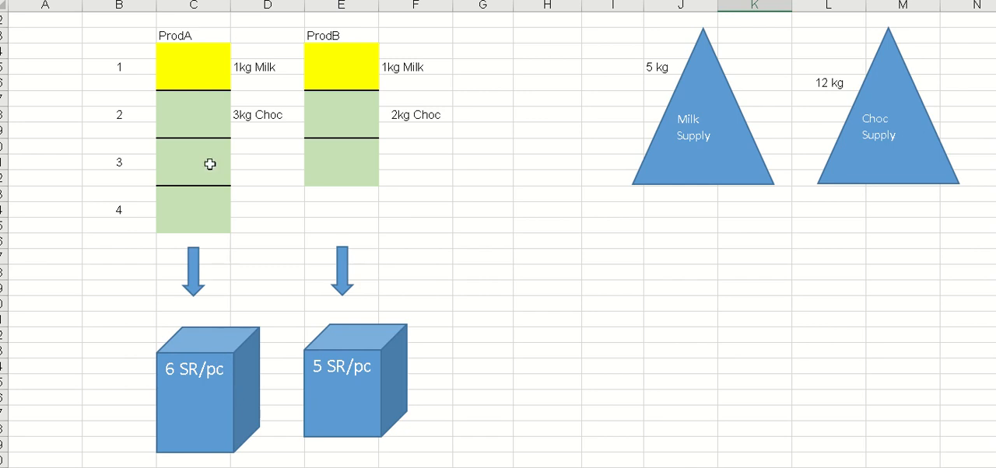
pyautogui.click(203, 72)
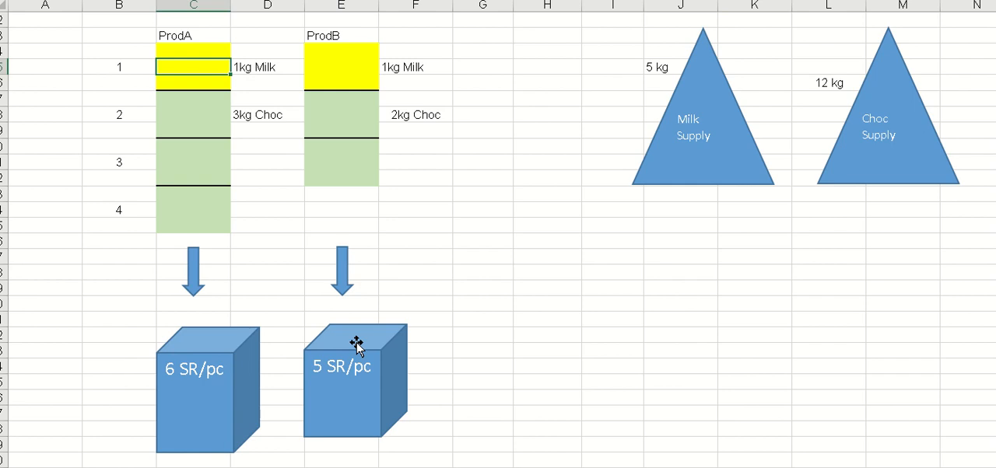
pyautogui.click(340, 69)
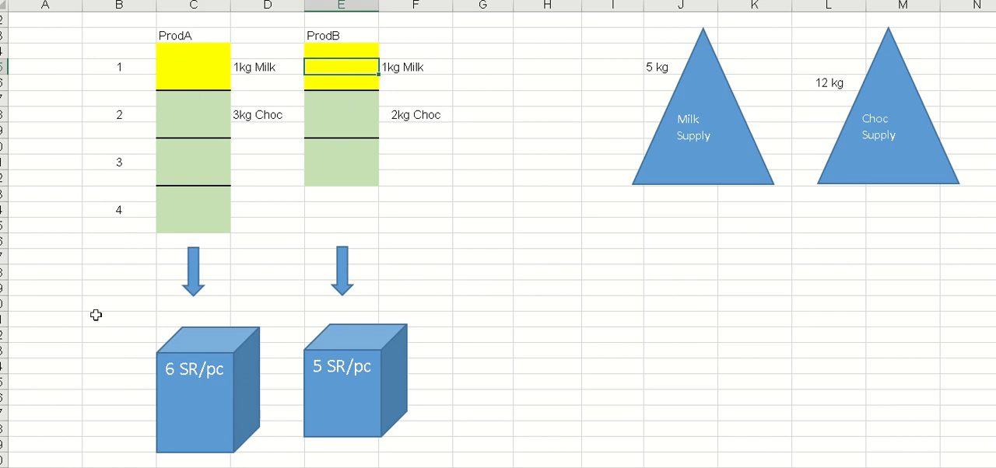
# - Enter the product name "MoreChoco" in column B beside the arrow under ProdA
pyautogui.click(101, 262)
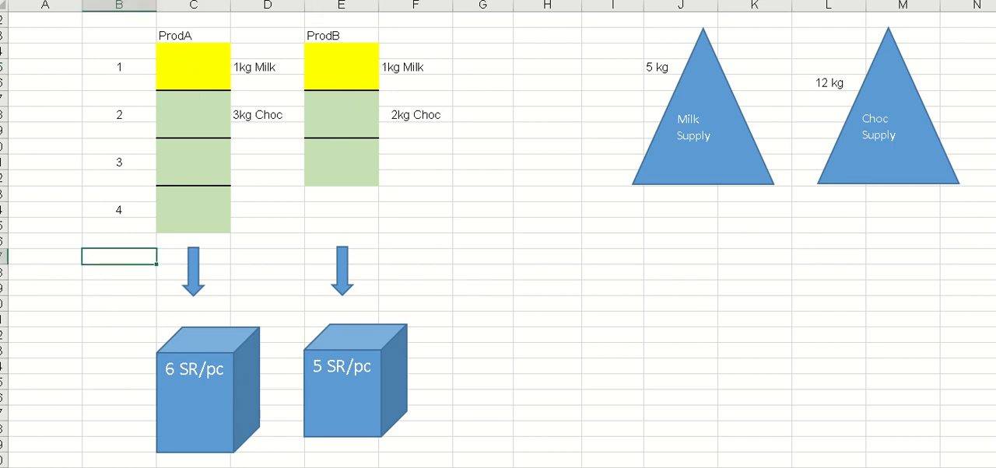
pyautogui.write('MoreChoco')
pyautogui.press('Tab')
pyautogui.press('Tab')
pyautogui.press('Tab')
pyautogui.press('Tab')
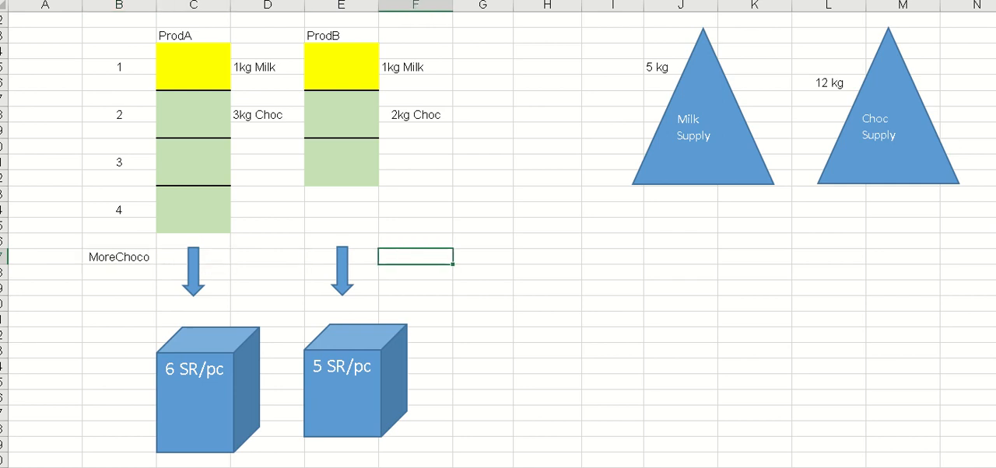
# - Enter the product name "ClassicChoco" in column F beside the arrow under ProdB
pyautogui.write('ClassicChoco')
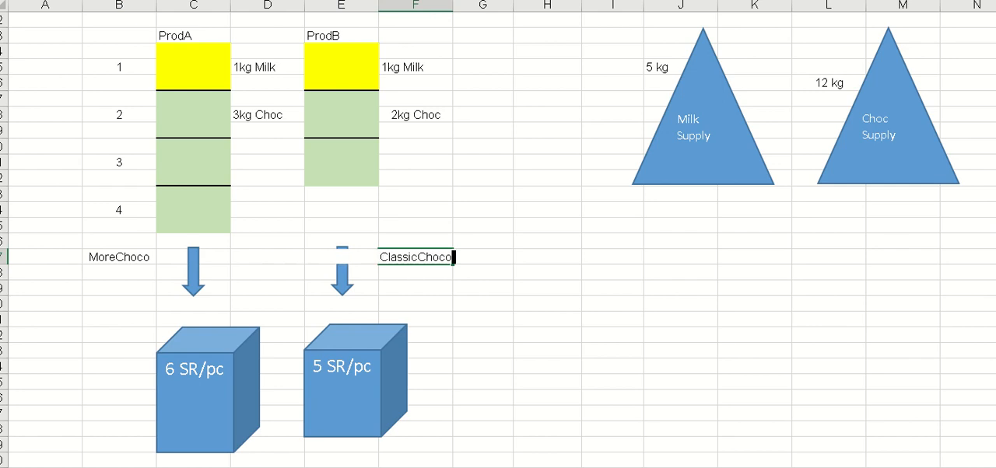
pyautogui.press('Return')
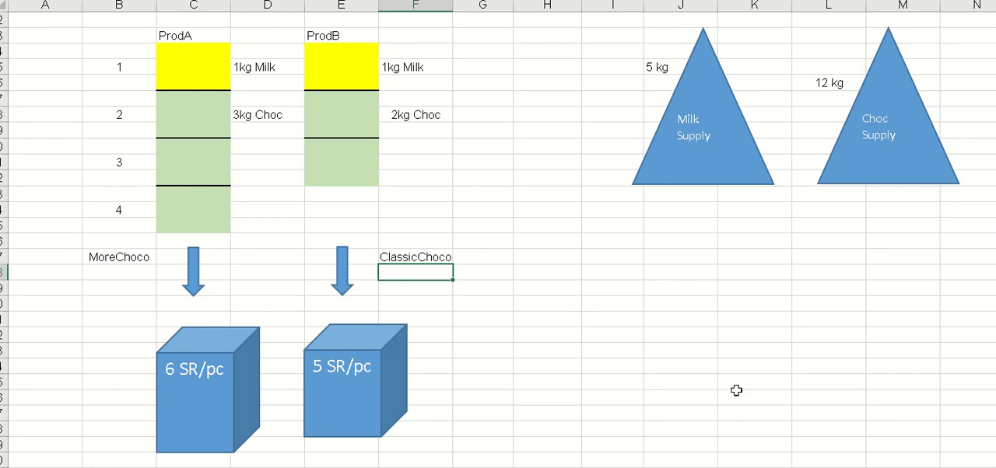
# - Format the MoreChoco label beside the ProdA arrow as bold red text
pyautogui.click(128, 254)
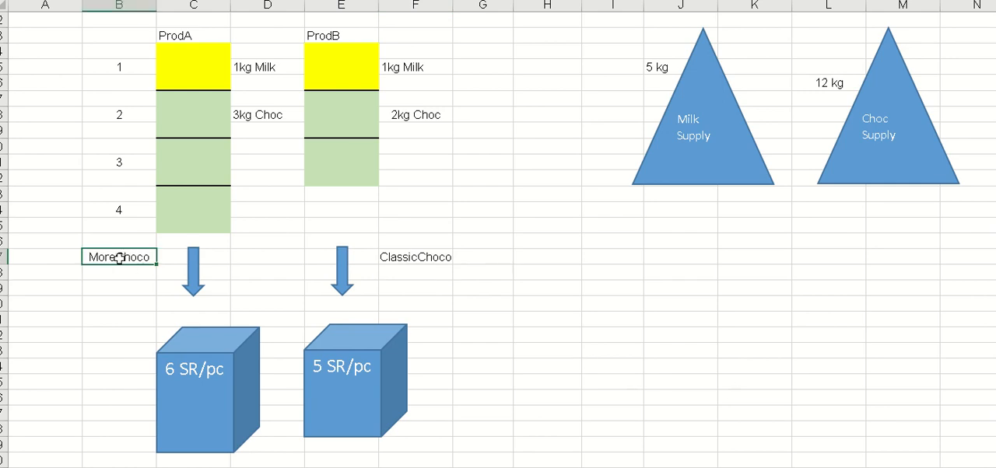
pyautogui.rightClick(121, 263)
pyautogui.press('Escape')
pyautogui.click(478, 351)
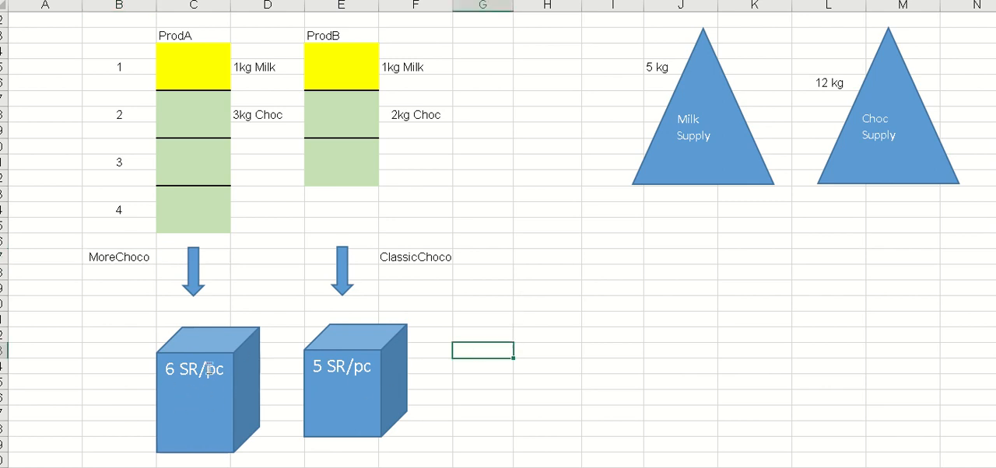
pyautogui.click(112, 257)
pyautogui.hotkey('ctrl', 'b')
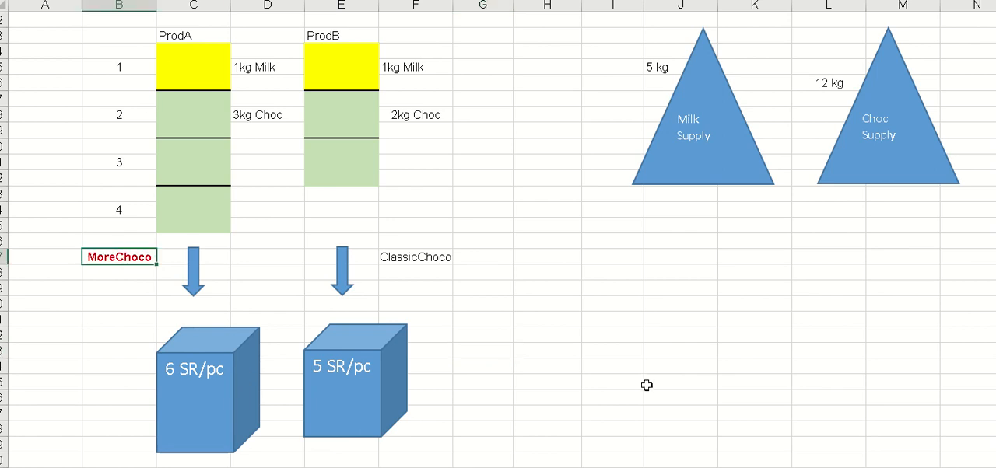
pyautogui.click(527, 327)
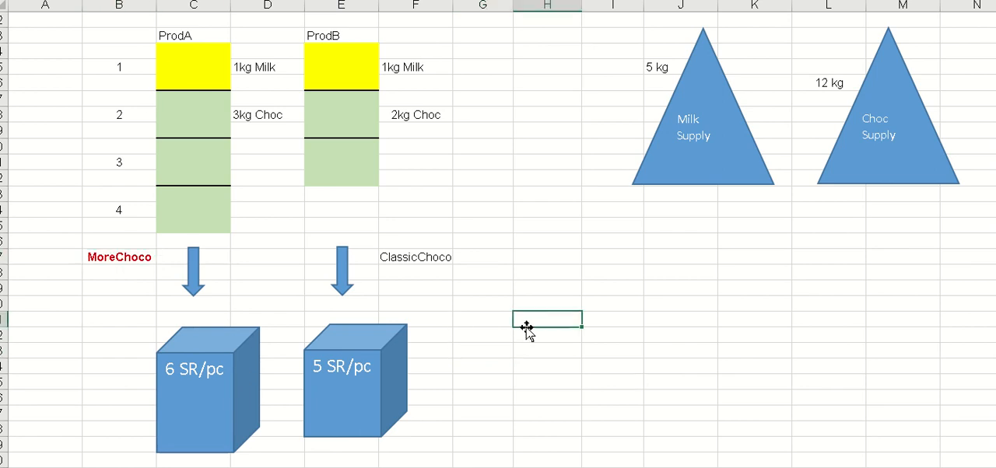
# - Format the ClassicChoco label beside the ProdB arrow as bold red text to match MoreChoco
pyautogui.click(422, 259)
pyautogui.hotkey('ctrl', 'b')
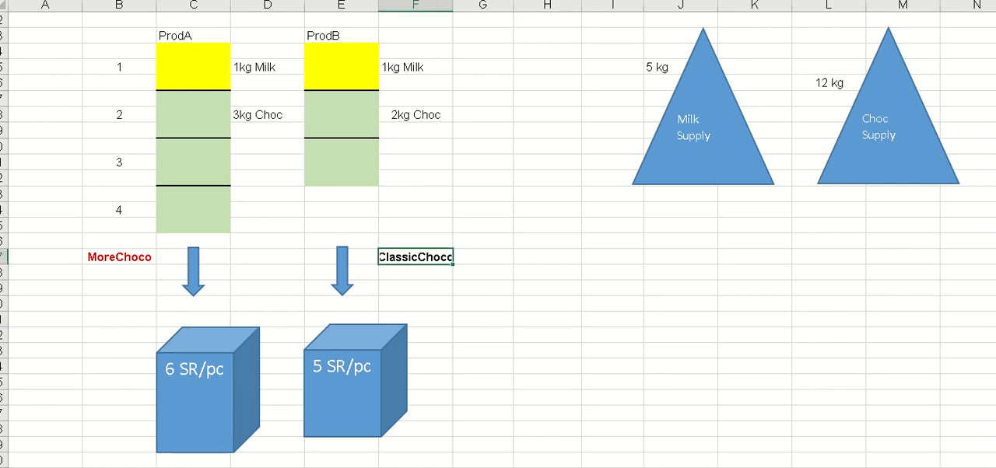
pyautogui.click(614, 384)
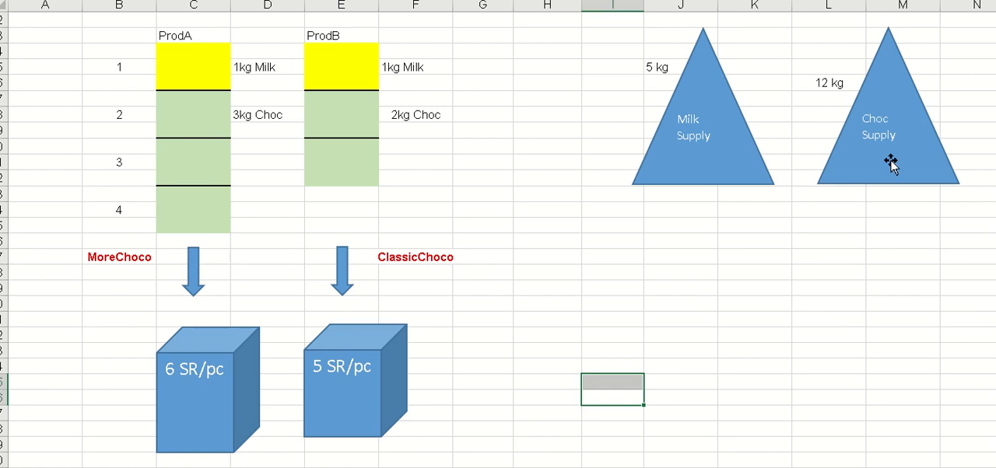
# - Make the "5 kg" and "12 kg" labels beside the supply triangles bold and underlined
pyautogui.click(652, 66)
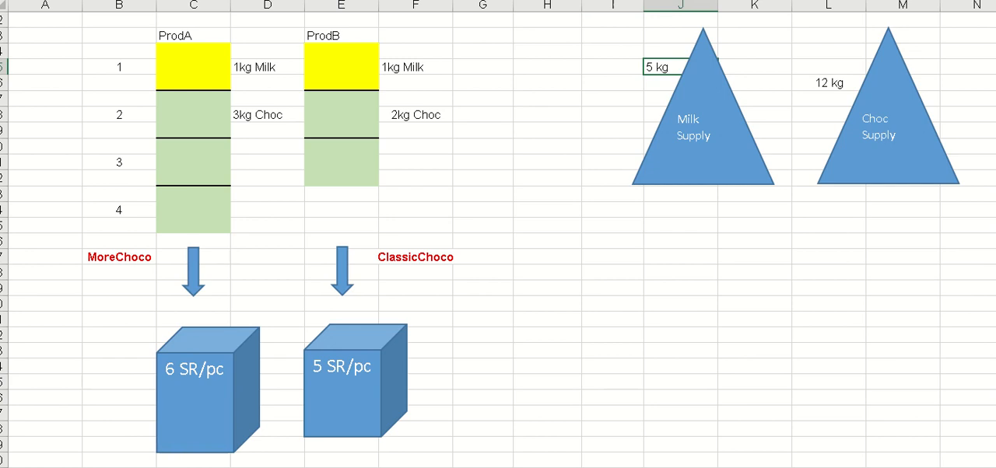
pyautogui.hotkey('ctrl', 'b')
pyautogui.moveTo(727, 352); pyautogui.dragTo(711, 350)
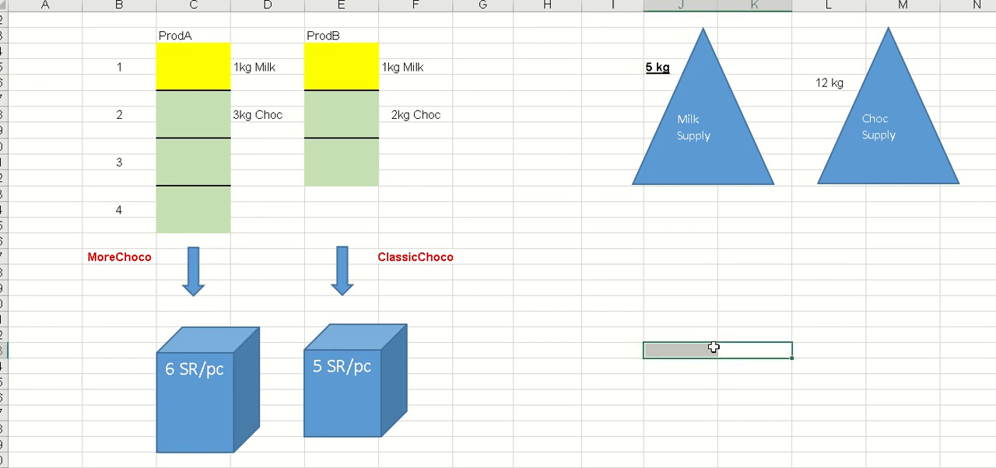
pyautogui.click(823, 84)
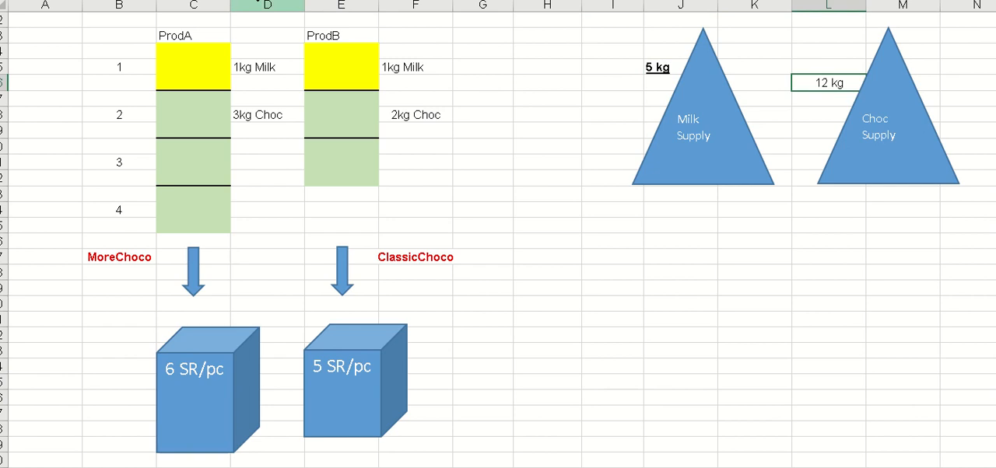
pyautogui.hotkey('ctrl', 'b')
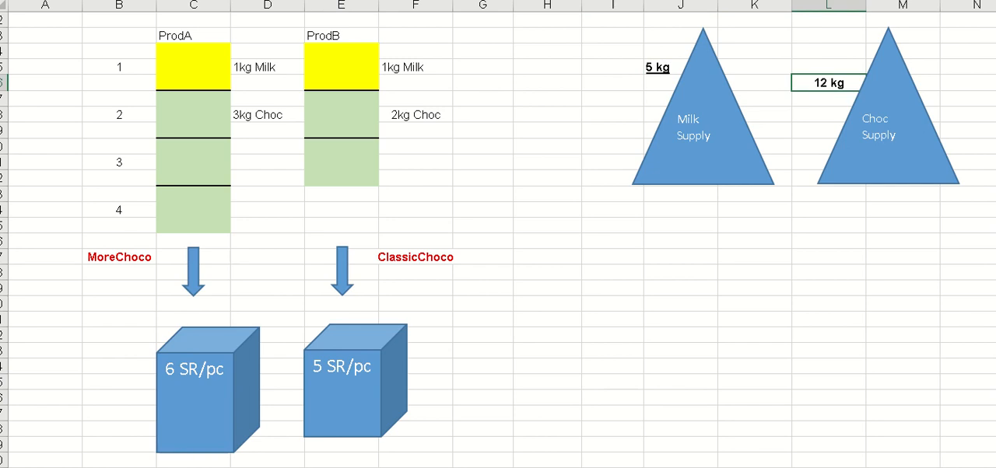
pyautogui.hotkey('ctrl', 'u')
pyautogui.click(753, 302)
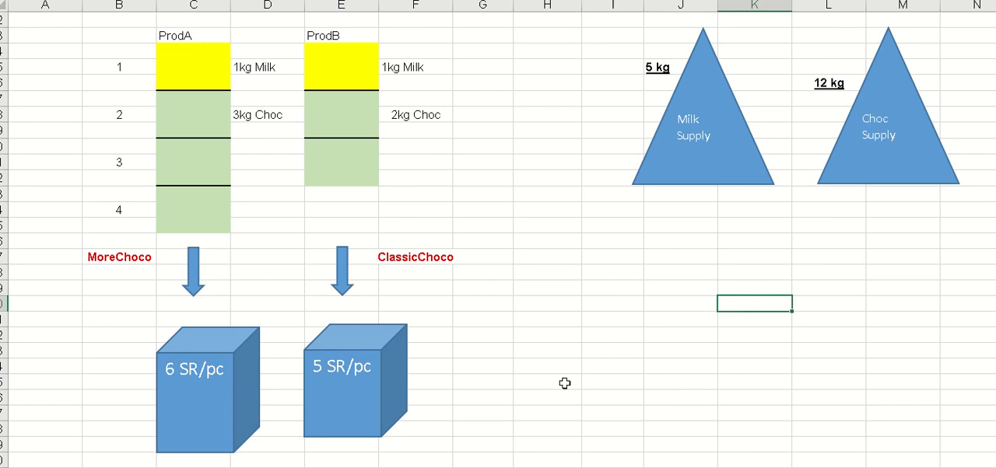
# - Copy the MoreChoco label from the diagram into column A beside ProfitA in the data above
pyautogui.click(104, 253)
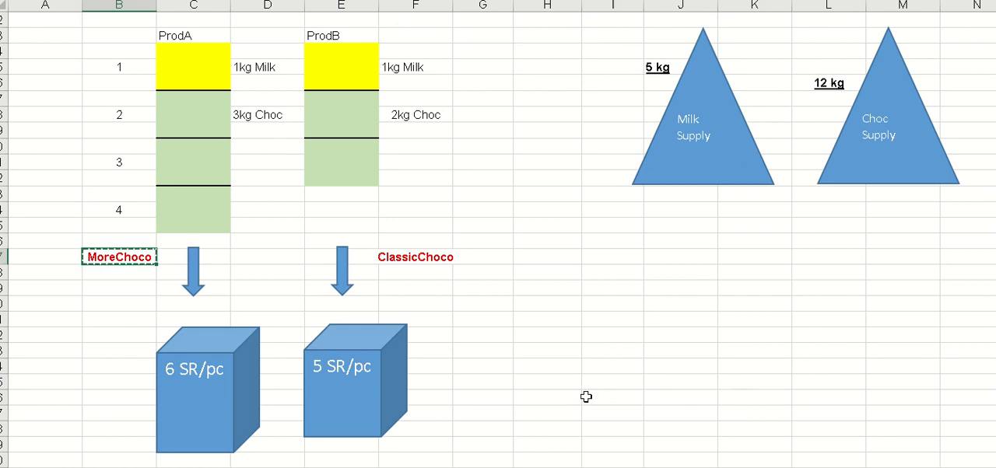
pyautogui.scroll(6, 585, 393)
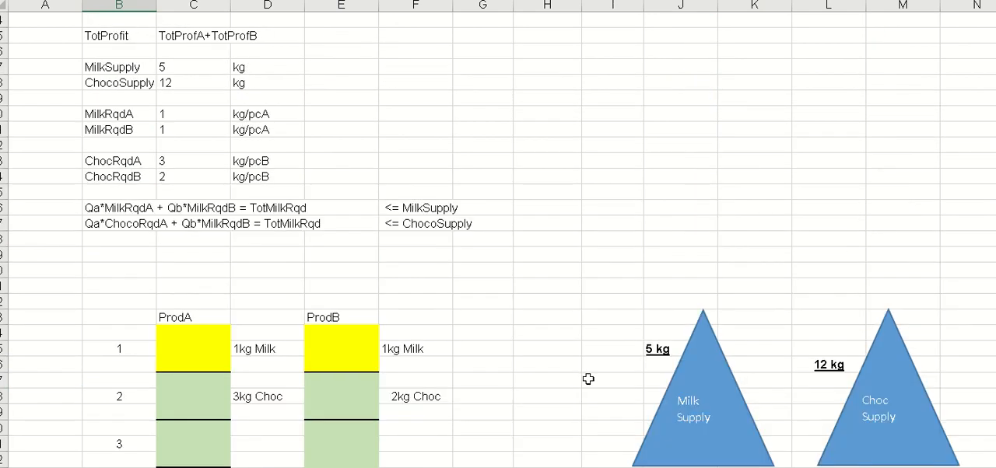
pyautogui.scroll(1, 223, 205)
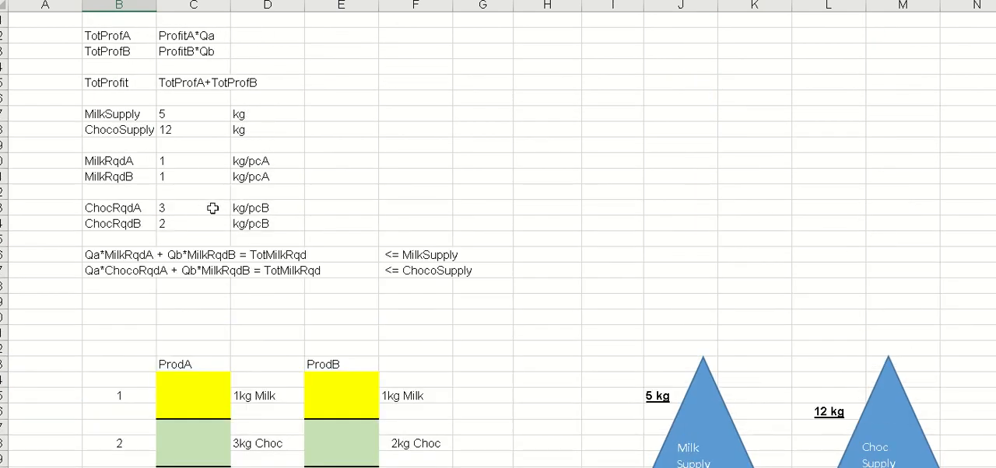
pyautogui.scroll(2, 45, 100)
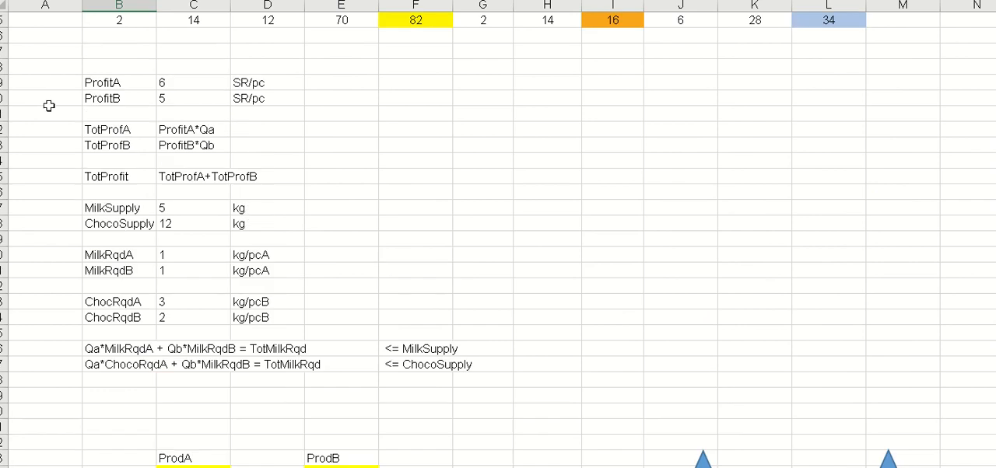
pyautogui.click(40, 83)
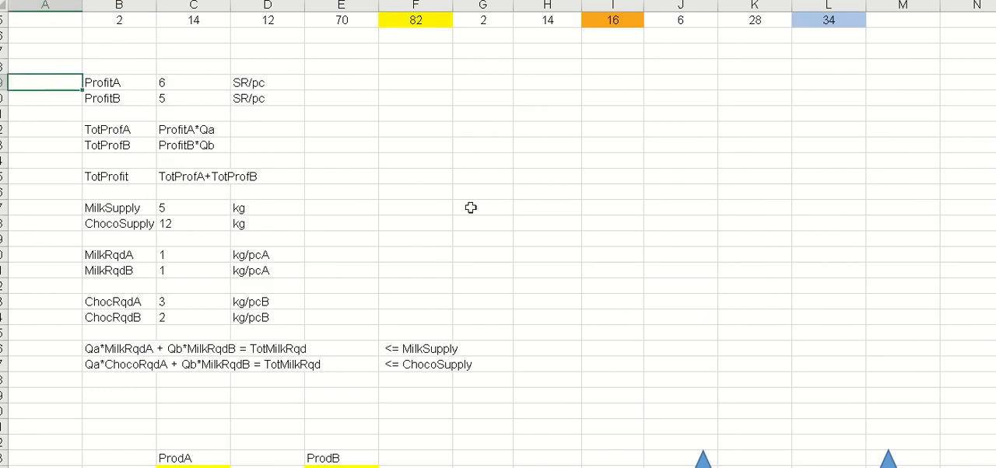
pyautogui.write('MoreChoco')
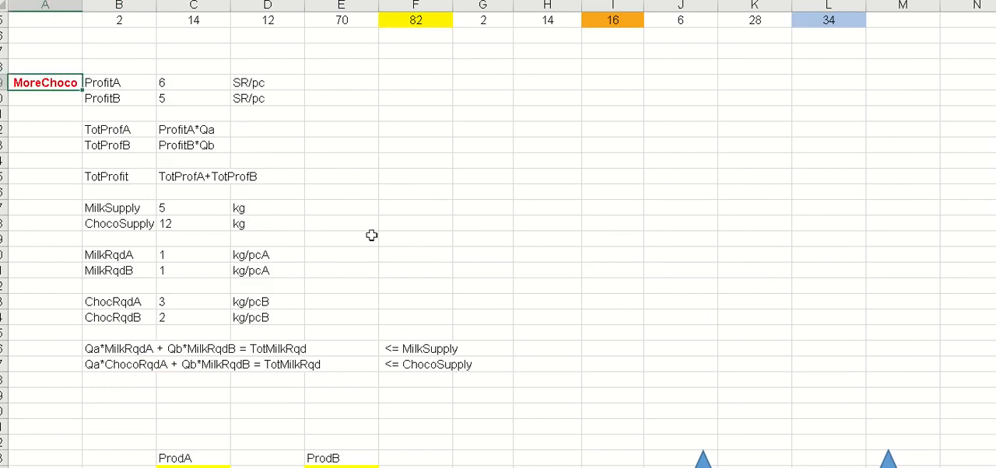
pyautogui.click(45, 129)
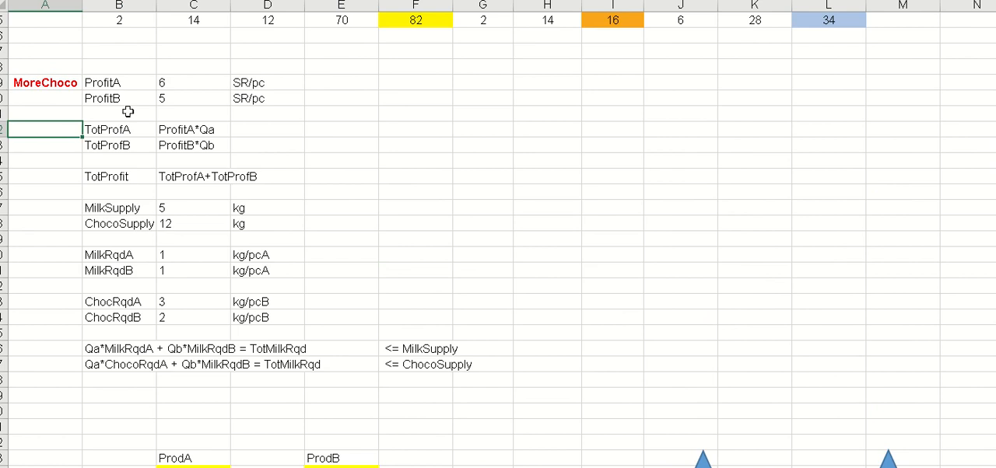
pyautogui.click(117, 84)
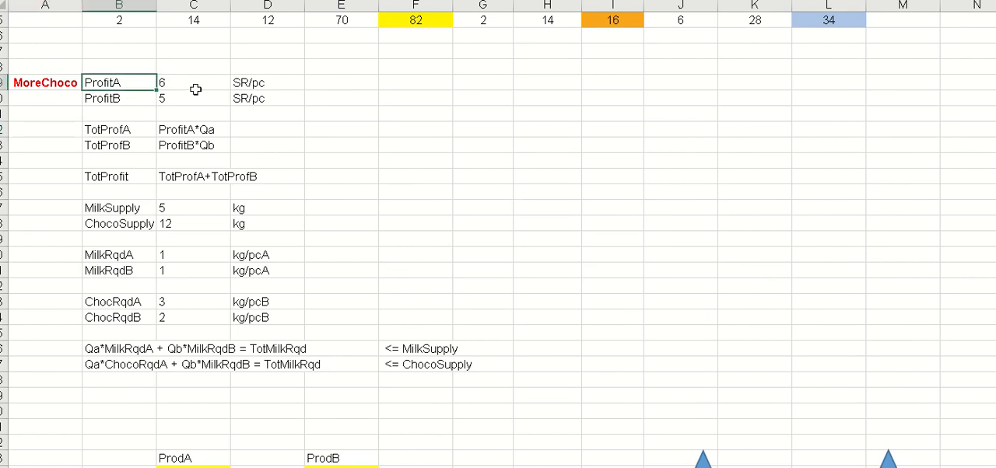
pyautogui.scroll(-3, 537, 289)
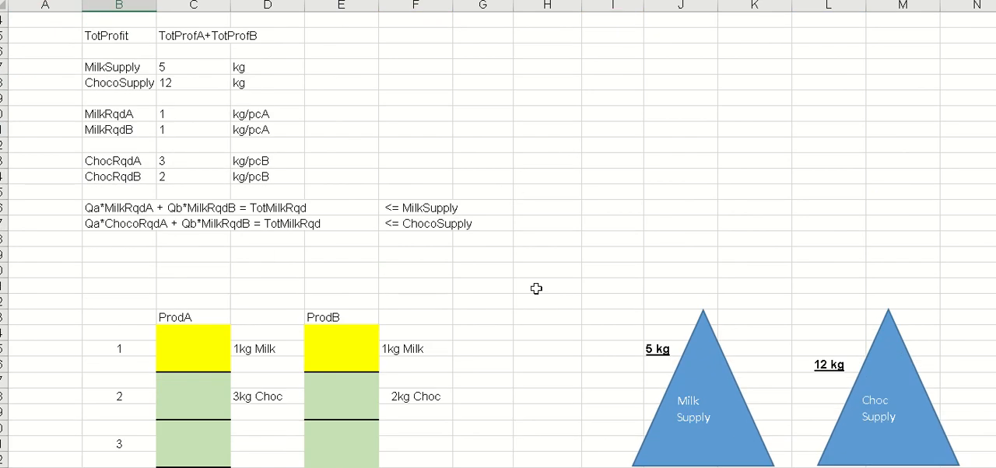
pyautogui.scroll(-3, 536, 289)
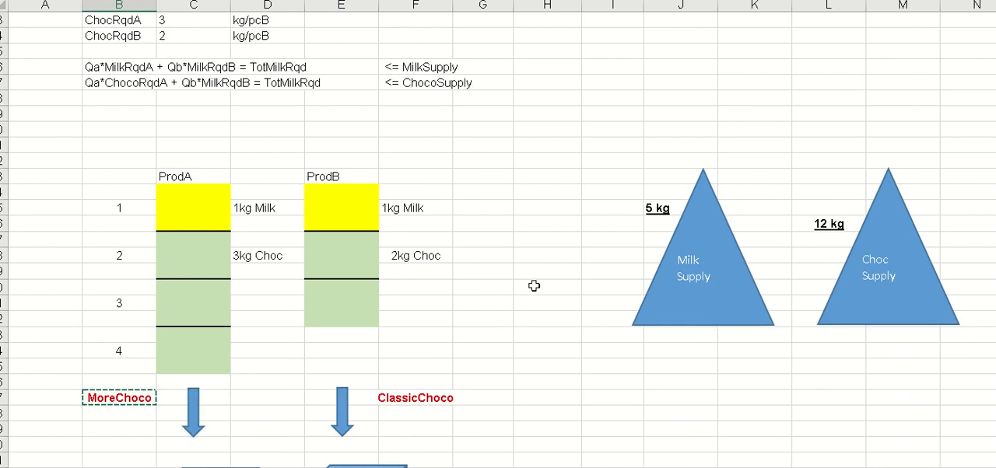
pyautogui.scroll(7, 533, 285)
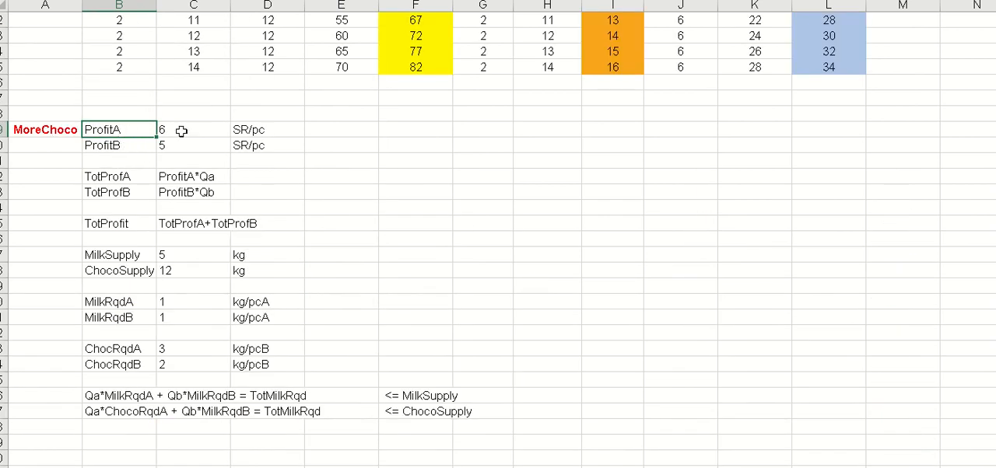
pyautogui.scroll(-1, 459, 195)
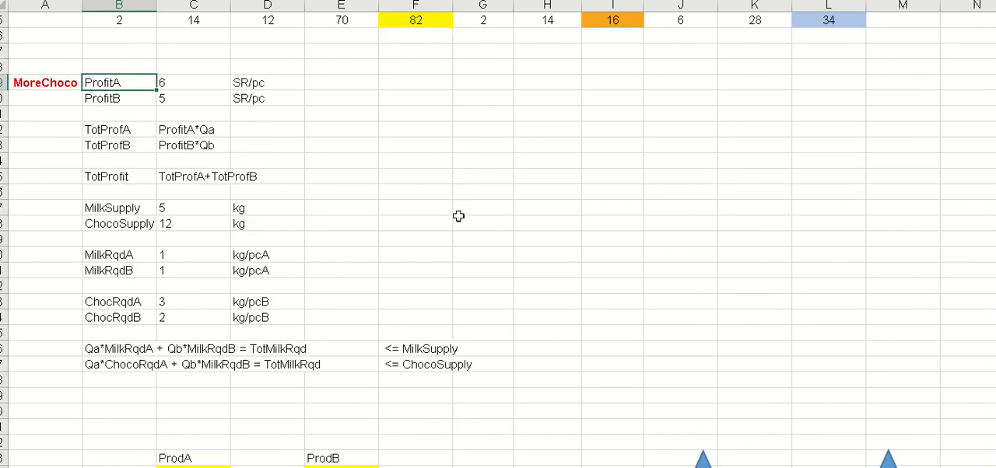
# - Copy the ClassicChoco label from the diagram into column A beside ProfitB and dismiss the clipboard warning
pyautogui.click(54, 98)
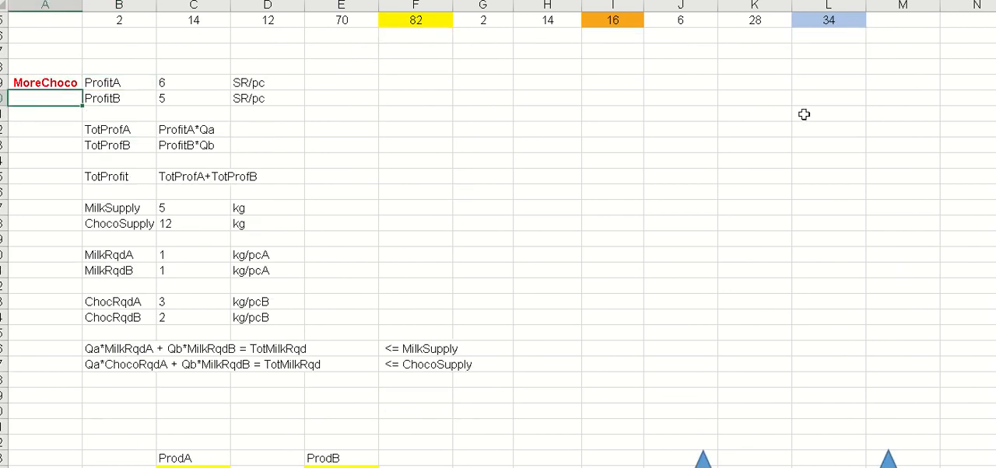
pyautogui.scroll(-1, 355, 333)
pyautogui.scroll(-5, 355, 333)
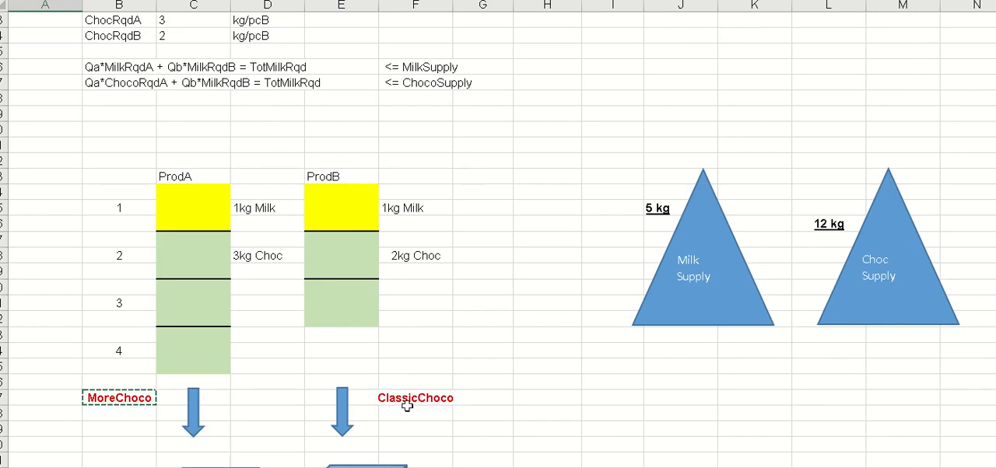
pyautogui.click(410, 400)
pyautogui.rightClick(410, 402)
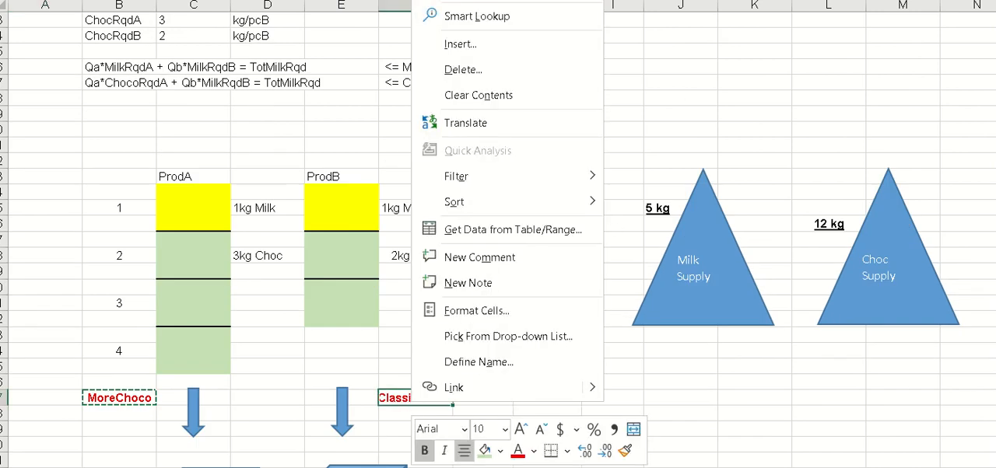
pyautogui.click(467, 1)
pyautogui.scroll(6, 424, 185)
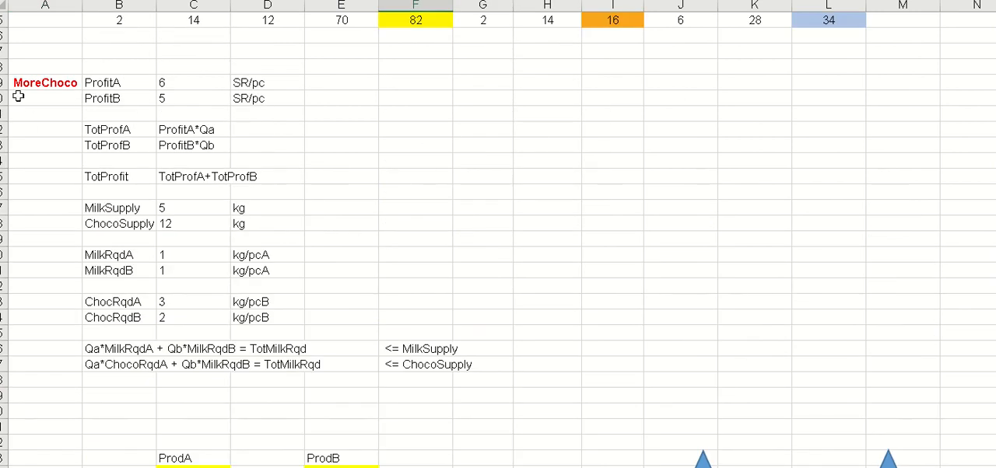
pyautogui.click(29, 95)
pyautogui.rightClick(31, 97)
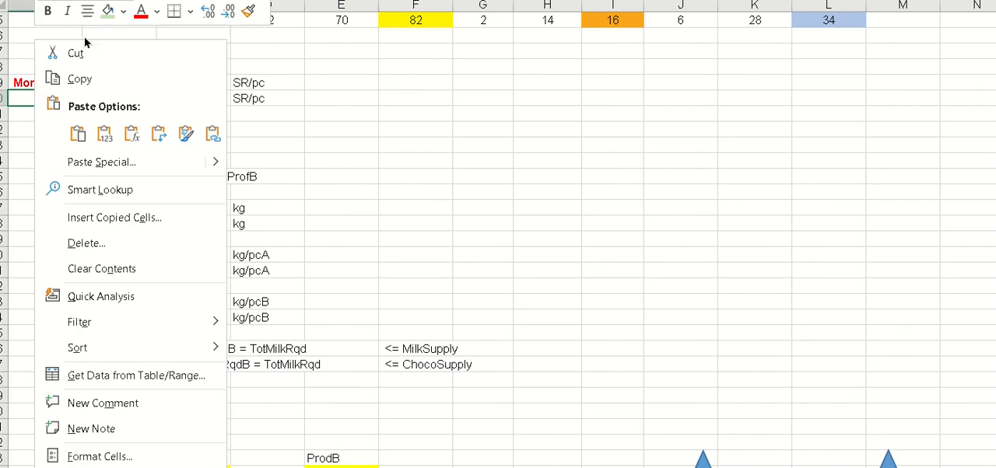
pyautogui.click(78, 134)
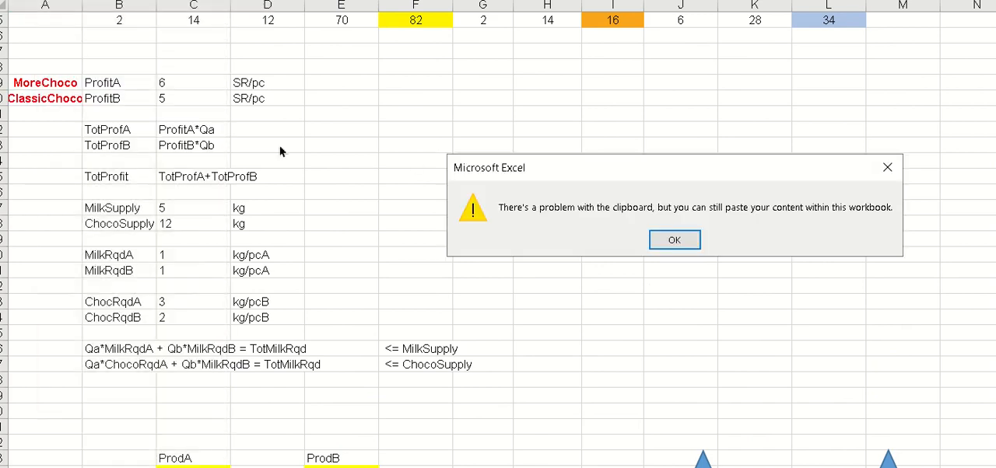
pyautogui.click(673, 242)
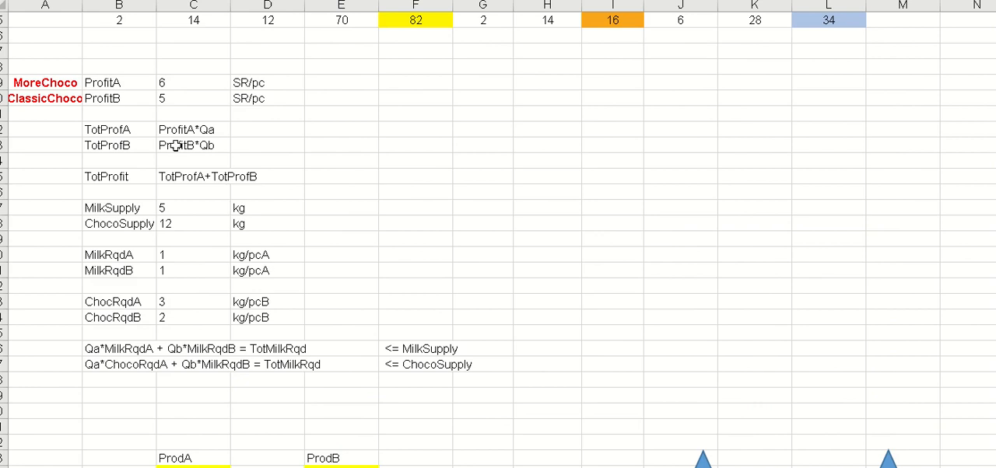
pyautogui.click(121, 129)
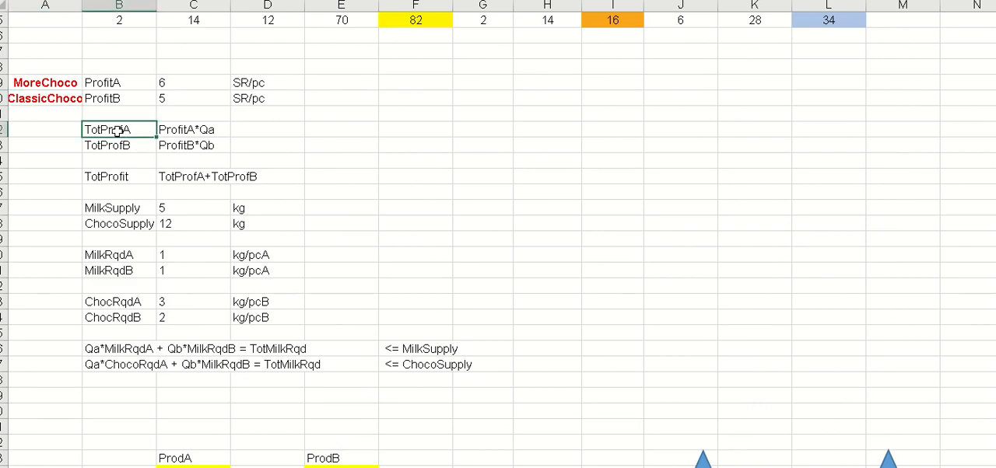
pyautogui.click(195, 82)
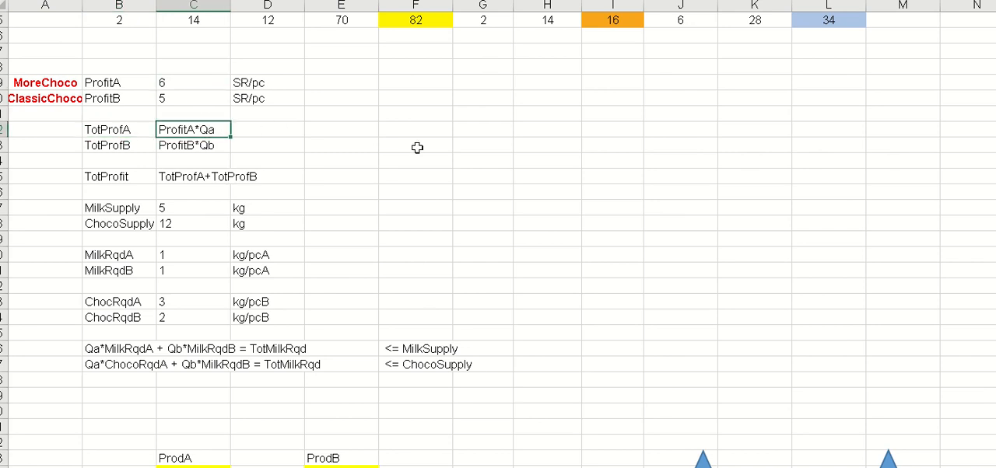
# - Enter the note "Qa is the no of pieces of ProdA, MoreChoco." in column E of the TotProfA row
pyautogui.click(330, 128)
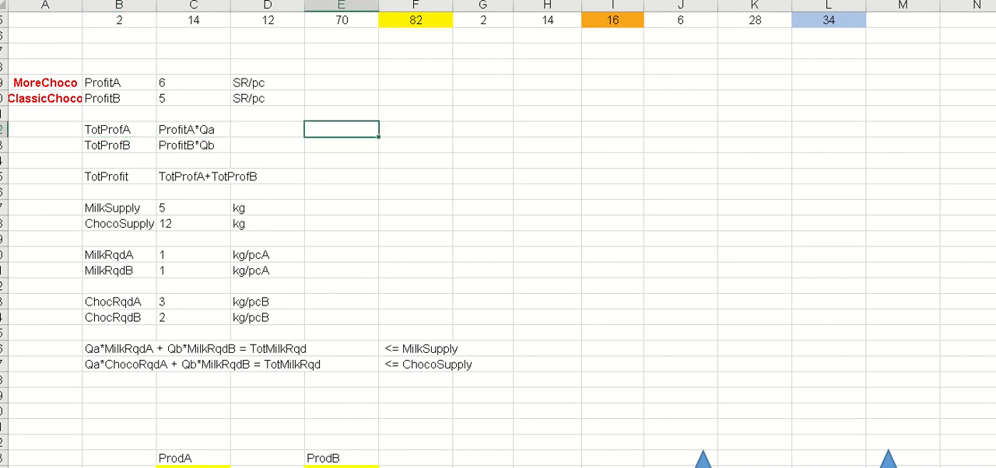
pyautogui.write('Qa is the no of pieces of ')
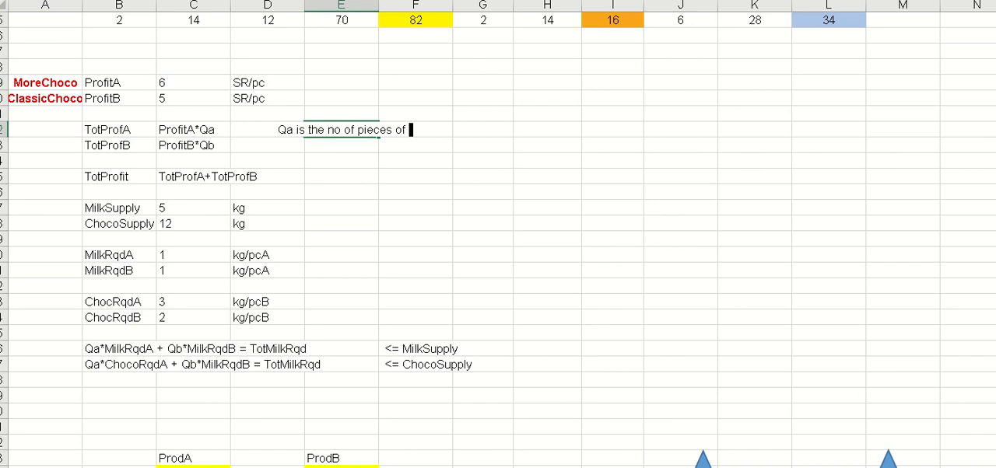
pyautogui.write('Prod')
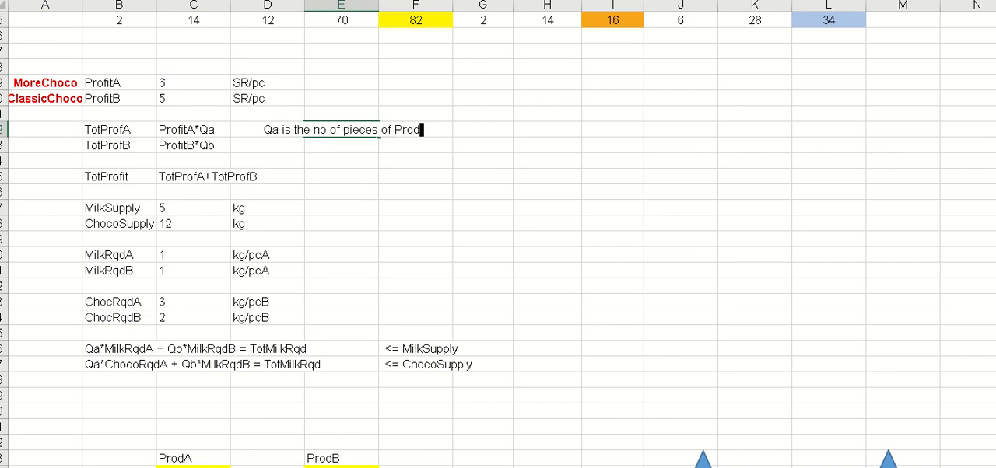
pyautogui.write('A')
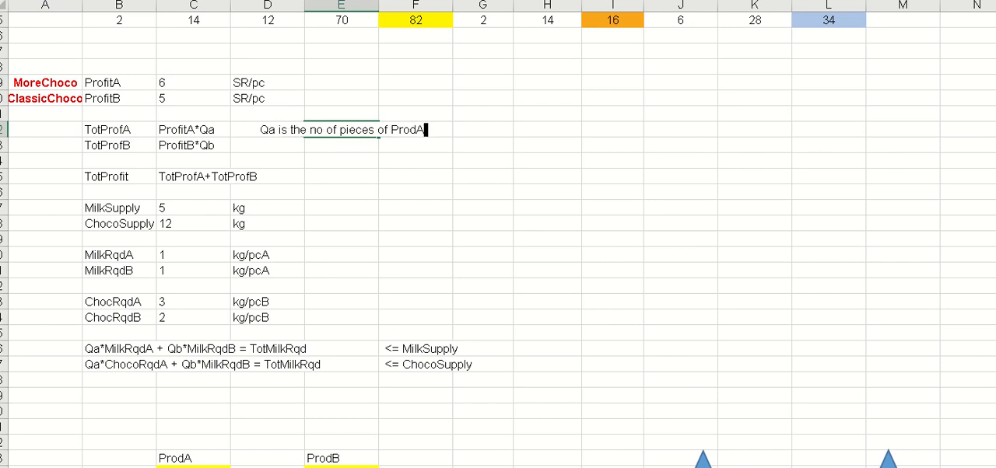
pyautogui.write(', More')
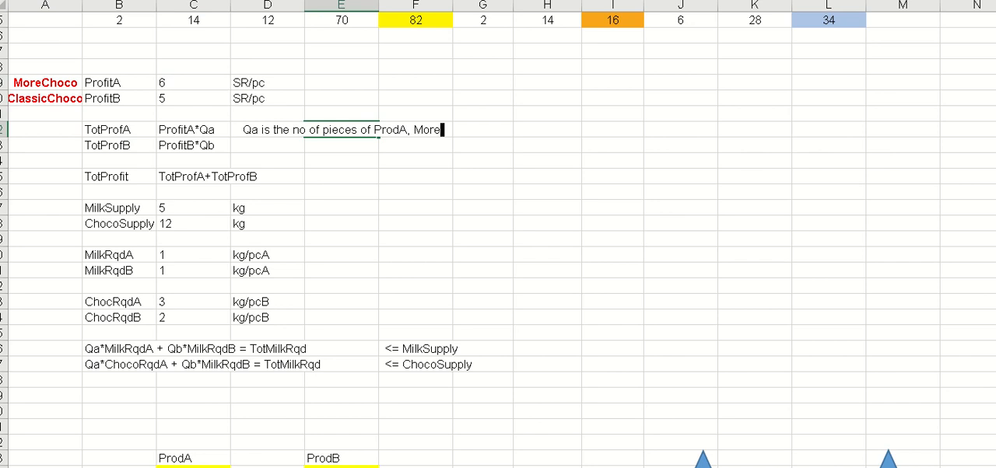
pyautogui.write('Choco')
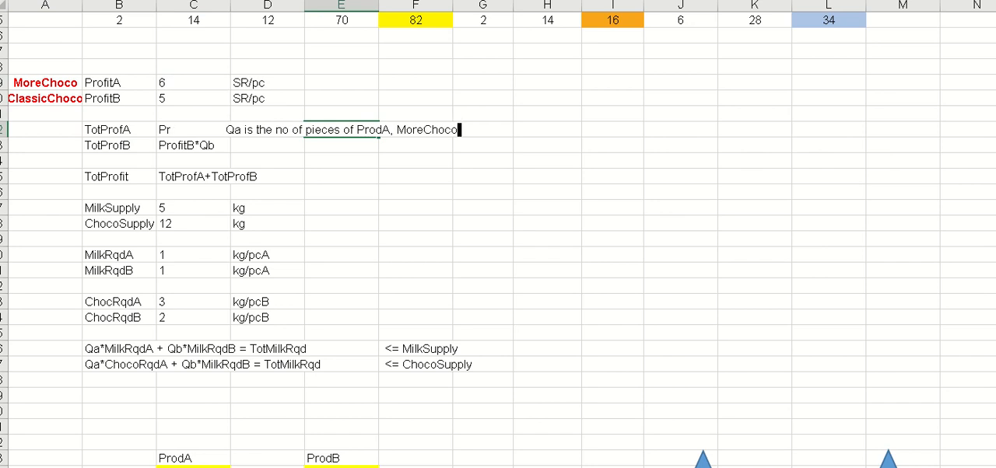
pyautogui.write('.')
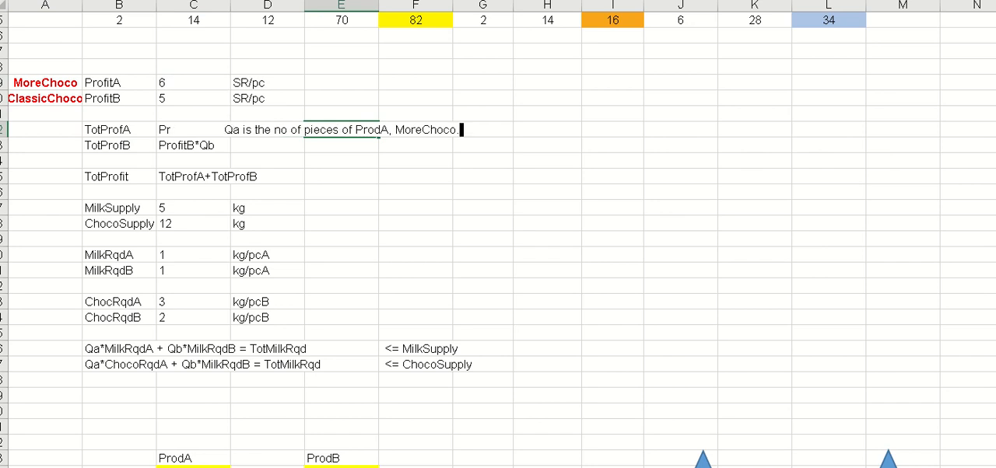
pyautogui.press('Return')
pyautogui.press('Up')
pyautogui.click(589, 268)
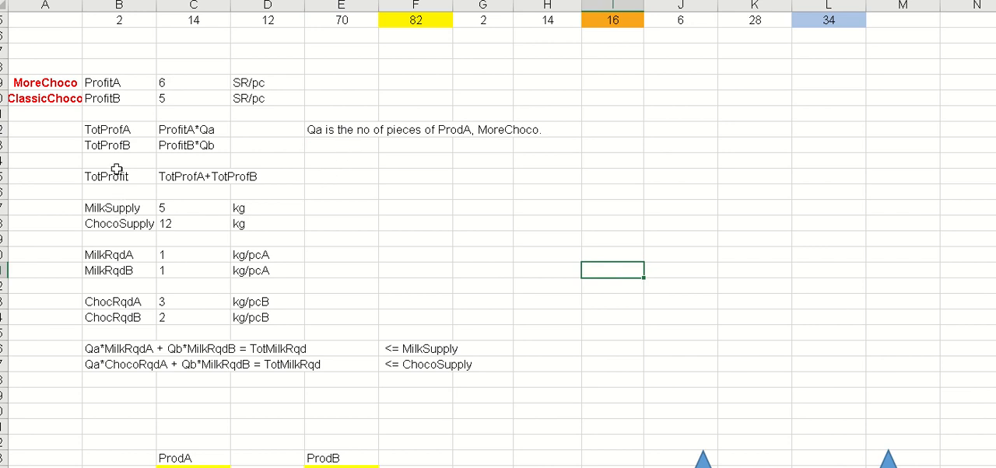
# - Trace how the TotProfit expression is built from the TotProfA and TotProfB rows
pyautogui.click(195, 176)
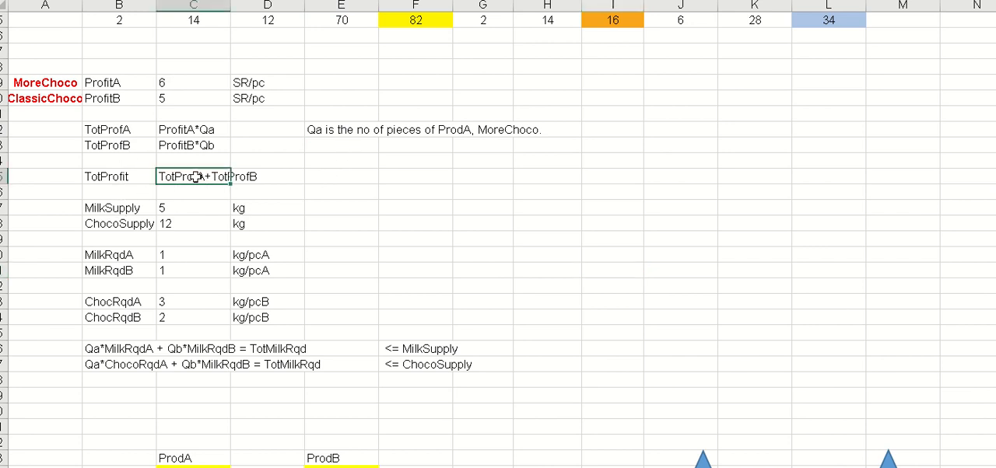
pyautogui.click(239, 178)
pyautogui.click(190, 129)
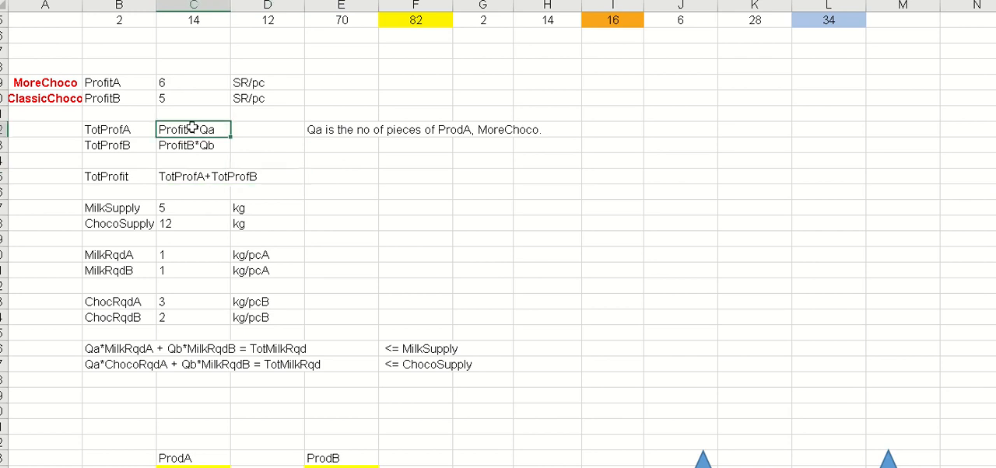
pyautogui.click(107, 130)
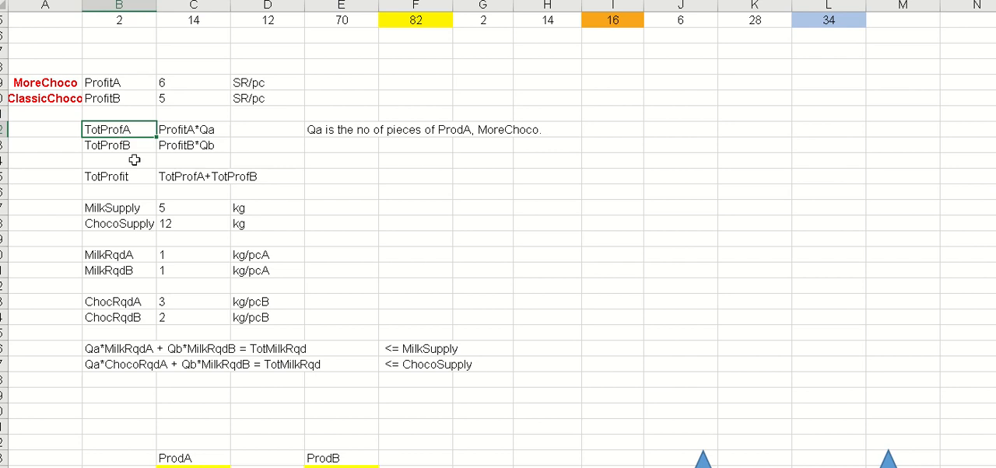
pyautogui.click(245, 177)
pyautogui.click(130, 179)
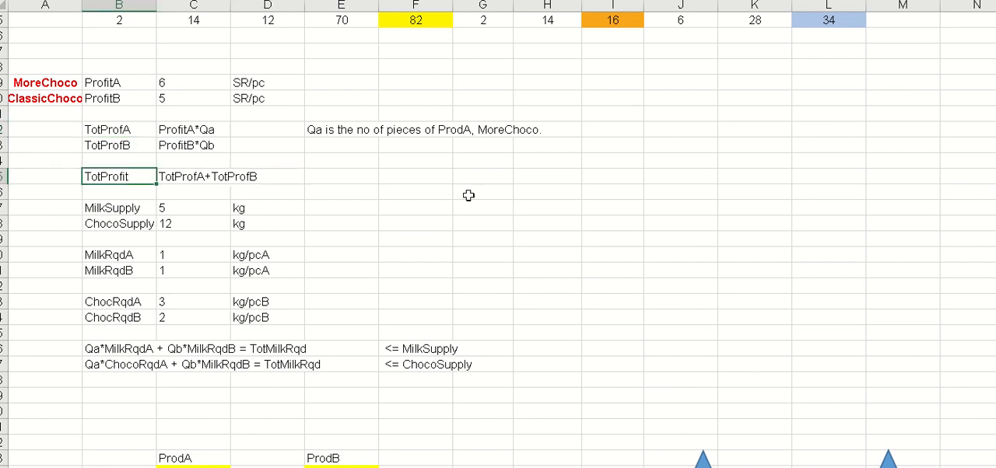
# - Make the MilkSupply and ChocoSupply rows bold, including their values and units
pyautogui.scroll(-2, 465, 199)
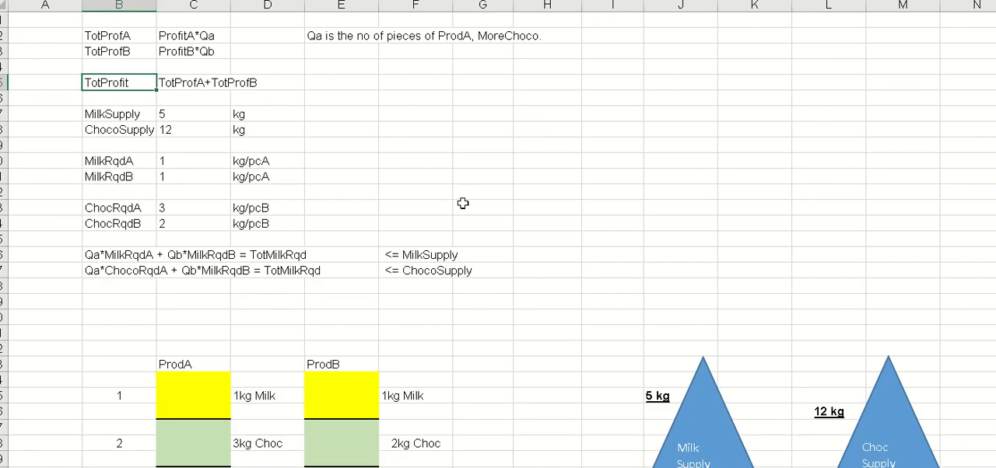
pyautogui.moveTo(97, 114); pyautogui.dragTo(256, 125)
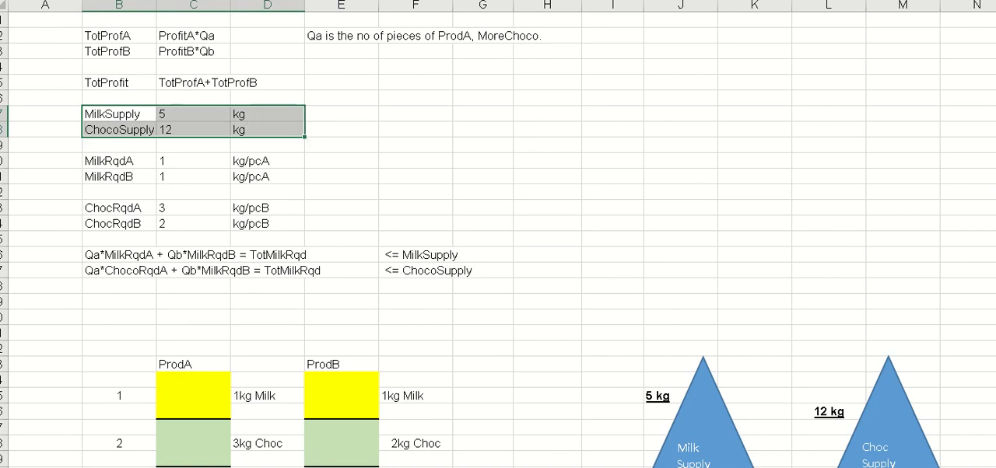
pyautogui.hotkey('ctrl', 'b')
pyautogui.click(468, 148)
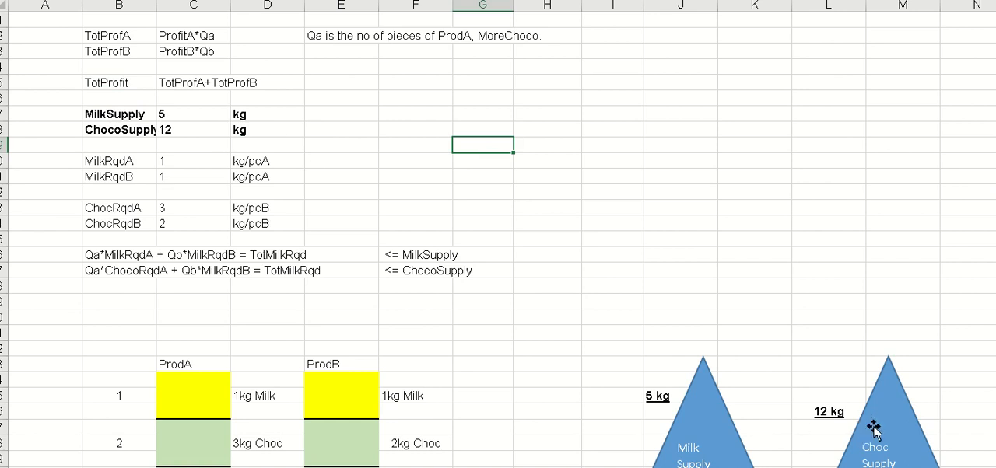
# - Change the unit in the MilkRqdB row to kg/pcB
pyautogui.scroll(-1, 565, 178)
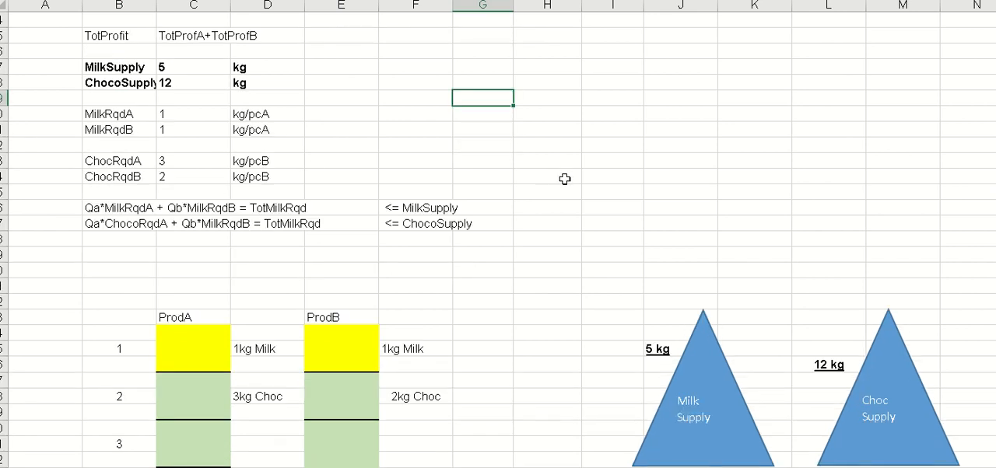
pyautogui.click(138, 114)
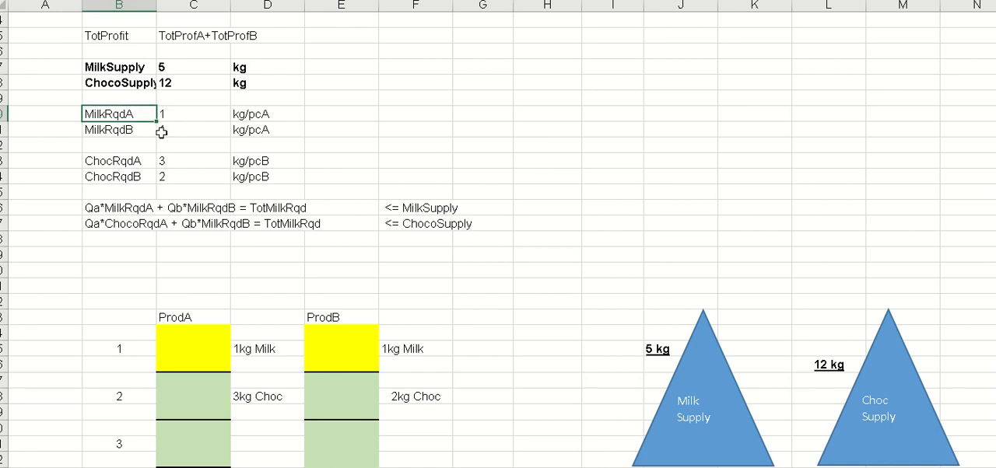
pyautogui.click(115, 130)
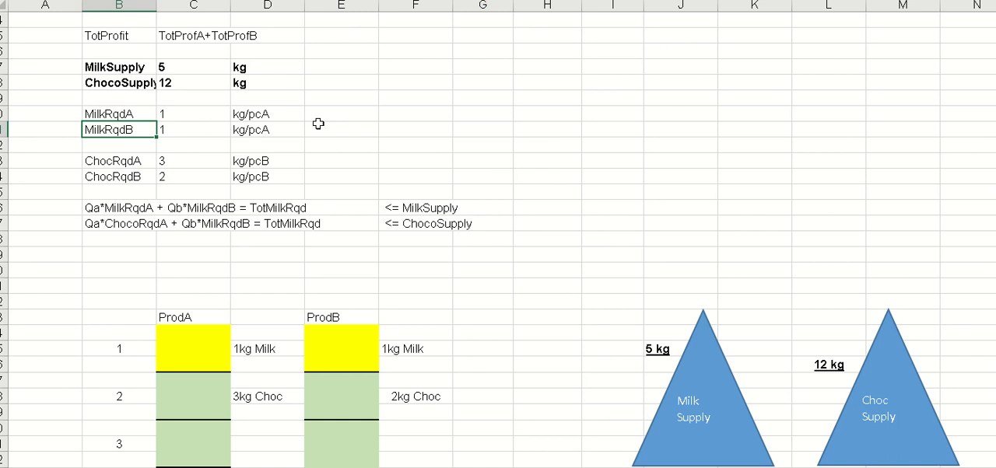
pyautogui.click(296, 130)
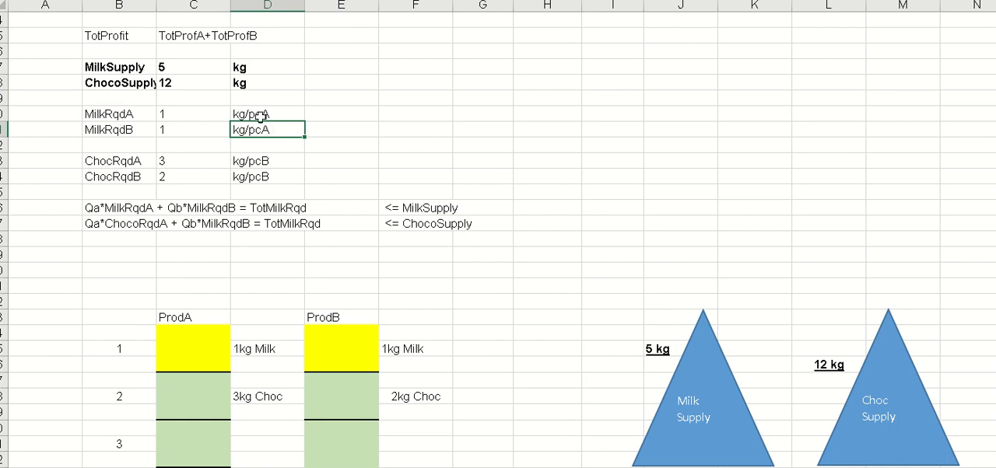
pyautogui.doubleClick(274, 129)
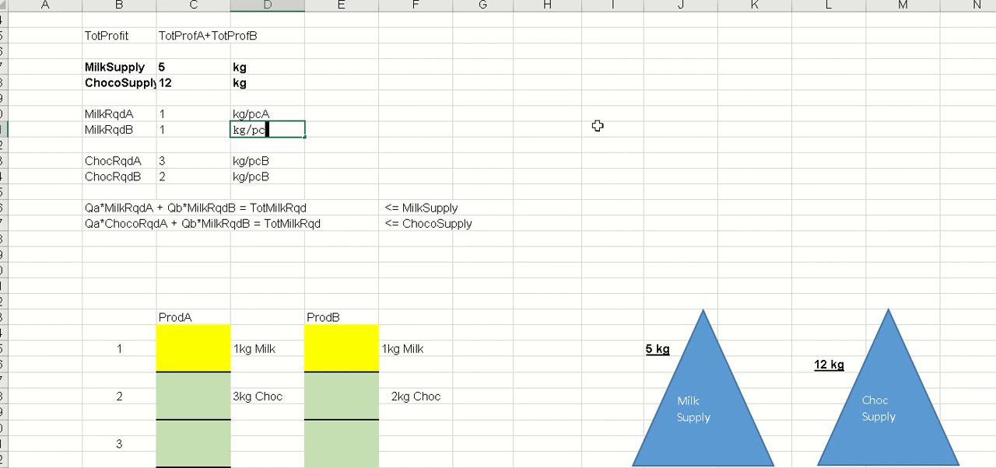
pyautogui.write('B')
pyautogui.press('Return')
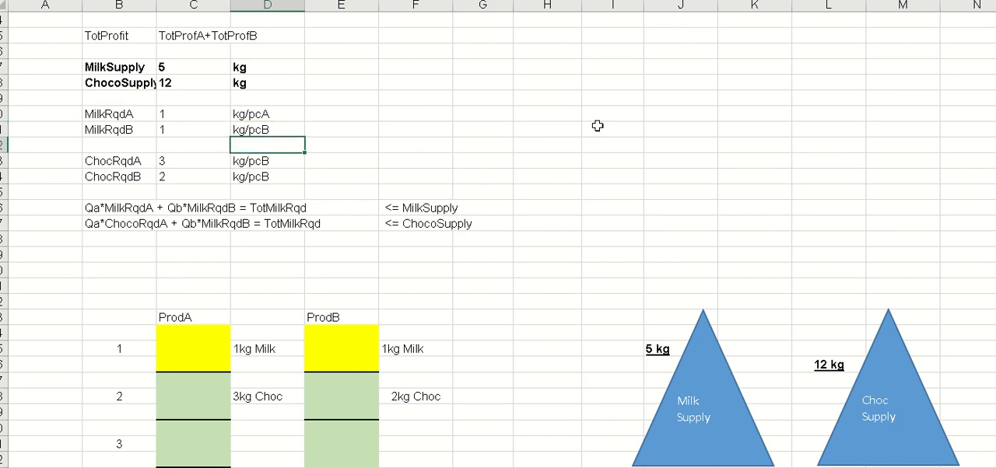
# - Change the unit in the ChocRqdA row to kg/pcA
pyautogui.press('Down')
pyautogui.press('Left')
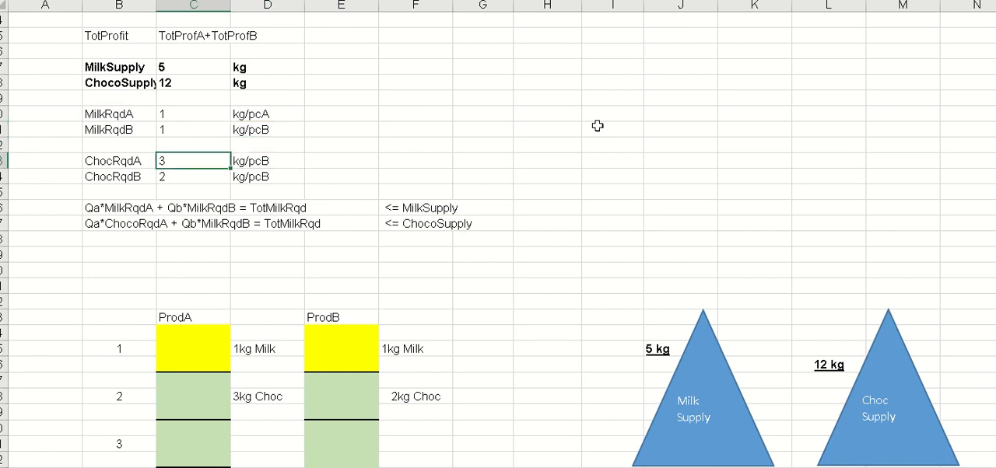
pyautogui.press('Left')
pyautogui.press('Left')
pyautogui.press('Right')
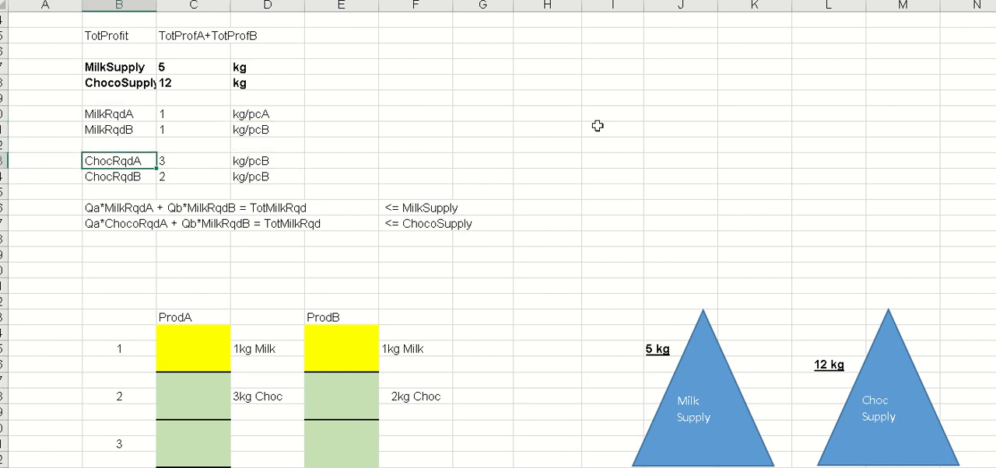
pyautogui.press('Right')
pyautogui.press('Right')
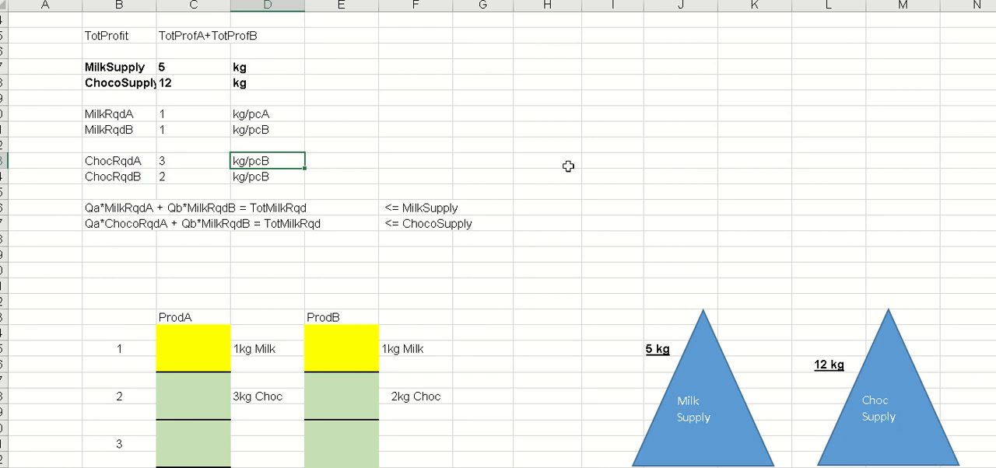
pyautogui.scroll(-2, 568, 165)
pyautogui.scroll(1, 568, 166)
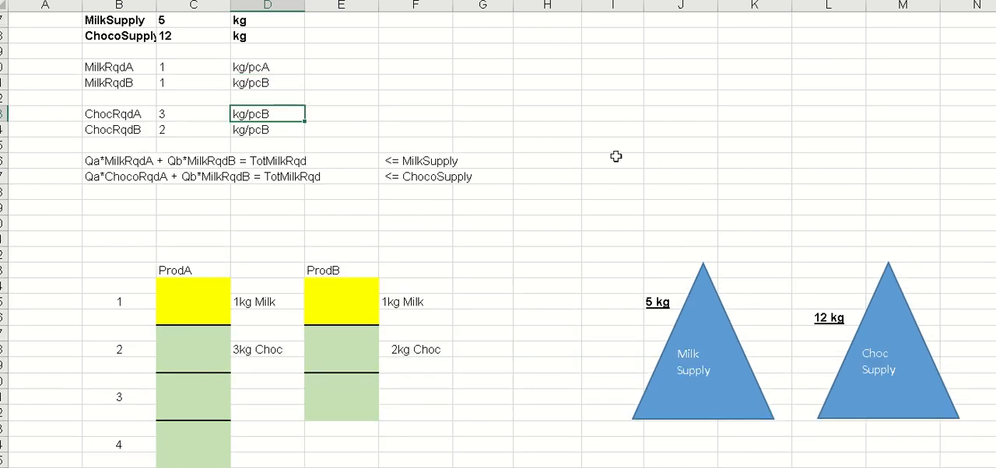
pyautogui.doubleClick(292, 114)
pyautogui.press('BackSpace')
pyautogui.write('A')
pyautogui.press('Return')
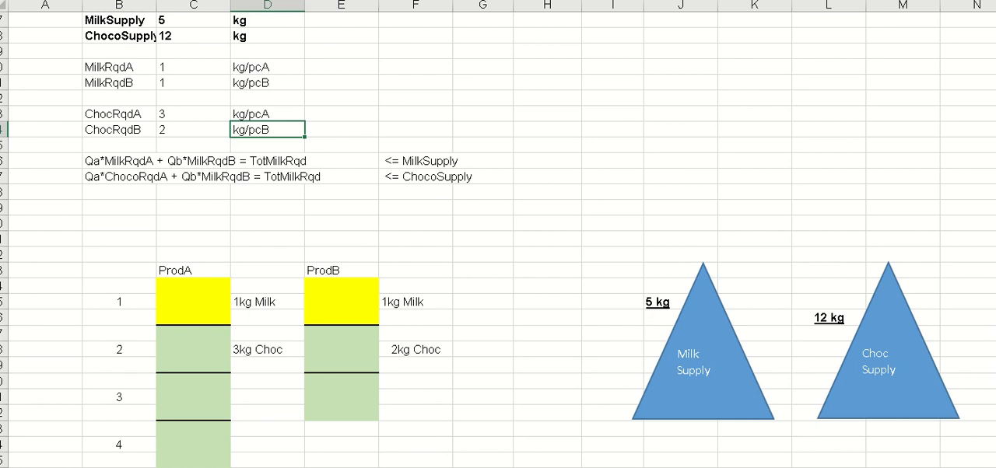
# - Review the values and units of the milk and chocolate requirement rows
pyautogui.press('Down')
pyautogui.press('Down')
pyautogui.press('Down')
pyautogui.press('Down')
pyautogui.press('Up')
pyautogui.press('Up')
pyautogui.press('Up')
pyautogui.press('Up')
pyautogui.press('Up')
pyautogui.press('Up')
pyautogui.press('Up')
pyautogui.press('Up')
pyautogui.press('Down')
pyautogui.press('Left')
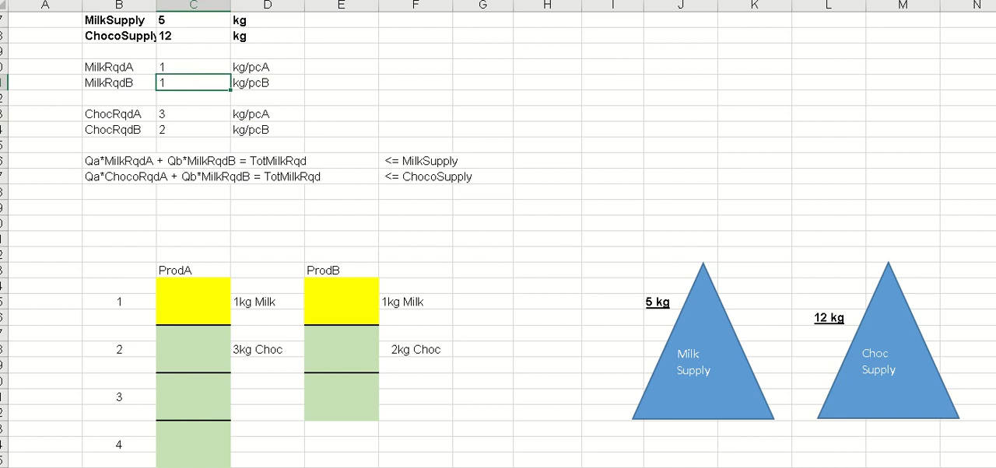
pyautogui.press('Left')
pyautogui.press('Right')
pyautogui.press('Right')
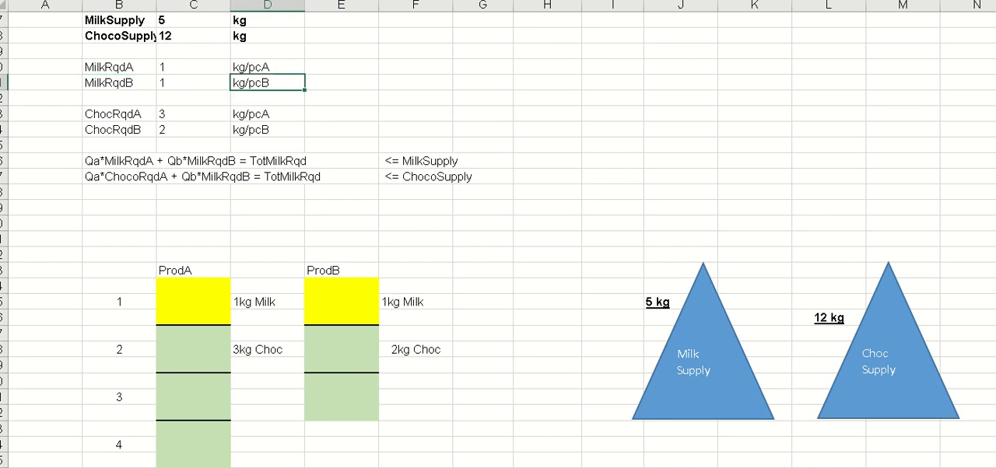
# - Shorten the unit in the MilkRqdA row to kg/pc
pyautogui.press('Up')
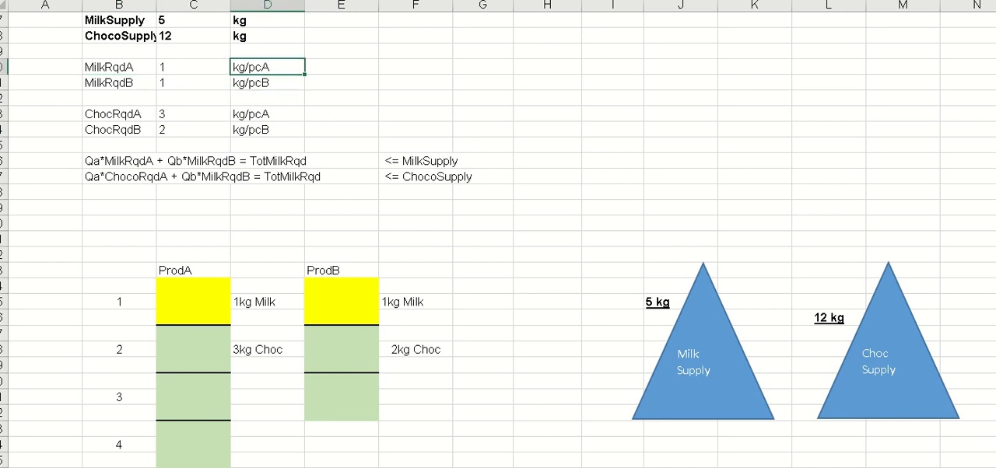
pyautogui.press('F2')
pyautogui.press('BackSpace')
pyautogui.press('Return')
pyautogui.press('Up')
pyautogui.write('C')
pyautogui.press('Return')
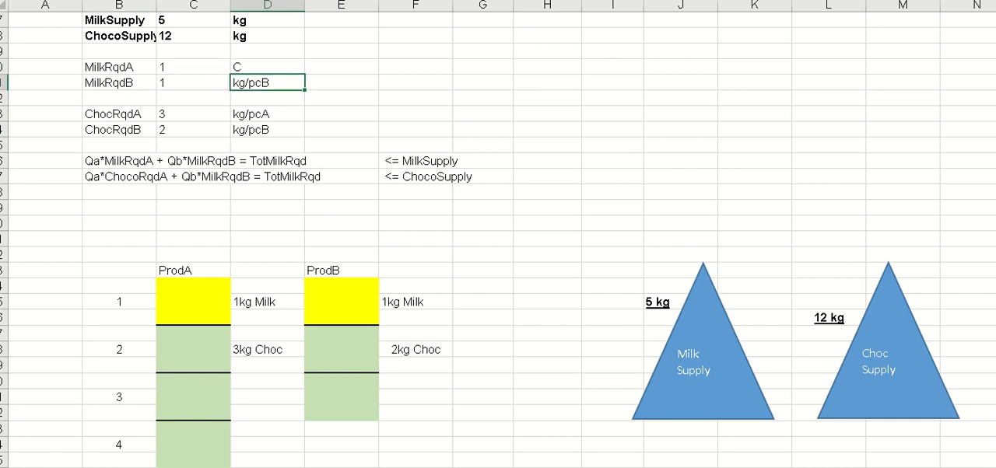
pyautogui.hotkey('ctrl', 'z')
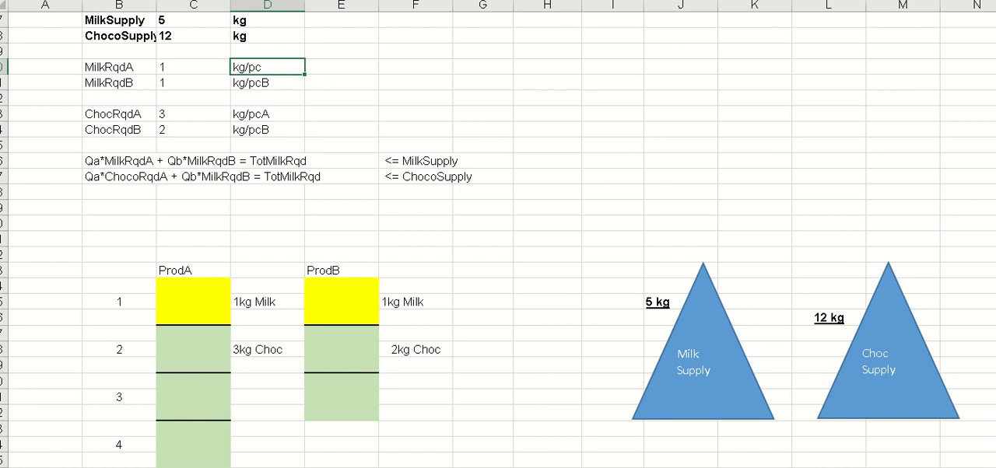
# - Copy the kg/pc unit from the MilkRqdA row to the MilkRqdB, ChocRqdA and ChocRqdB rows
pyautogui.hotkey('ctrl', 'c')
pyautogui.click(266, 83)
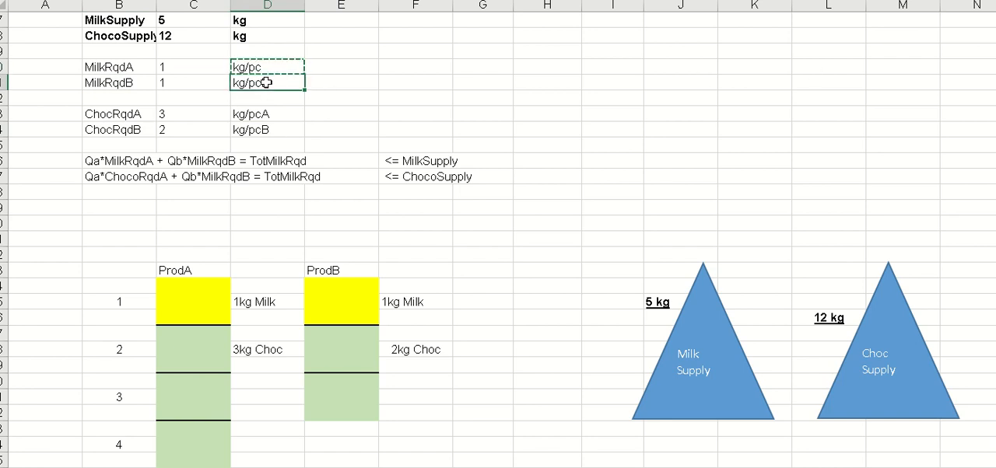
pyautogui.hotkey('ctrl', 'v')
pyautogui.click(274, 114)
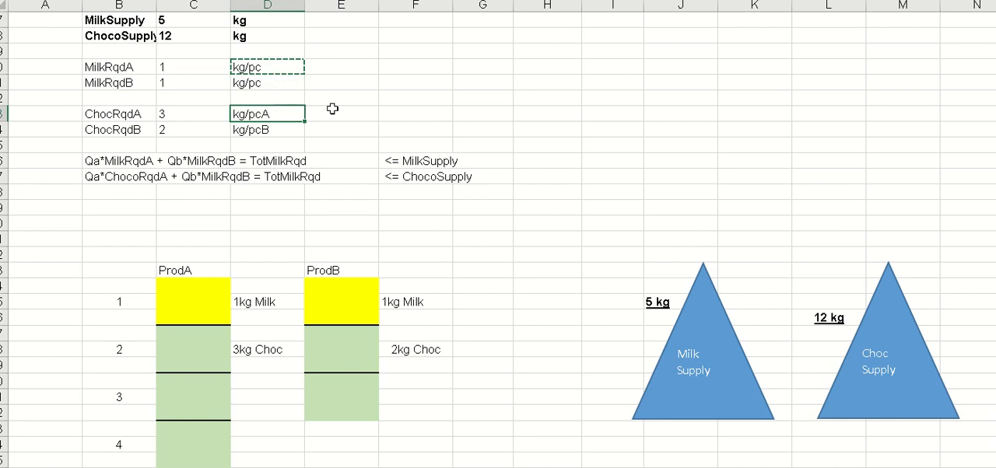
pyautogui.hotkey('ctrl', 'v')
pyautogui.click(285, 132)
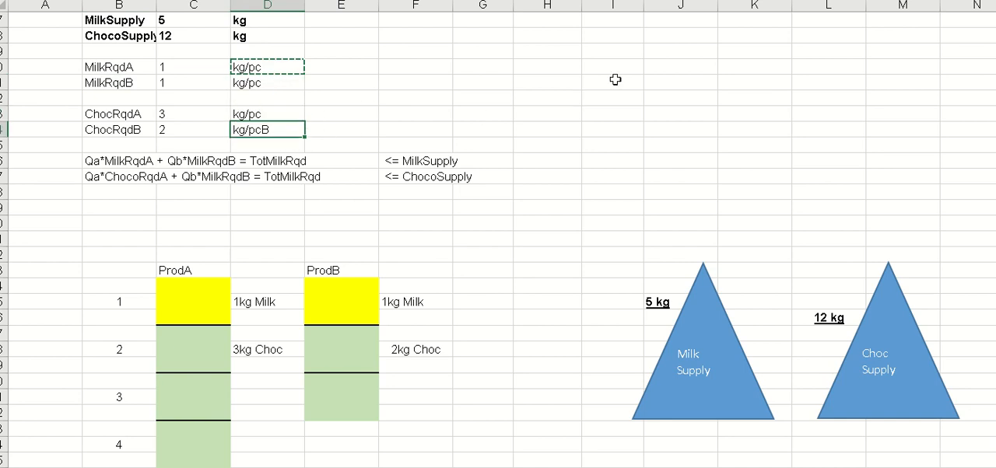
pyautogui.hotkey('ctrl', 'v')
pyautogui.click(573, 87)
pyautogui.press('Escape')
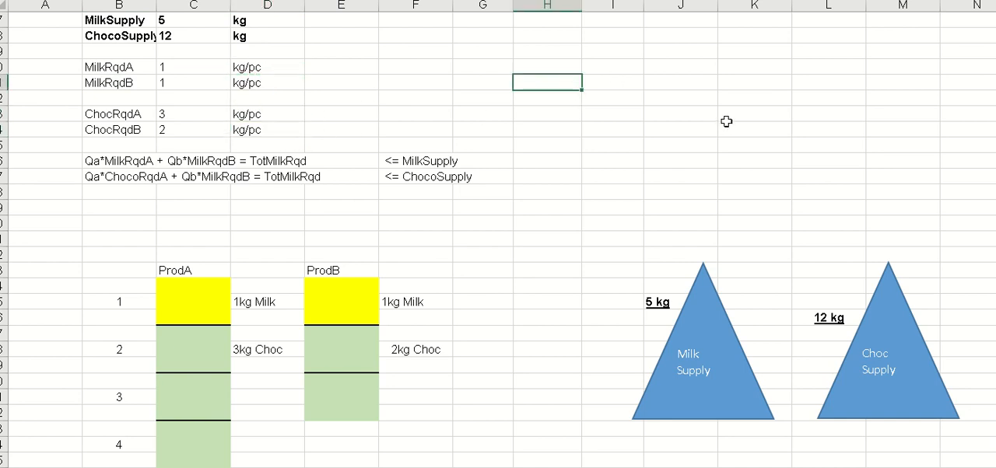
# - Examine the milk requirement formula term by term with its supply limit, and the start of the chocolate formula
pyautogui.click(728, 123)
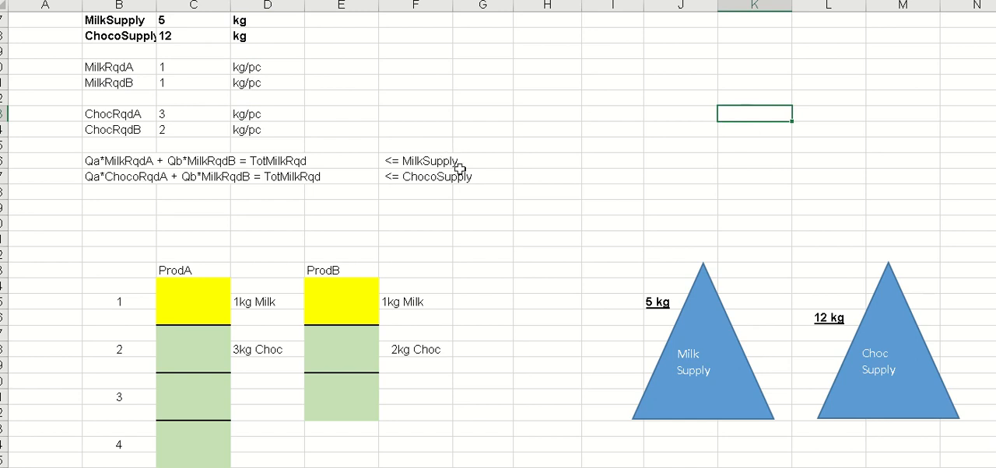
pyautogui.click(272, 161)
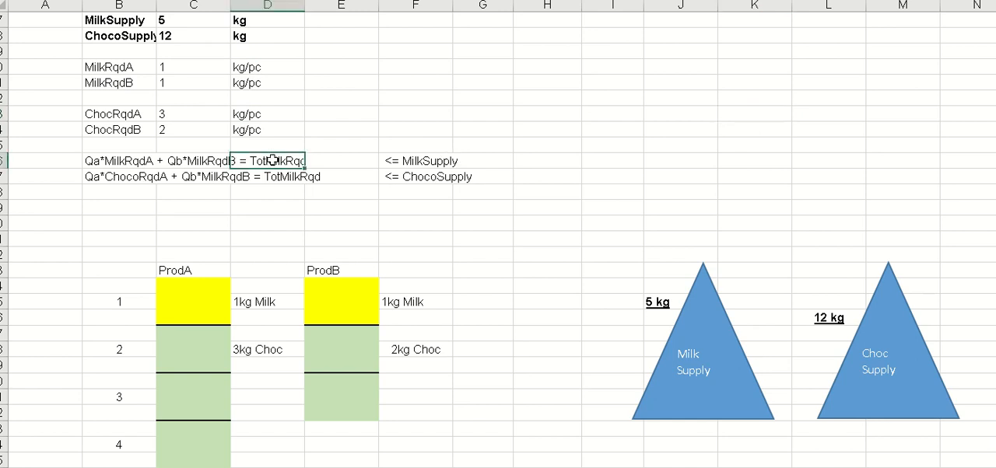
pyautogui.click(89, 159)
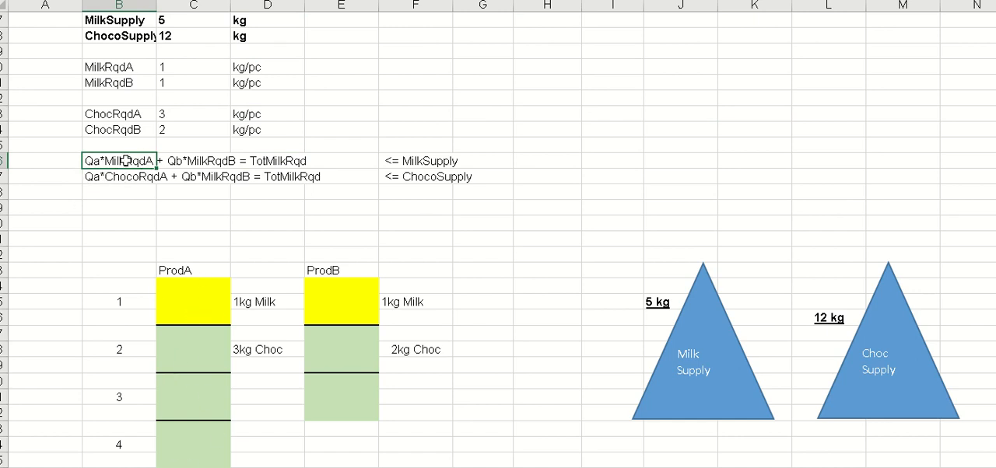
pyautogui.click(175, 160)
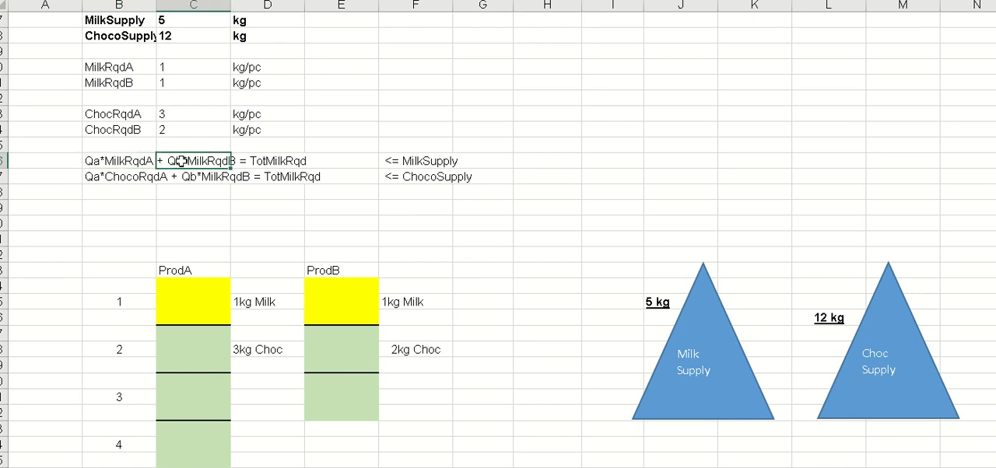
pyautogui.click(285, 161)
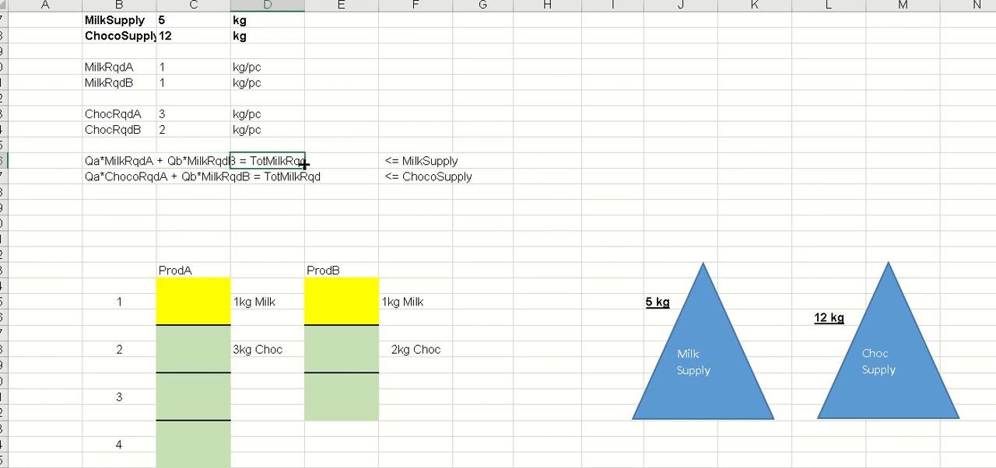
pyautogui.click(438, 160)
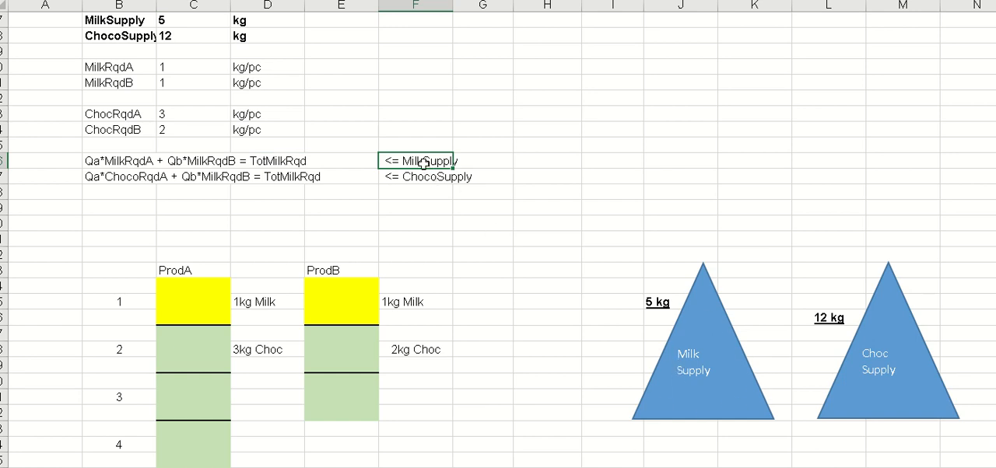
pyautogui.click(93, 176)
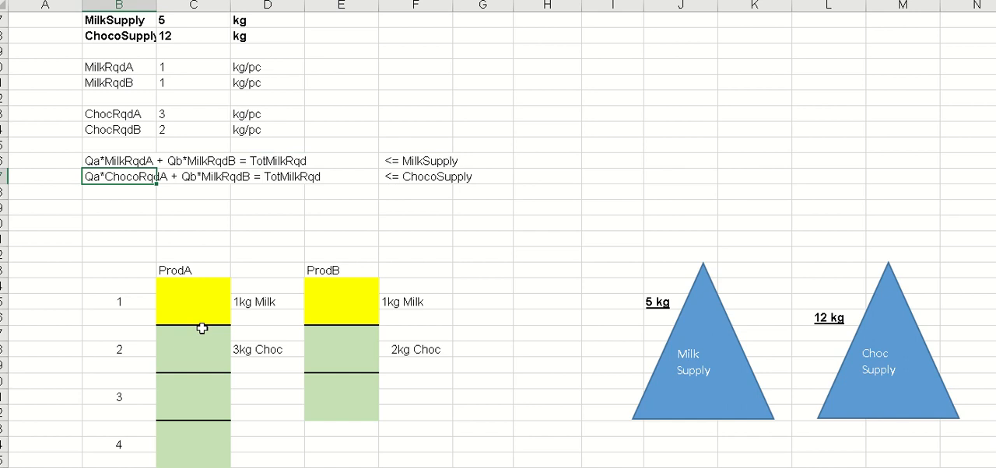
# - Review the product diagram, the supply and profit data, and the table of trial quantities at the start of the sheet
pyautogui.scroll(-3, 202, 328)
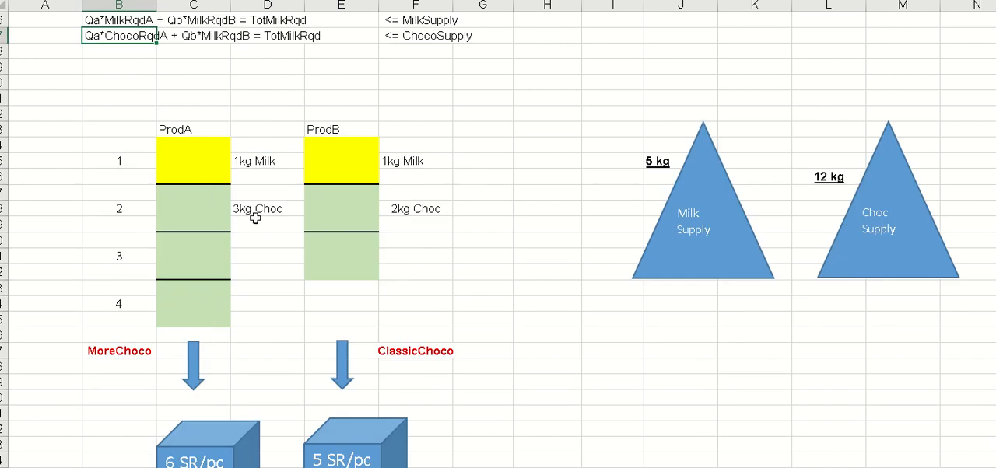
pyautogui.scroll(1, 164, 257)
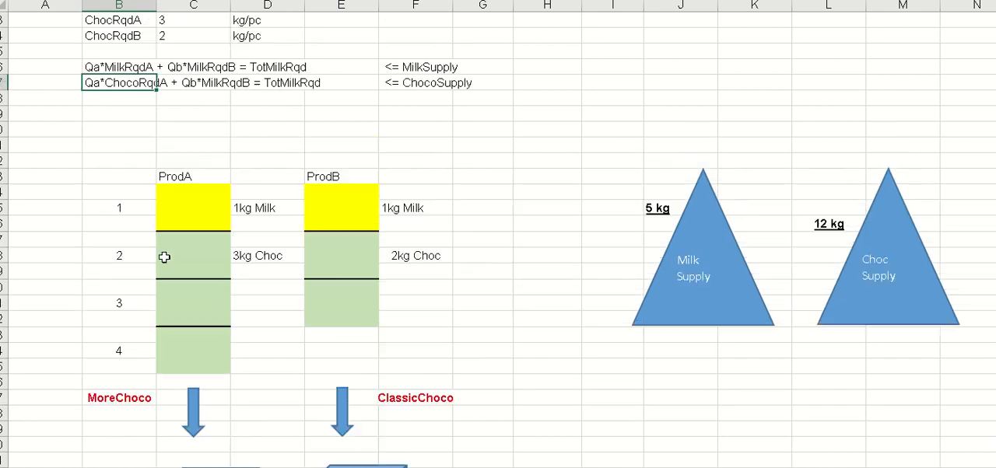
pyautogui.scroll(1, 164, 257)
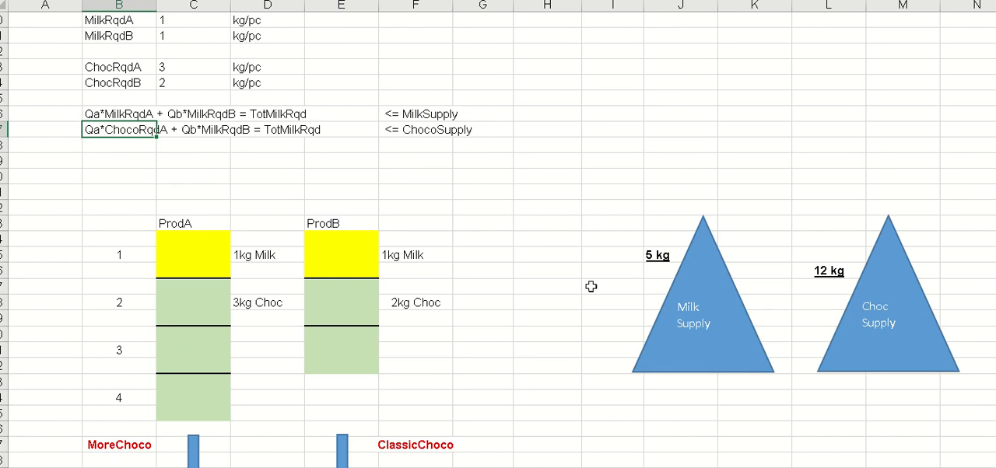
pyautogui.scroll(2, 592, 287)
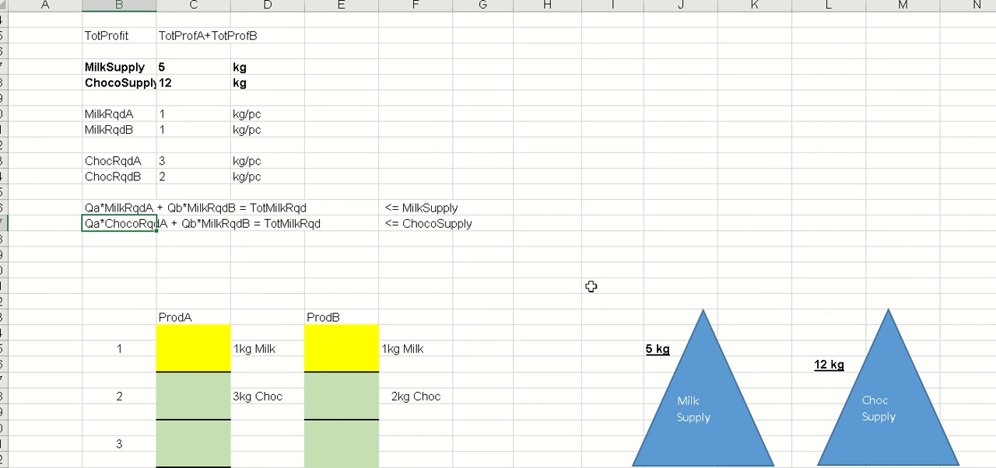
pyautogui.scroll(2, 591, 287)
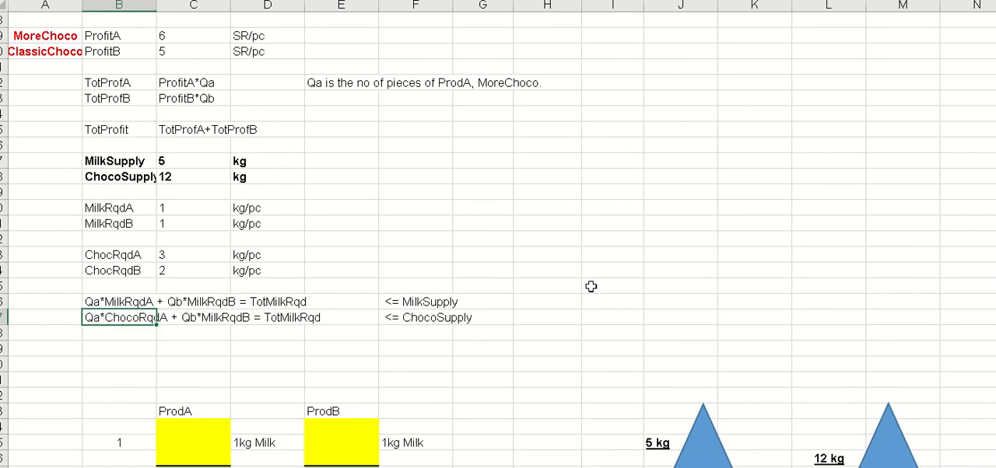
pyautogui.scroll(9, 590, 286)
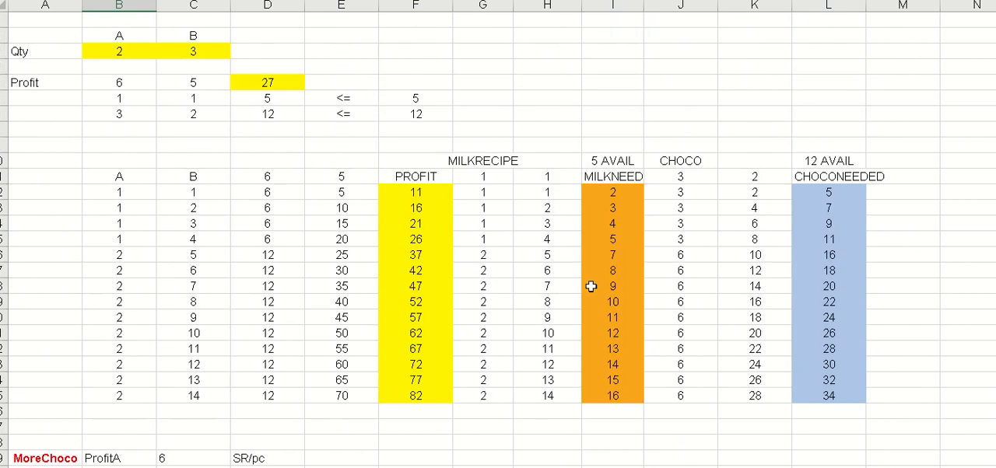
pyautogui.scroll(-9, 591, 286)
pyautogui.scroll(9, 591, 286)
pyautogui.click(117, 49)
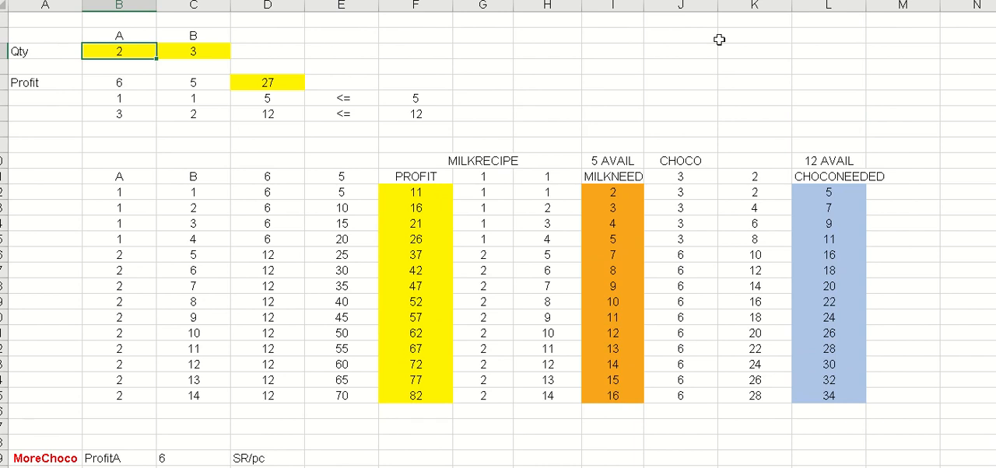
pyautogui.write('0')
pyautogui.press('Escape')
# - Note the current A and B quantities, 2 and 3, in cells E1 and F1
pyautogui.press('Down')
pyautogui.press('Down')
pyautogui.press('Up')
pyautogui.press('Up')
pyautogui.press('Right')
pyautogui.press('Right')
pyautogui.press('Right')
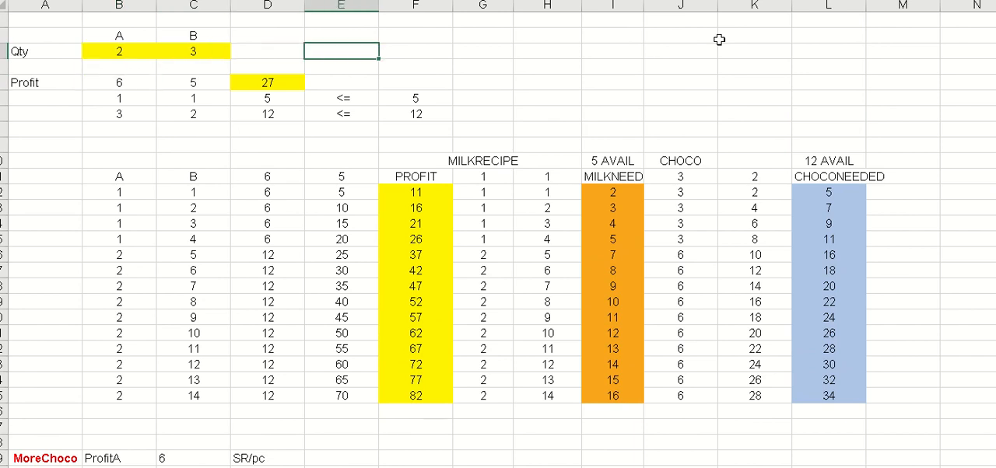
pyautogui.press('Up')
pyautogui.press('Up')
pyautogui.write('2')
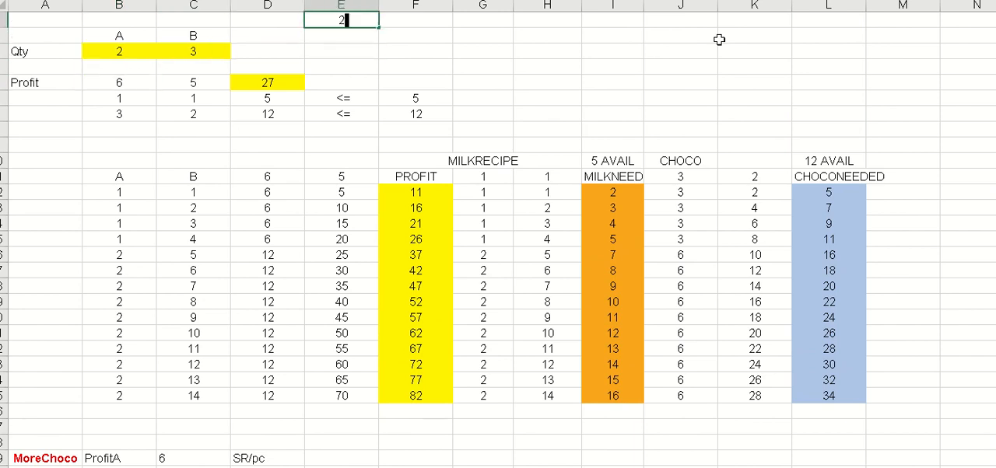
pyautogui.press('Right')
pyautogui.write('3')
pyautogui.press('Down')
pyautogui.press('Down')
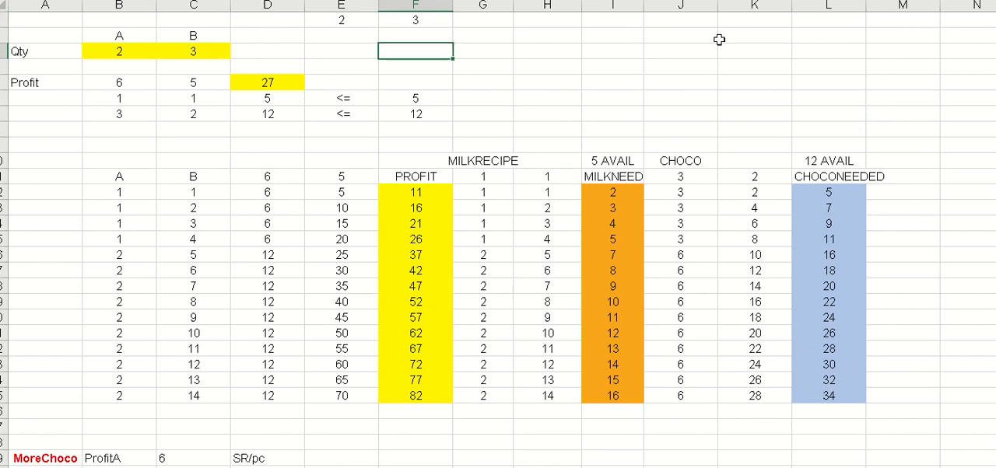
# - Set the Qty values of both product A and product B to 0
pyautogui.press('Left')
pyautogui.press('Left')
pyautogui.press('Left')
pyautogui.press('Left')
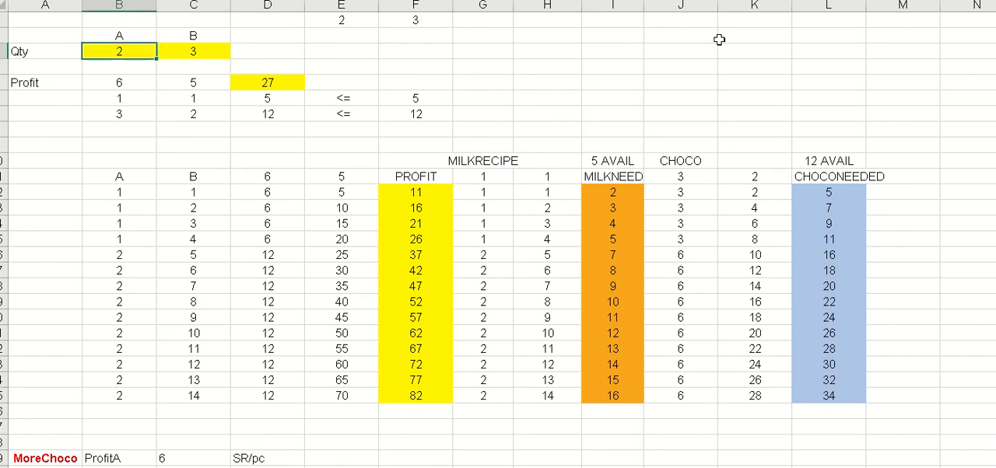
pyautogui.write('0')
pyautogui.press('Right')
pyautogui.write('0')
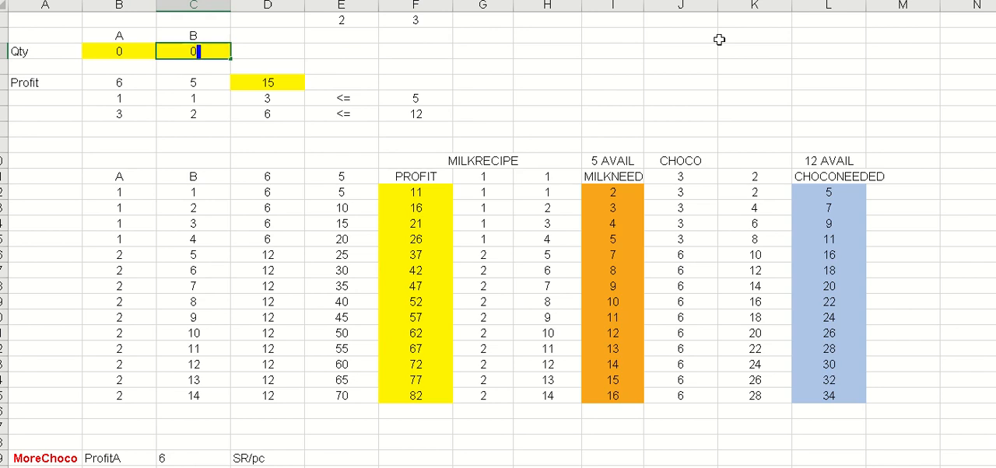
pyautogui.press('Return')
# - Confirm product B's zero quantity and look over the trial table down to the profit formulas beneath it
pyautogui.press('Down')
pyautogui.press('Down')
pyautogui.press('Down')
pyautogui.press('Down')
pyautogui.press('Down')
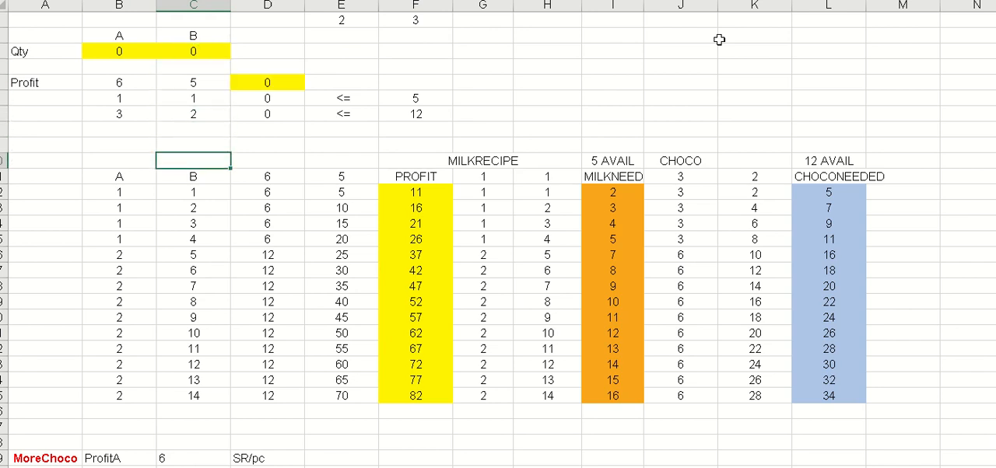
pyautogui.press('Left')
pyautogui.press('Left')
pyautogui.press('Down')
pyautogui.press('Down')
pyautogui.press('Down')
pyautogui.press('Down')
pyautogui.press('Down')
pyautogui.press('Down')
pyautogui.press('Down')
pyautogui.press('Down')
pyautogui.press('Down')
pyautogui.press('Down')
pyautogui.press('Down')
pyautogui.press('Down')
pyautogui.press('Down')
pyautogui.press('Down')
pyautogui.press('Down')
pyautogui.press('Down')
pyautogui.press('Down')
pyautogui.press('Down')
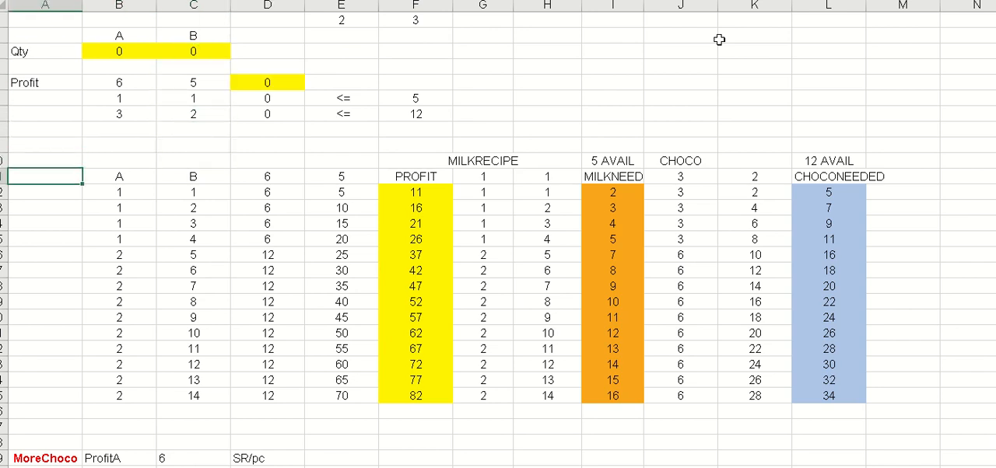
pyautogui.press('Down')
pyautogui.press('Down')
pyautogui.press('Down')
pyautogui.press('Down')
pyautogui.press('Down')
pyautogui.press('Down')
pyautogui.press('Down')
pyautogui.press('Down')
pyautogui.press('Down')
pyautogui.press('Down')
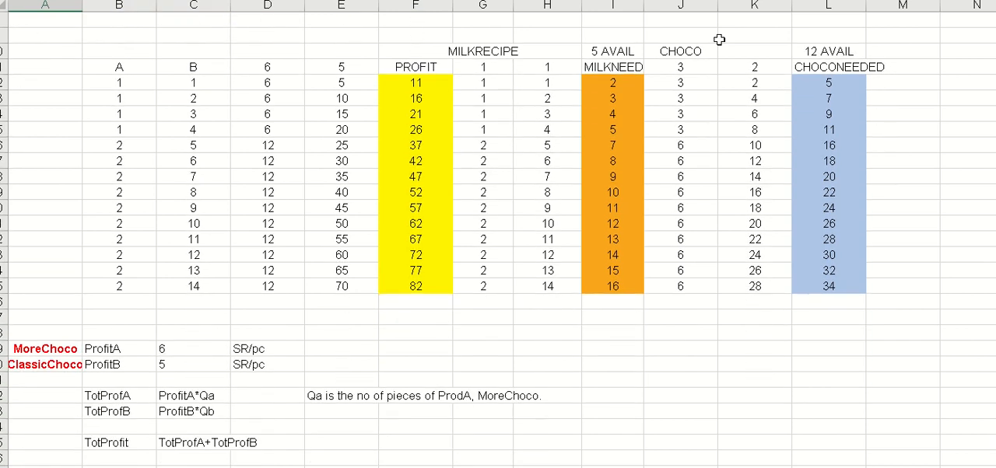
pyautogui.press('Up')
pyautogui.press('Up')
pyautogui.press('Up')
pyautogui.press('Up')
pyautogui.press('Up')
pyautogui.press('Up')
pyautogui.press('Up')
pyautogui.press('Up')
pyautogui.press('Up')
pyautogui.press('Up')
pyautogui.press('Up')
pyautogui.press('Up')
pyautogui.press('Up')
pyautogui.press('Up')
pyautogui.press('Up')
pyautogui.press('Up')
pyautogui.press('Up')
pyautogui.press('Up')
pyautogui.press('Up')
pyautogui.press('Up')
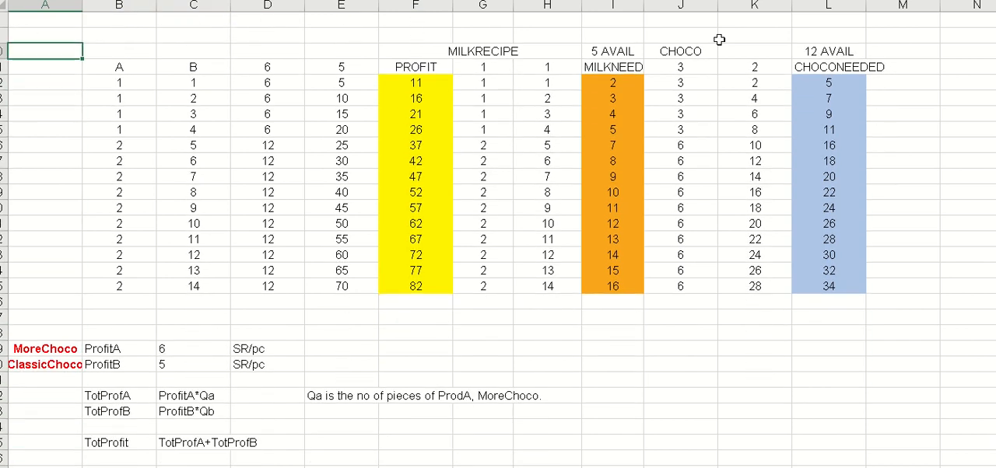
# - Add a thick outline border around the whole trial table, range A8:M26
pyautogui.press('Up')
pyautogui.press('Up')
pyautogui.hotkey('shift', 'Down')
pyautogui.hotkey('shift', 'Down')
pyautogui.hotkey('shift', 'Down')
pyautogui.hotkey('shift', 'Down')
pyautogui.hotkey('shift', 'Down')
pyautogui.hotkey('shift', 'Down')
pyautogui.hotkey('shift', 'Down')
pyautogui.hotkey('shift', 'Down')
pyautogui.hotkey('shift', 'Down')
pyautogui.hotkey('shift', 'Down')
pyautogui.hotkey('shift', 'Down')
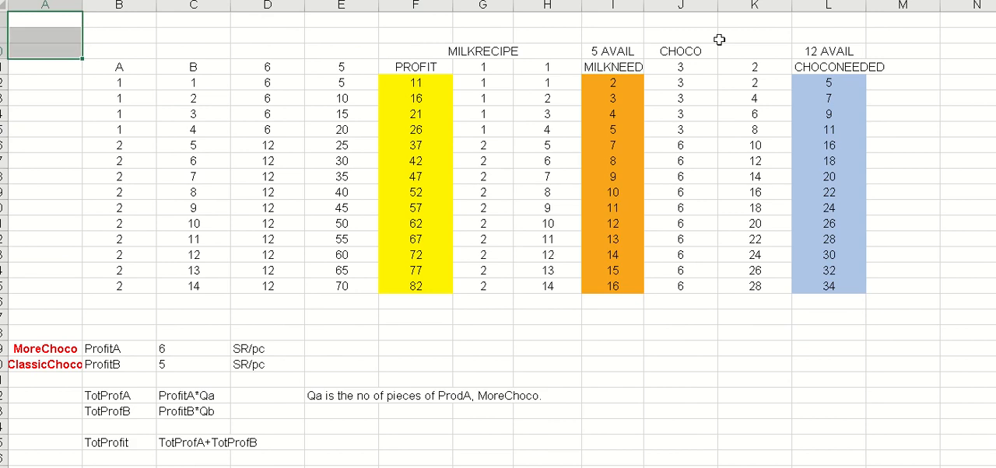
pyautogui.hotkey('shift', 'Down')
pyautogui.hotkey('shift', 'Down')
pyautogui.hotkey('shift', 'Down')
pyautogui.hotkey('shift', 'Down')
pyautogui.hotkey('shift', 'Down')
pyautogui.hotkey('shift', 'Down')
pyautogui.hotkey('shift', 'Down')
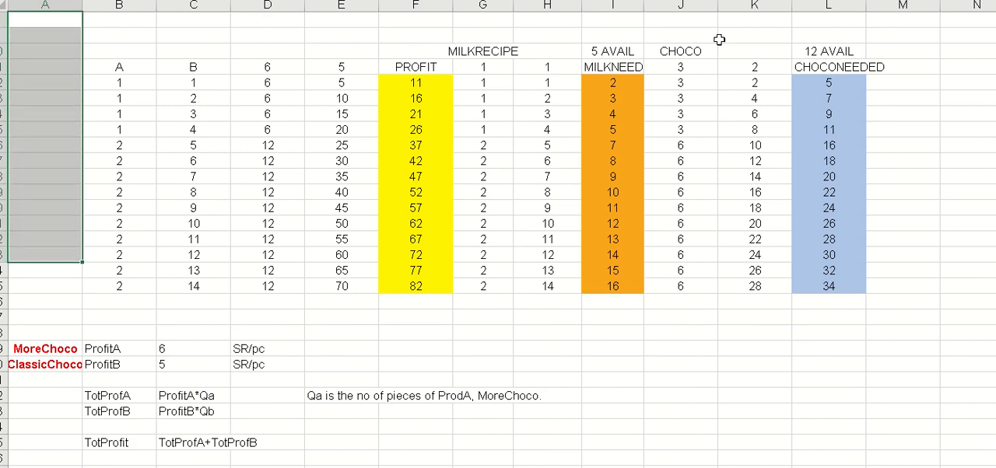
pyautogui.hotkey('shift', 'Right')
pyautogui.hotkey('shift', 'Right')
pyautogui.hotkey('shift', 'Right')
pyautogui.hotkey('shift', 'Right')
pyautogui.hotkey('shift', 'Right')
pyautogui.hotkey('shift', 'Right')
pyautogui.hotkey('shift', 'Right')
pyautogui.hotkey('shift', 'Right')
pyautogui.hotkey('shift', 'Right')
pyautogui.hotkey('shift', 'Right')
pyautogui.hotkey('shift', 'Right')
pyautogui.hotkey('shift', 'Right')
pyautogui.hotkey('shift', 'Right')
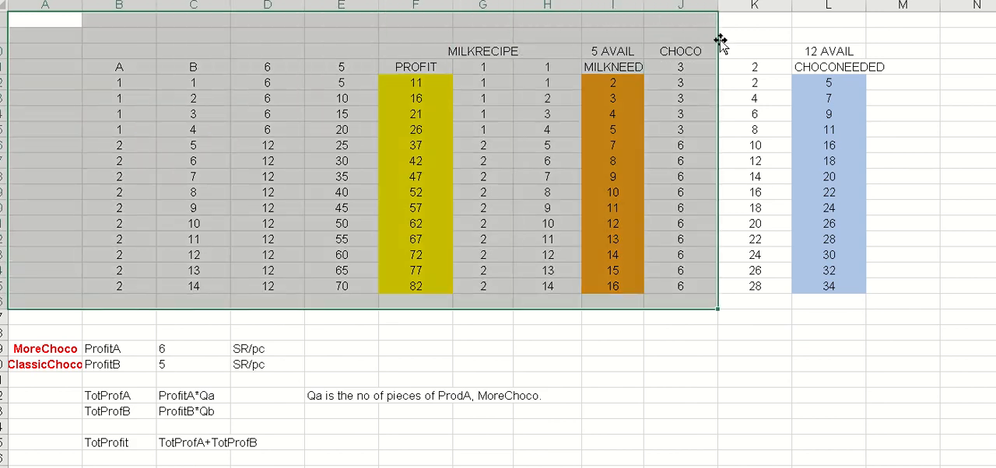
pyautogui.hotkey('shift', 'Left')
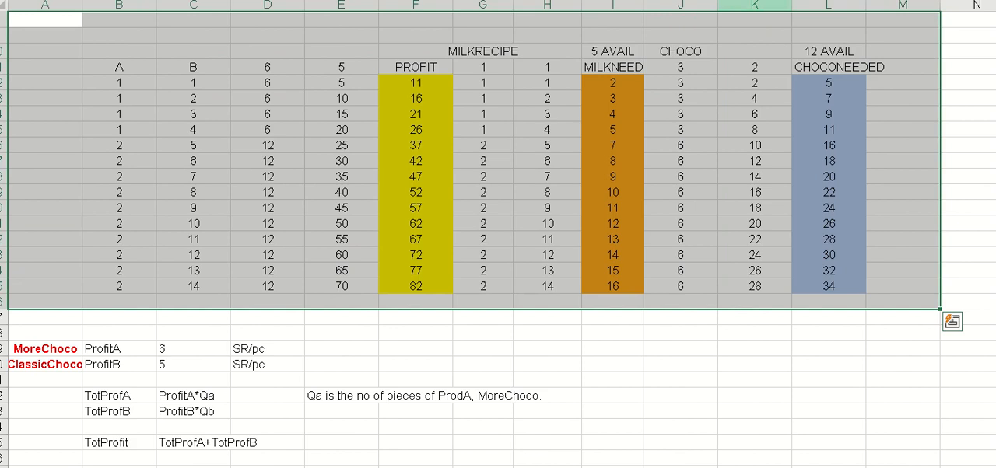
pyautogui.rightClick(936, 182)
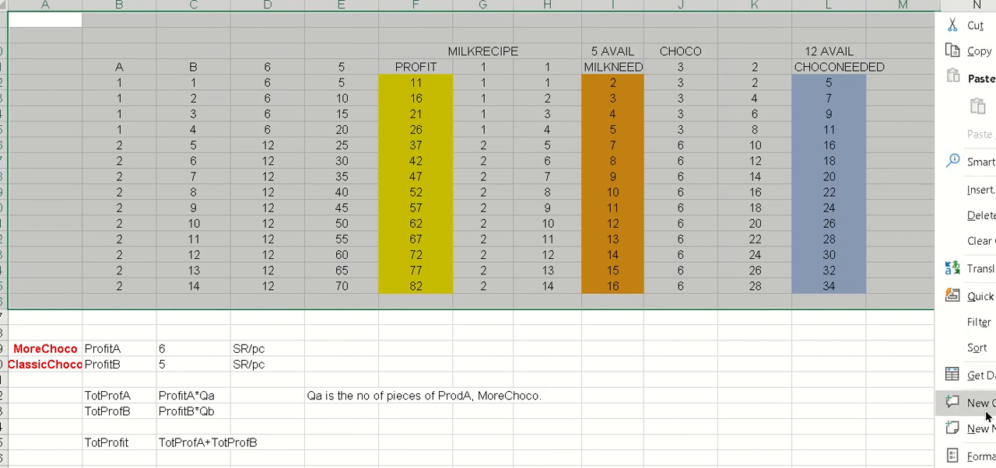
pyautogui.click(993, 452)
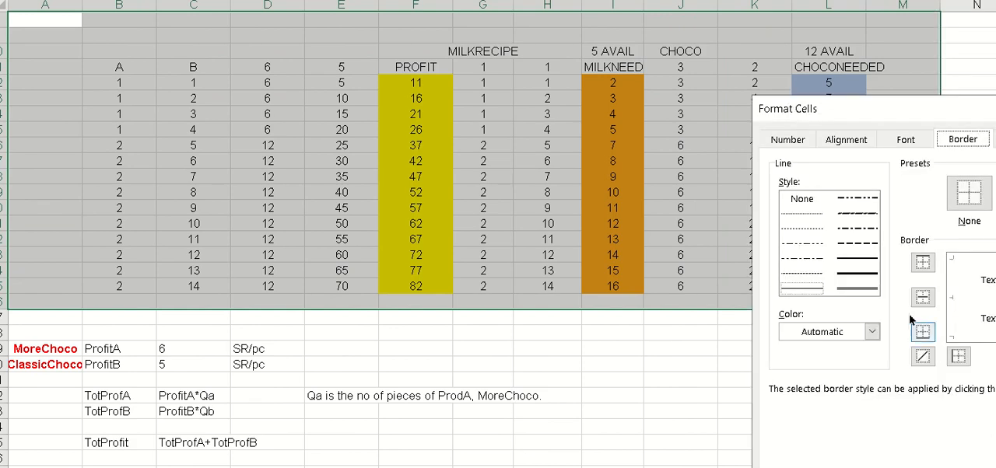
pyautogui.click(861, 277)
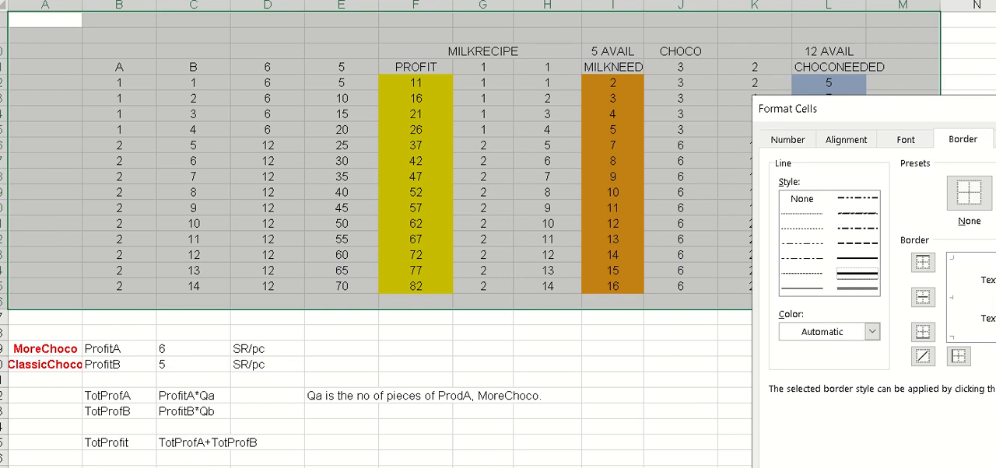
pyautogui.hotkey('alt', 'o')
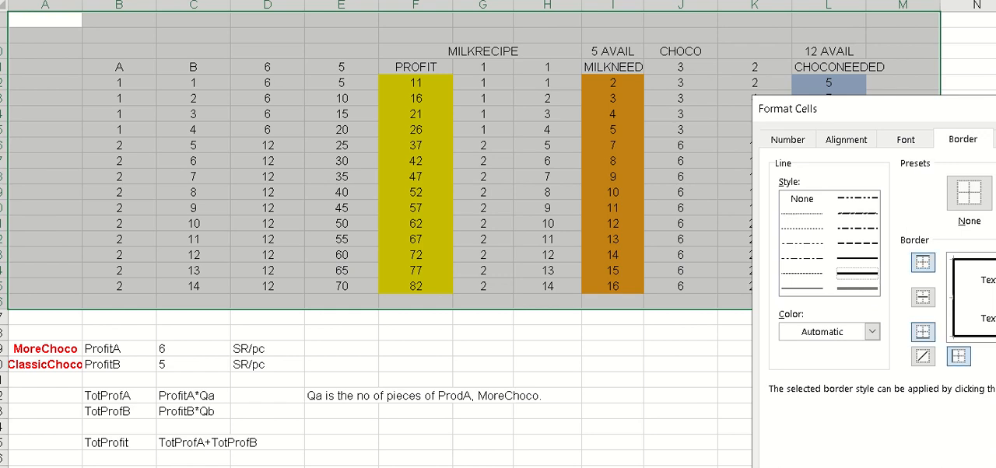
pyautogui.press('Return')
pyautogui.click(875, 414)
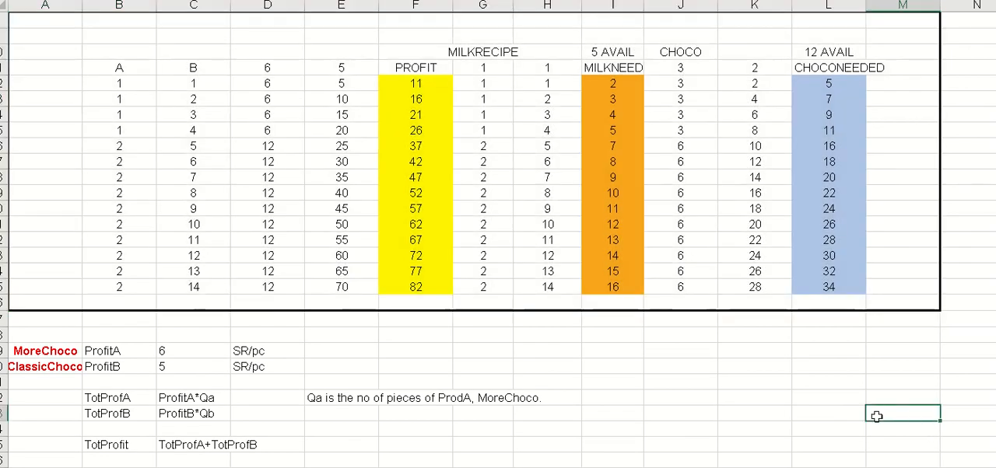
# - Insert a blank row above the chocolate limit row (<= 12), at row 7
pyautogui.scroll(2, 876, 417)
pyautogui.scroll(-1, 875, 417)
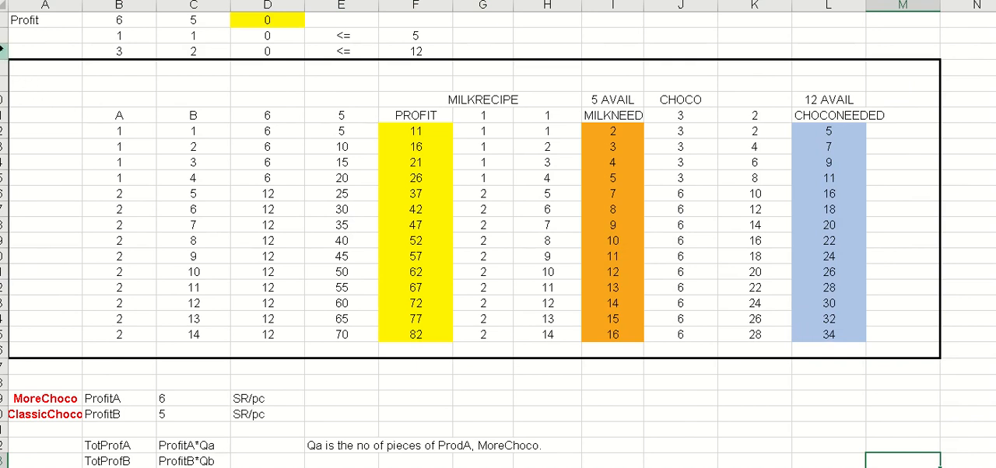
pyautogui.click(3, 50)
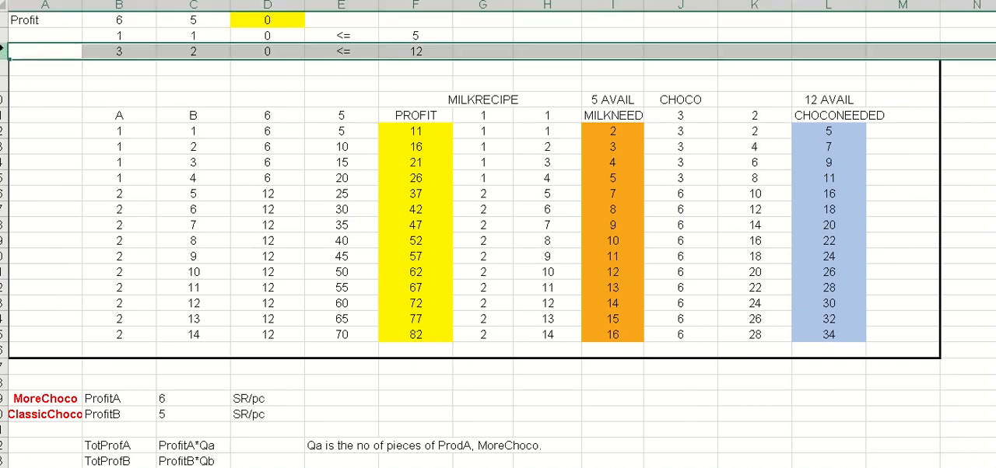
pyautogui.rightClick(4, 51)
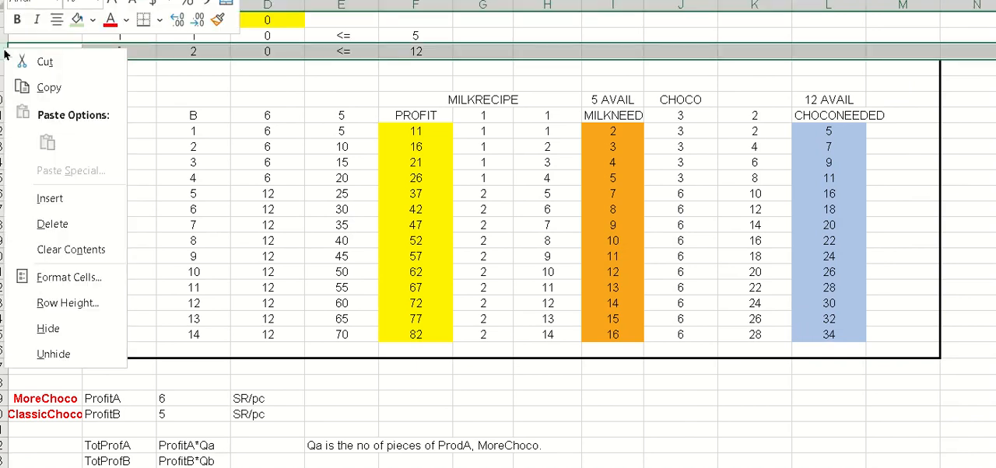
pyautogui.click(65, 194)
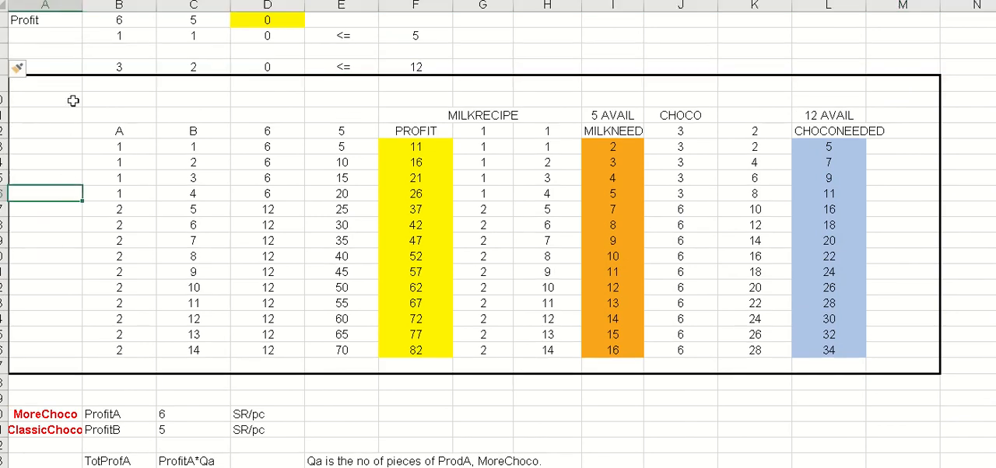
# - Move the chocolate limit values from B8:F8 up into row 7, leaving a blank row above the outlined table
pyautogui.click(90, 67)
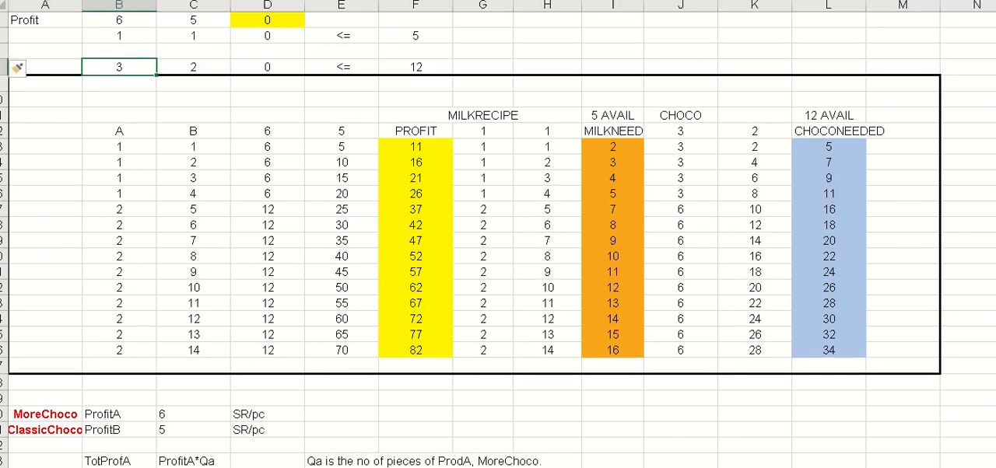
pyautogui.moveTo(89, 66); pyautogui.dragTo(416, 67)
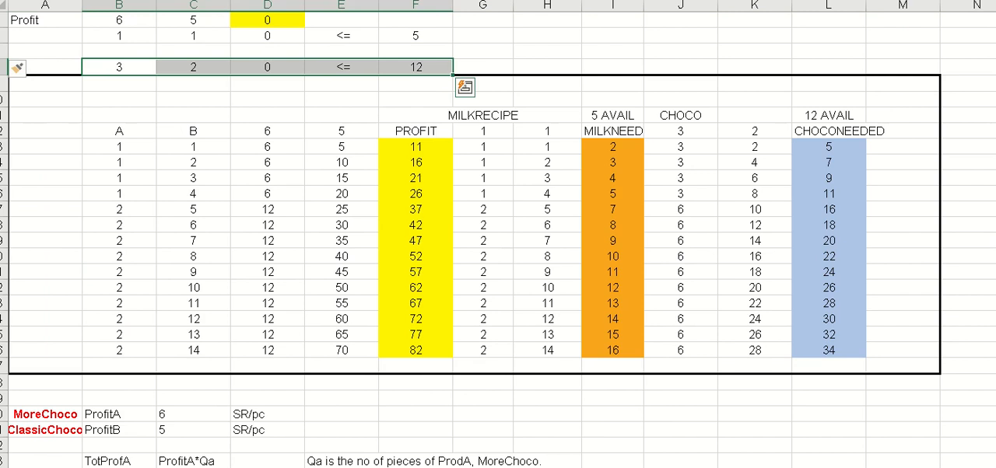
pyautogui.hotkey('ctrl', 'x')
pyautogui.click(119, 51)
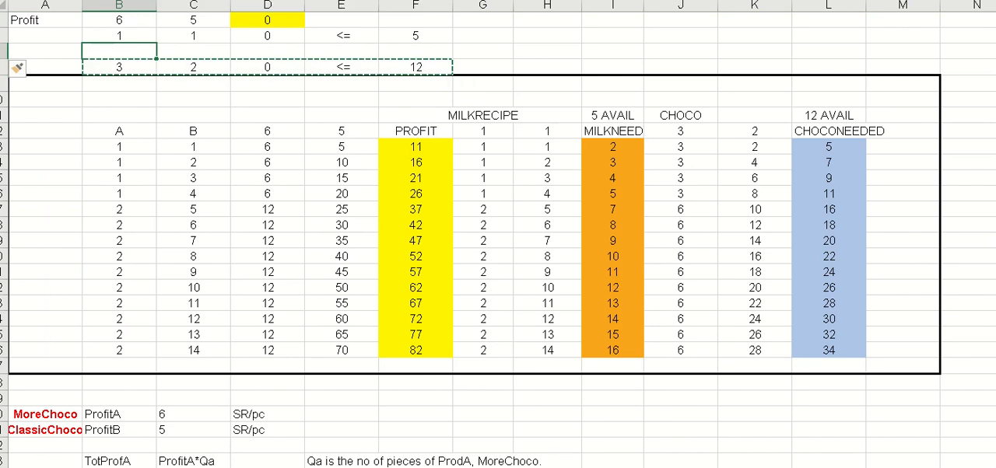
pyautogui.hotkey('ctrl', 'v')
pyautogui.click(119, 67)
# - Add the heading Pcs above both the A and B columns of the trial table, in B11 and C11
pyautogui.press('Down')
pyautogui.press('Down')
pyautogui.press('Down')
pyautogui.press('Down')
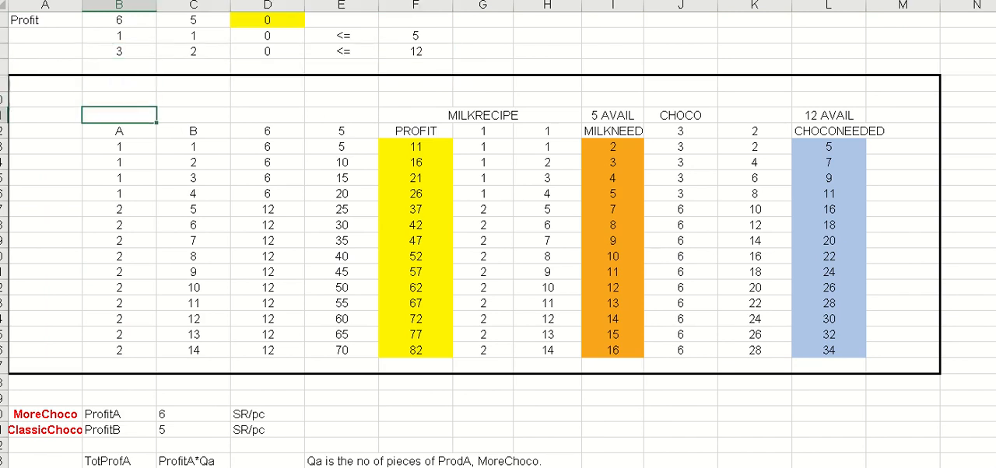
pyautogui.press('Down')
pyautogui.press('Down')
pyautogui.press('Down')
pyautogui.press('Down')
pyautogui.press('Down')
pyautogui.press('Down')
pyautogui.press('Down')
pyautogui.press('Down')
pyautogui.press('Down')
pyautogui.press('Down')
pyautogui.press('Down')
pyautogui.press('Down')
pyautogui.press('Down')
pyautogui.press('Down')
pyautogui.press('Down')
pyautogui.press('Down')
pyautogui.press('Down')
pyautogui.press('Down')
pyautogui.press('Down')
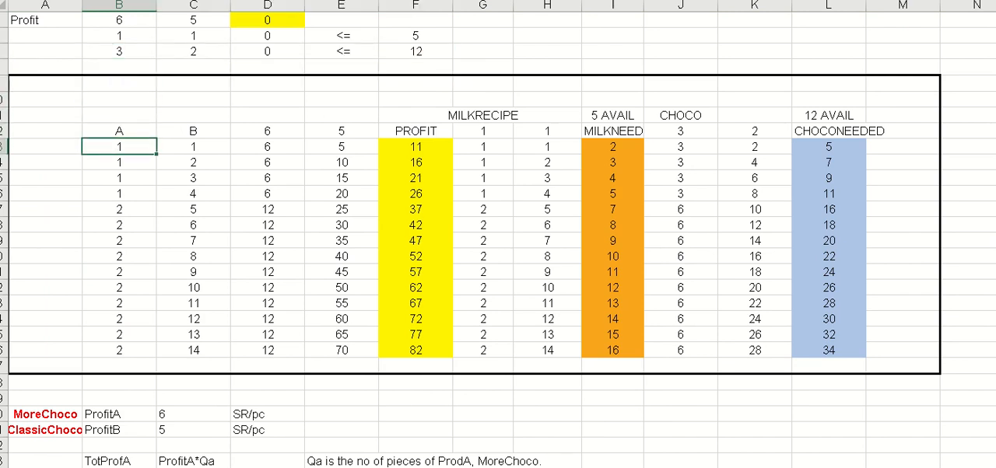
pyautogui.press('Down')
pyautogui.press('Down')
pyautogui.press('Down')
pyautogui.press('Down')
pyautogui.press('Down')
pyautogui.press('Down')
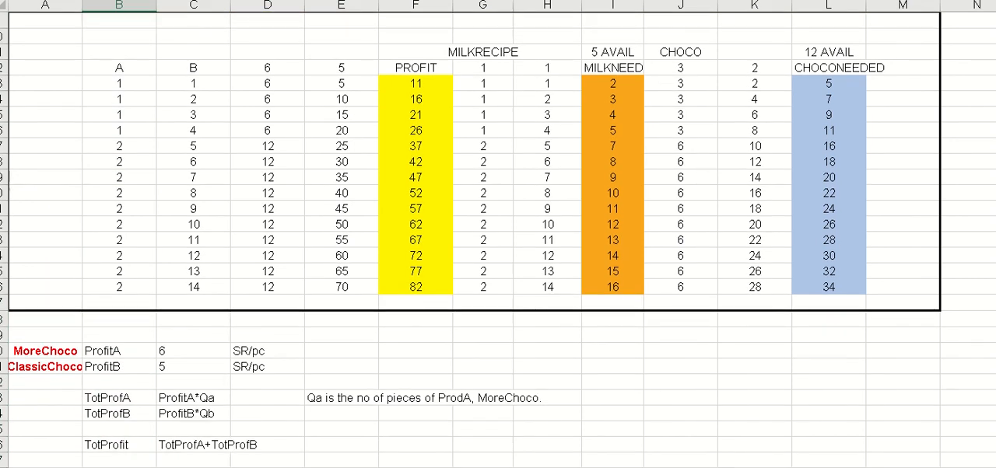
pyautogui.click(147, 52)
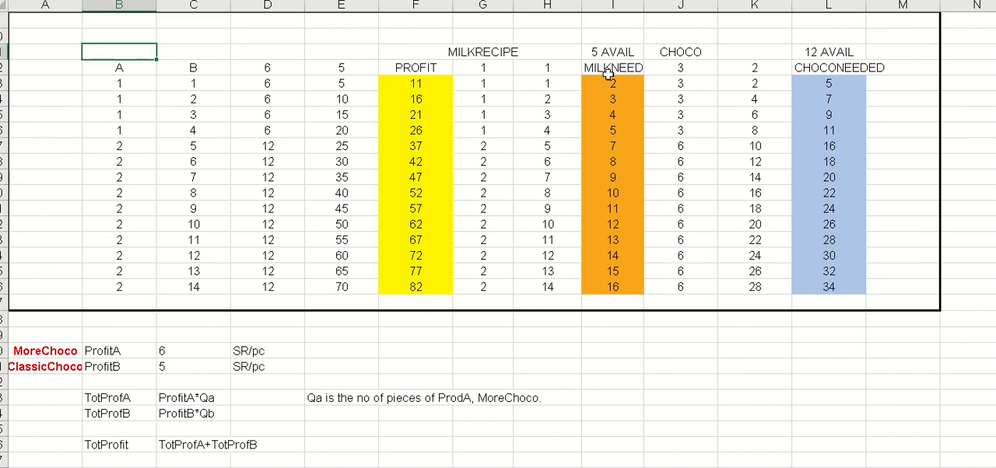
pyautogui.write('Pcs')
pyautogui.press('Right')
pyautogui.press('Left')
pyautogui.press('Right')
pyautogui.write('Pcs')
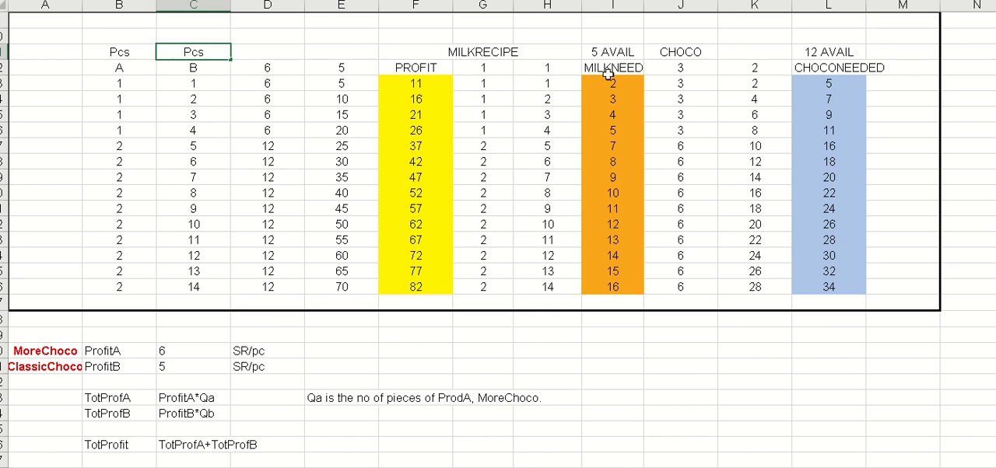
pyautogui.press('Return')
# - Make the Pcs, A and B headings in B11:C12 bold
pyautogui.press('Up')
pyautogui.press('Left')
pyautogui.hotkey('shift', 'Down')
pyautogui.hotkey('shift', 'Right')
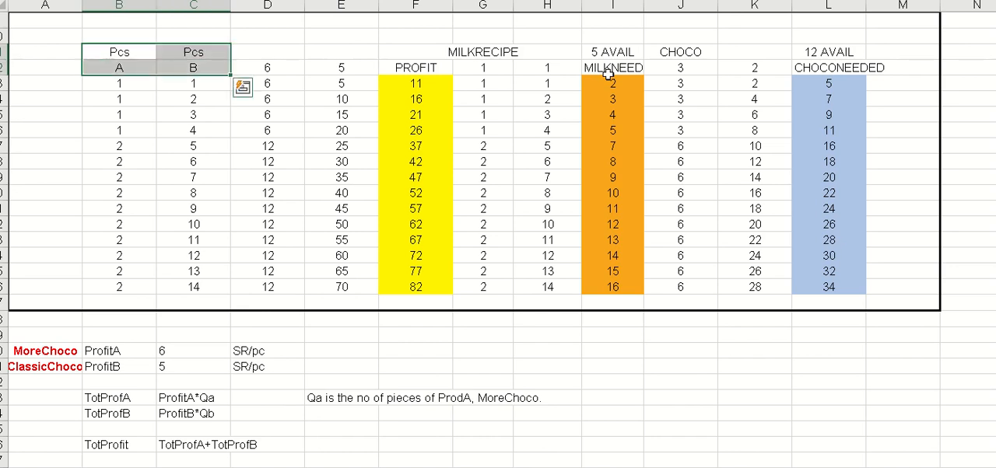
pyautogui.hotkey('ctrl', 'b')
pyautogui.press('Down')
pyautogui.press('Down')
pyautogui.press('Down')
pyautogui.press('Down')
pyautogui.press('Down')
pyautogui.press('Down')
pyautogui.press('Right')
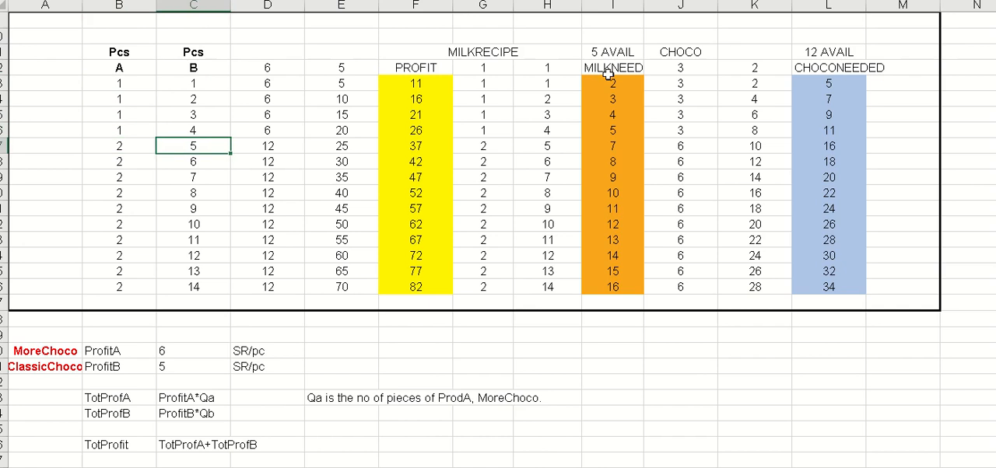
# - Format all trial quantities in the A and B columns, B13:C26, as bold, italic and underlined
pyautogui.press('Up')
pyautogui.press('Up')
pyautogui.press('Up')
pyautogui.press('Up')
pyautogui.press('Up')
pyautogui.press('Left')
pyautogui.press('Down')
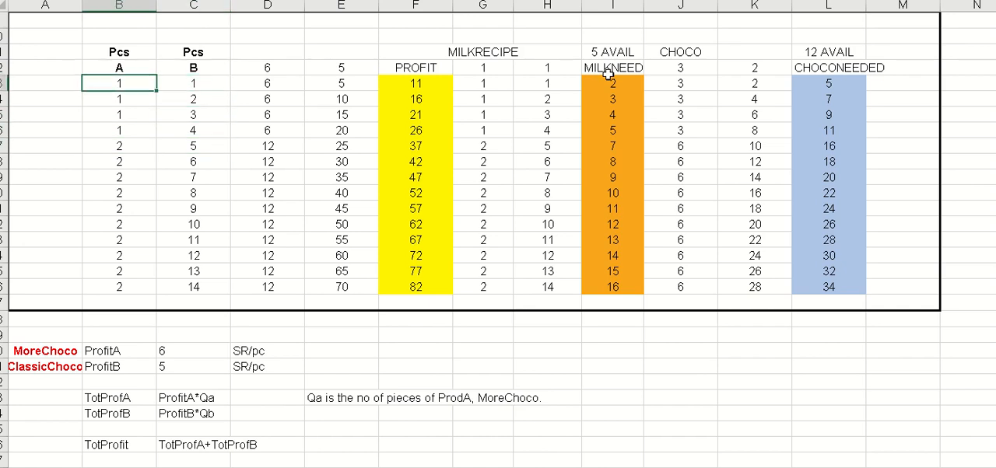
pyautogui.press('Right')
pyautogui.press('Left')
pyautogui.hotkey('shift', 'Right')
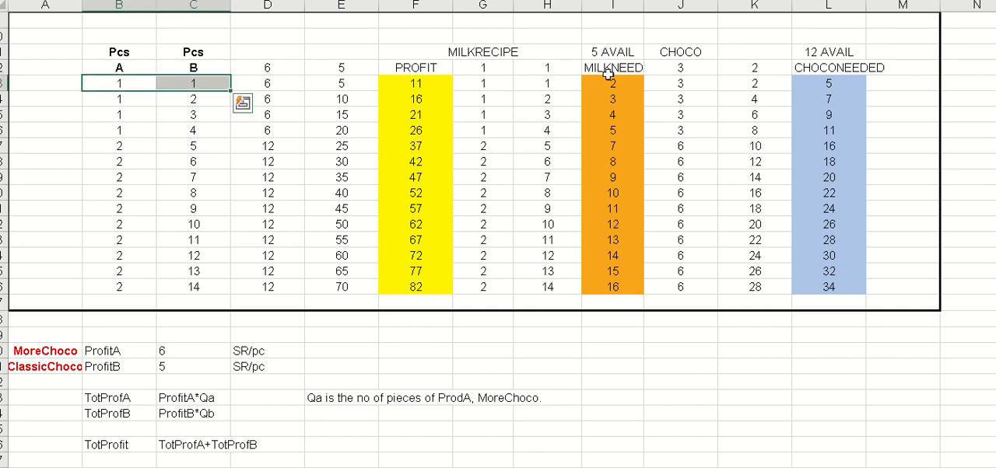
pyautogui.hotkey('shift', 'Down')
pyautogui.hotkey('shift', 'Down')
pyautogui.hotkey('shift', 'Down')
pyautogui.hotkey('shift', 'Down')
pyautogui.hotkey('shift', 'Down')
pyautogui.hotkey('shift', 'Down')
pyautogui.hotkey('shift', 'Down')
pyautogui.hotkey('shift', 'Down')
pyautogui.hotkey('shift', 'Down')
pyautogui.hotkey('shift', 'Down')
pyautogui.hotkey('shift', 'Down')
pyautogui.hotkey('shift', 'Down')
pyautogui.hotkey('shift', 'Down')
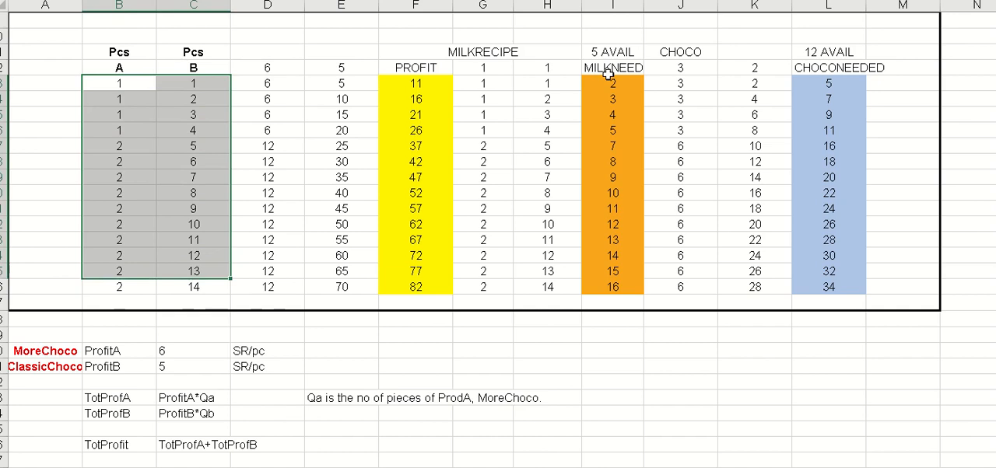
pyautogui.scroll(3, 608, 74)
pyautogui.scroll(-3, 351, 145)
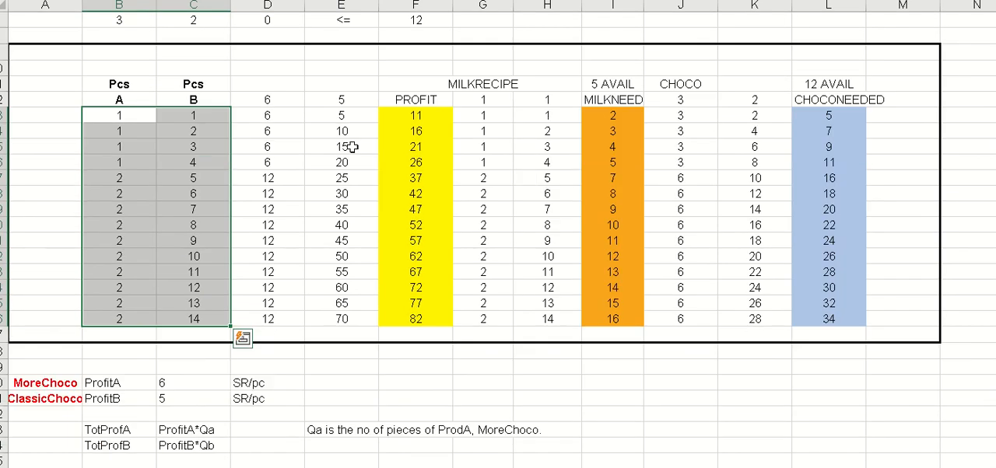
pyautogui.rightClick(184, 125)
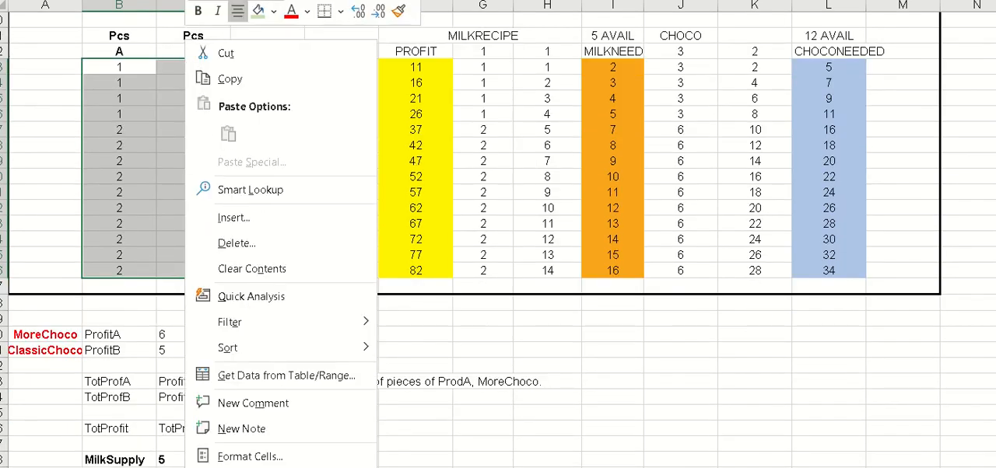
pyautogui.hotkey('ctrl', 'b')
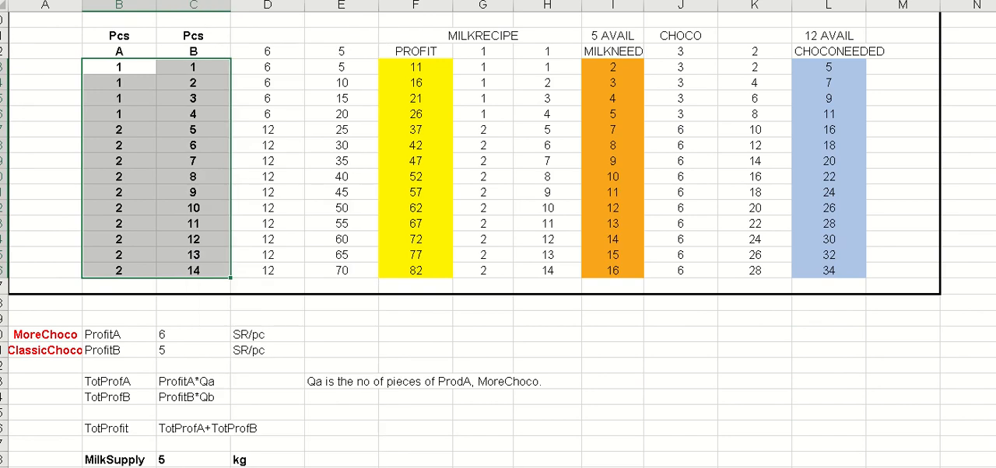
pyautogui.hotkey('ctrl', 'i')
pyautogui.hotkey('ctrl', 'u')
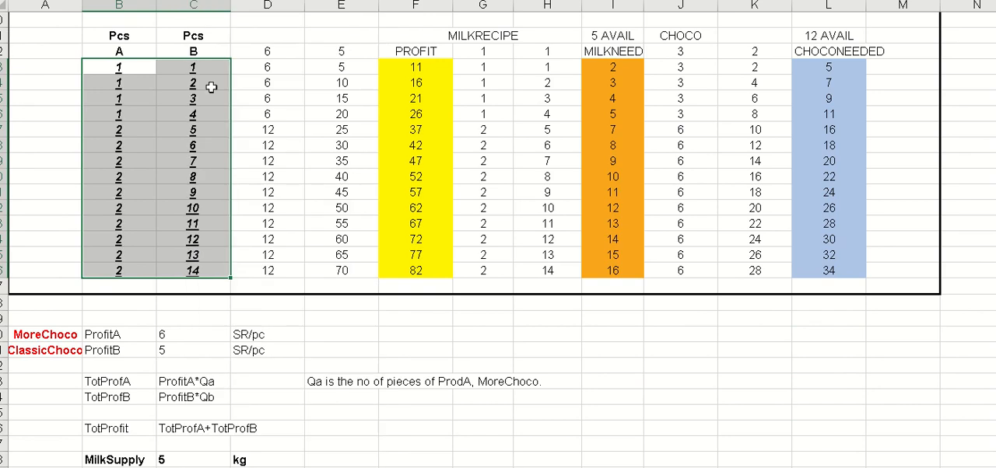
pyautogui.click(200, 213)
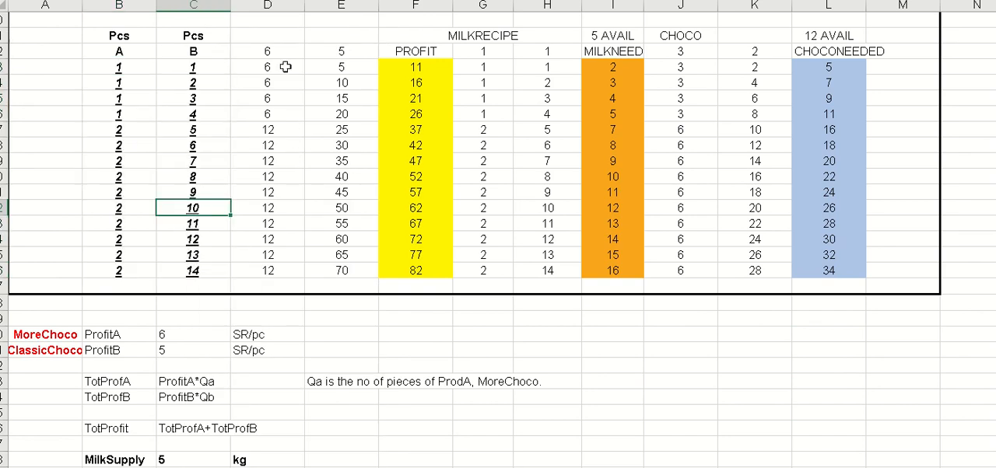
# - Outline the two product profit columns, D13:E26, with thick outside borders
pyautogui.click(276, 114)
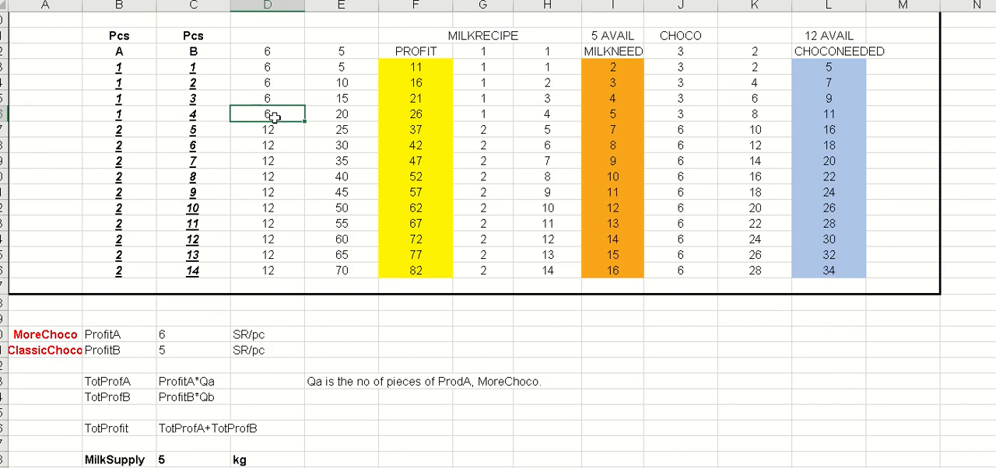
pyautogui.scroll(1, 275, 117)
pyautogui.click(274, 83)
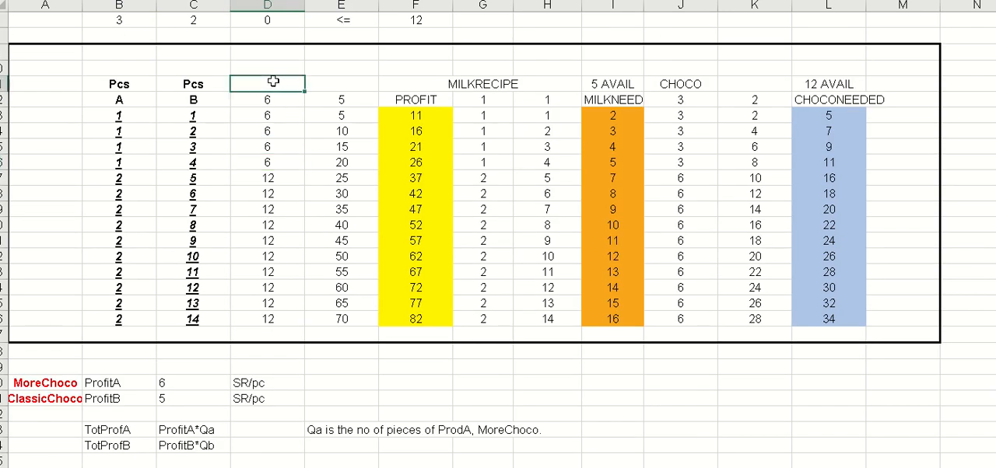
pyautogui.press('Left')
pyautogui.press('Right')
pyautogui.press('Down')
pyautogui.hotkey('shift', 'Right')
pyautogui.hotkey('shift', 'Down')
pyautogui.hotkey('shift', 'Down')
pyautogui.hotkey('shift', 'Down')
pyautogui.hotkey('shift', 'Down')
pyautogui.hotkey('shift', 'Down')
pyautogui.hotkey('shift', 'Down')
pyautogui.hotkey('shift', 'Down')
pyautogui.hotkey('shift', 'Down')
pyautogui.hotkey('shift', 'Down')
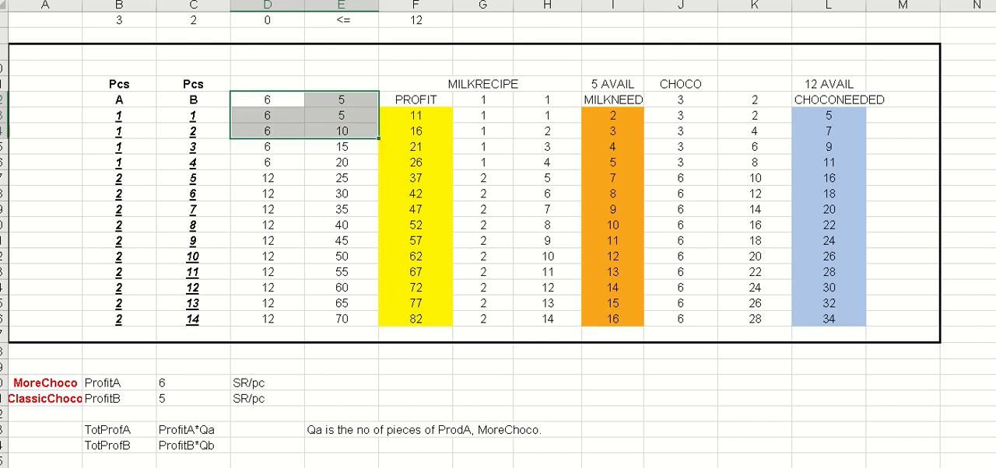
pyautogui.press('Up')
pyautogui.press('Down')
pyautogui.press('Down')
pyautogui.hotkey('shift', 'Down')
pyautogui.hotkey('shift', 'Right')
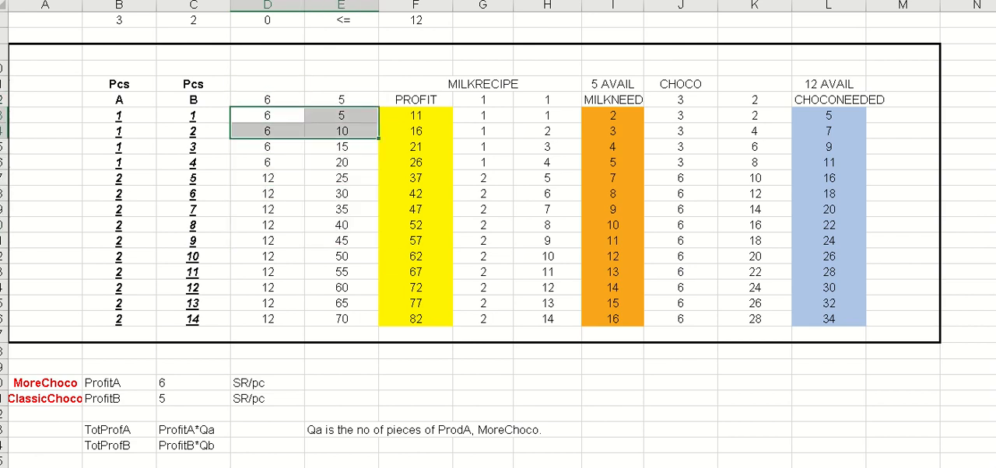
pyautogui.hotkey('shift', 'Down')
pyautogui.hotkey('shift', 'Down')
pyautogui.hotkey('shift', 'Down')
pyautogui.hotkey('shift', 'Down')
pyautogui.hotkey('shift', 'Down')
pyautogui.hotkey('shift', 'Down')
pyautogui.hotkey('shift', 'Down')
pyautogui.hotkey('shift', 'Down')
pyautogui.hotkey('shift', 'Down')
pyautogui.hotkey('shift', 'Down')
pyautogui.hotkey('shift', 'Down')
pyautogui.hotkey('shift', 'Down')
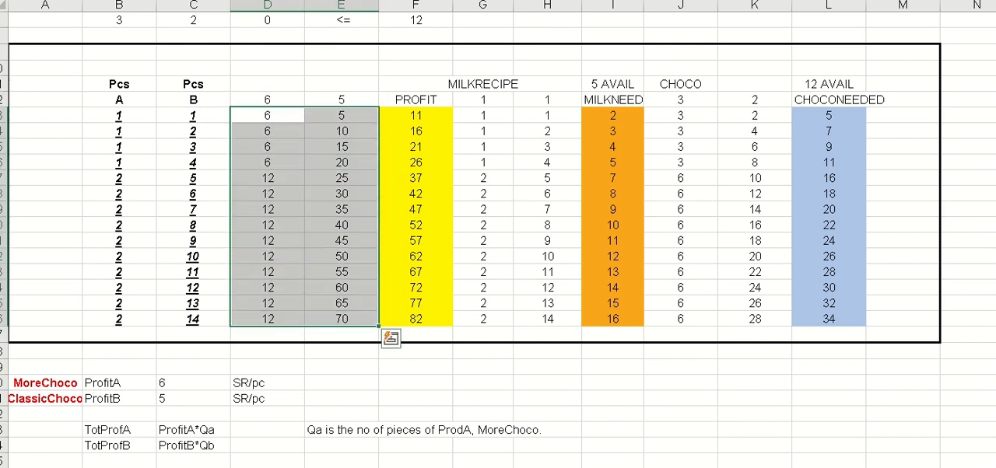
pyautogui.rightClick(327, 156)
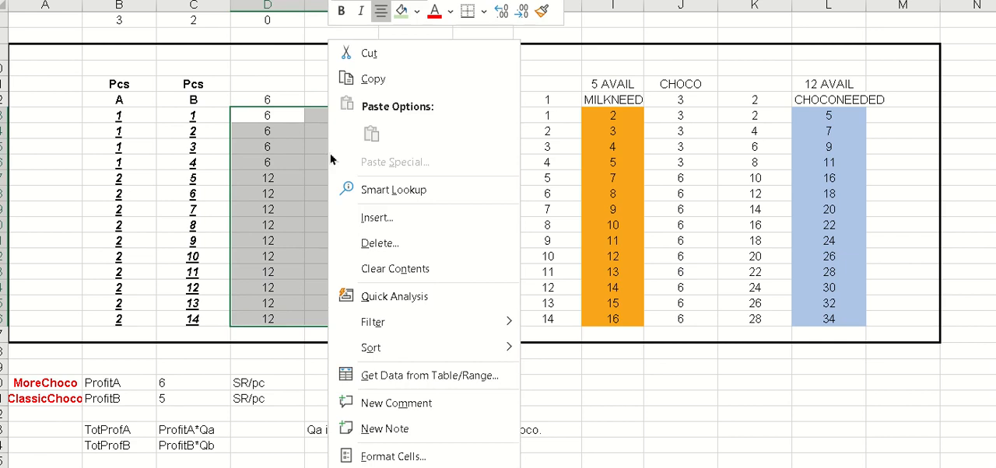
pyautogui.click(483, 13)
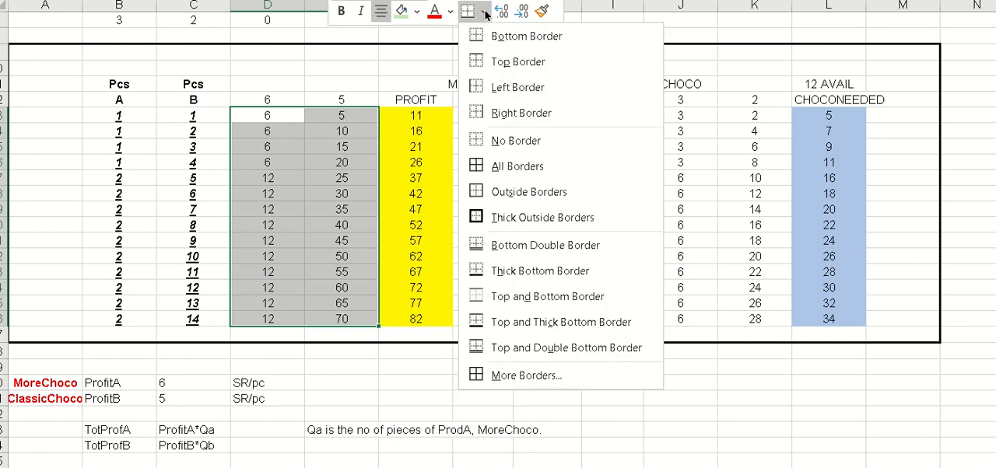
pyautogui.click(514, 217)
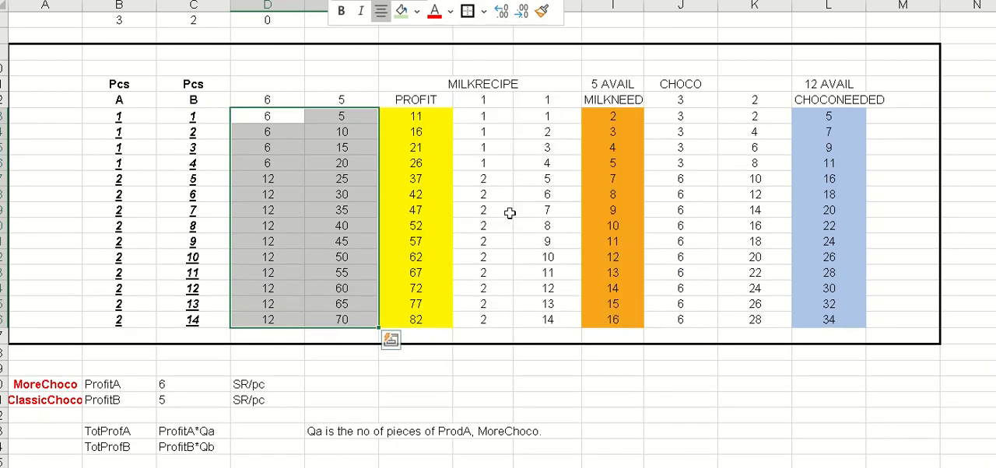
pyautogui.click(294, 73)
# - Add the headings ProfitA and ProfitB in D11 and E11, above the unit profit values
pyautogui.click(268, 84)
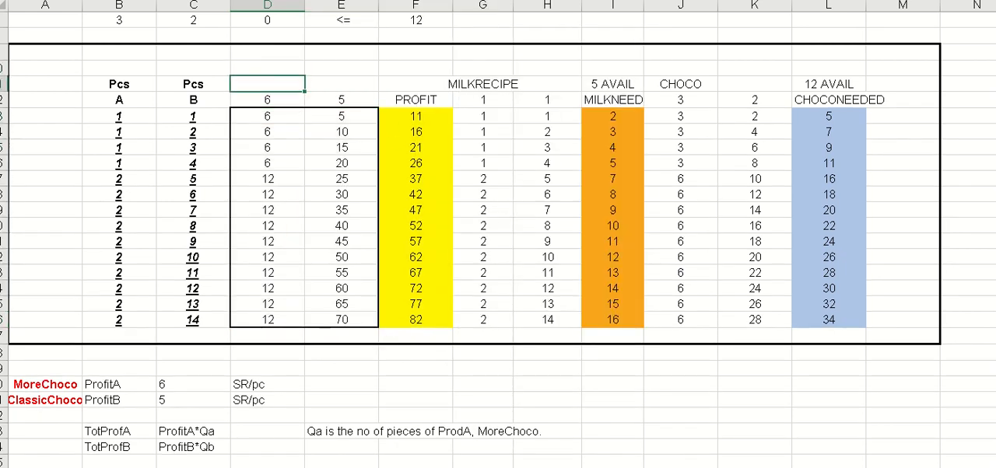
pyautogui.write('Profit')
pyautogui.press('BackSpace')
pyautogui.write('A')
pyautogui.press('Tab')
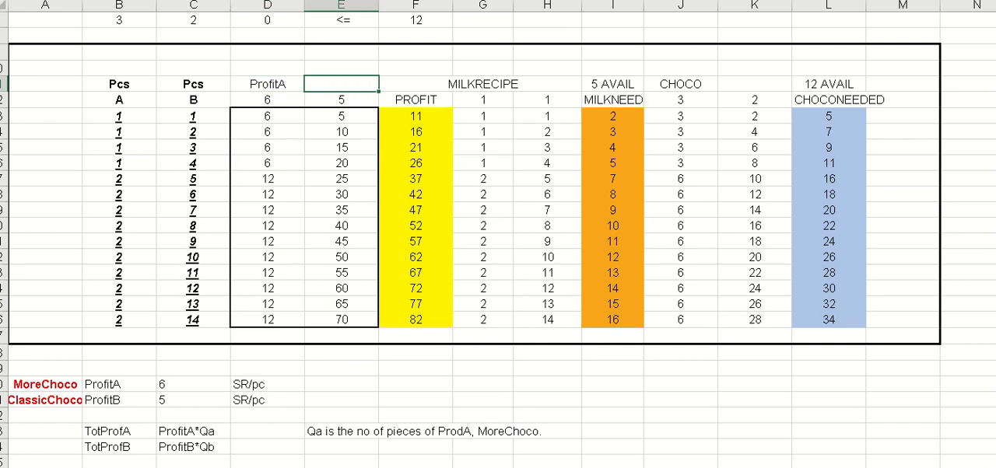
pyautogui.write('ProfitB')
# - Enter the title Profit Effect of Decision in D10, above the ProfitA and ProfitB headings
pyautogui.click(267, 69)
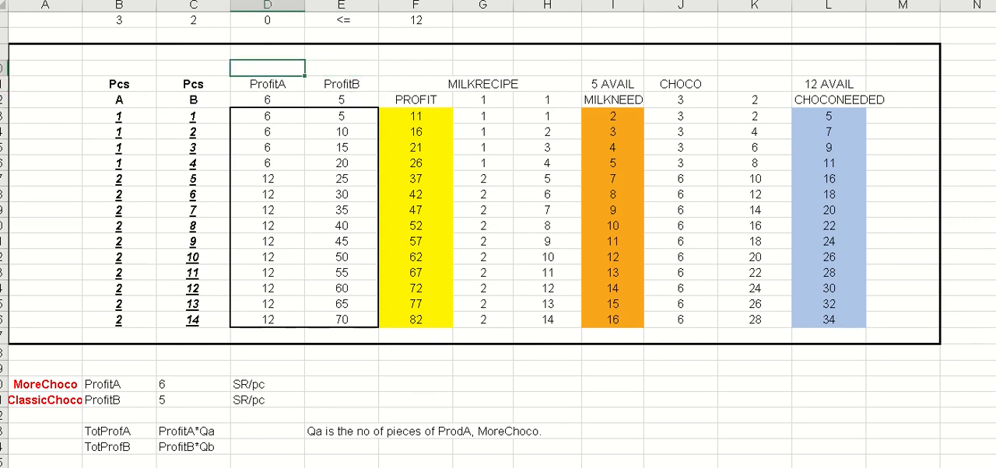
pyautogui.write('Profit Effect of Decision')
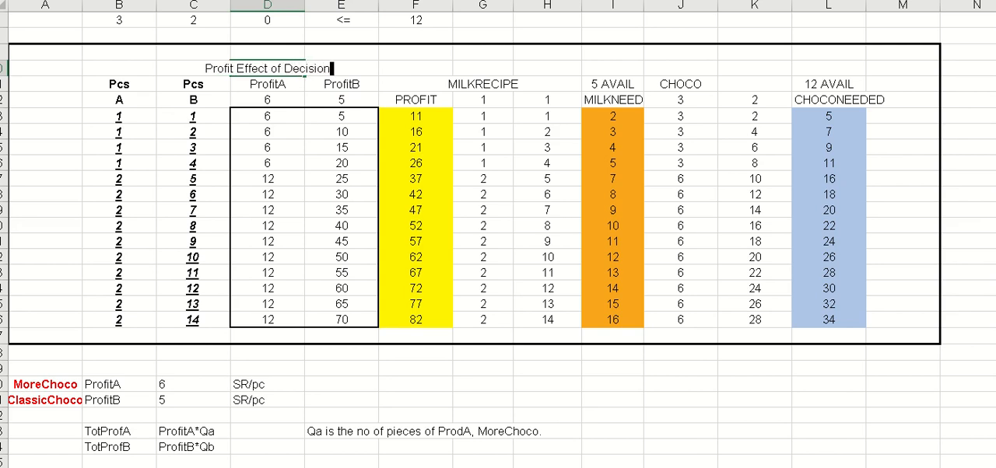
pyautogui.press('Return')
# - Left-align the Profit Effect of Decision title in D10 and make it bold
pyautogui.click(234, 68)
pyautogui.hotkey('alt', 'h')
pyautogui.press('a')
pyautogui.press('l')
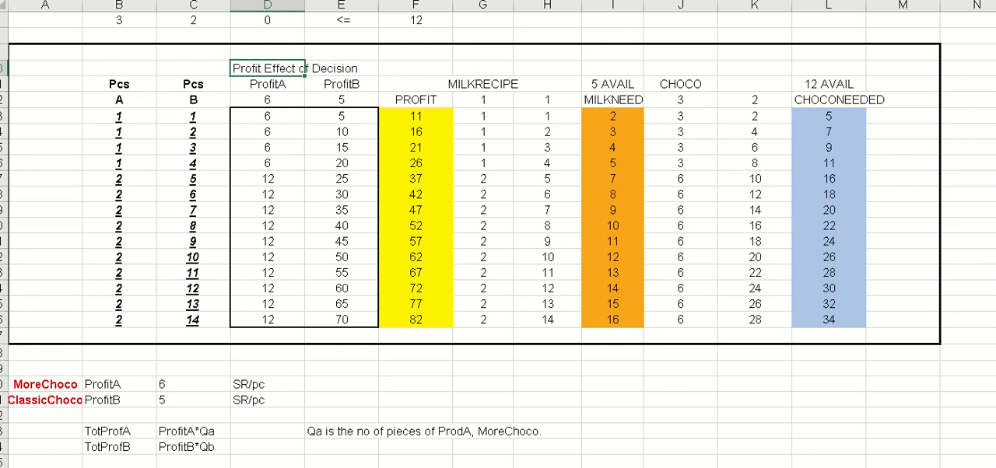
pyautogui.hotkey('ctrl', 'b')
pyautogui.click(257, 192)
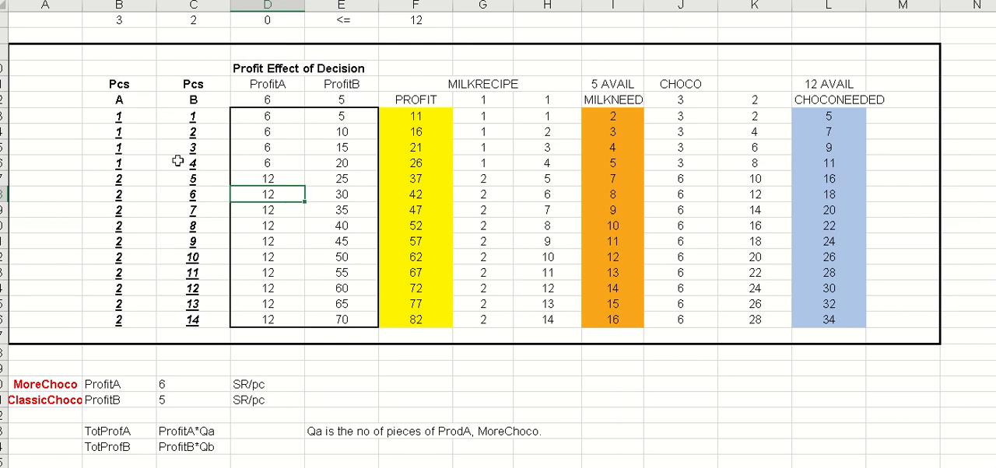
# - Examine how the A and B quantities in the first two trial rows lead to each product's profit and the total
pyautogui.click(117, 119)
pyautogui.click(187, 122)
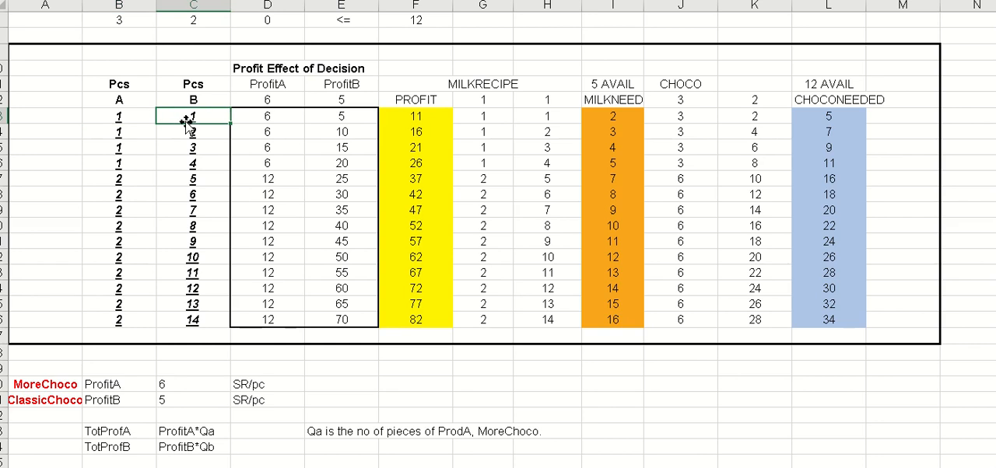
pyautogui.click(276, 119)
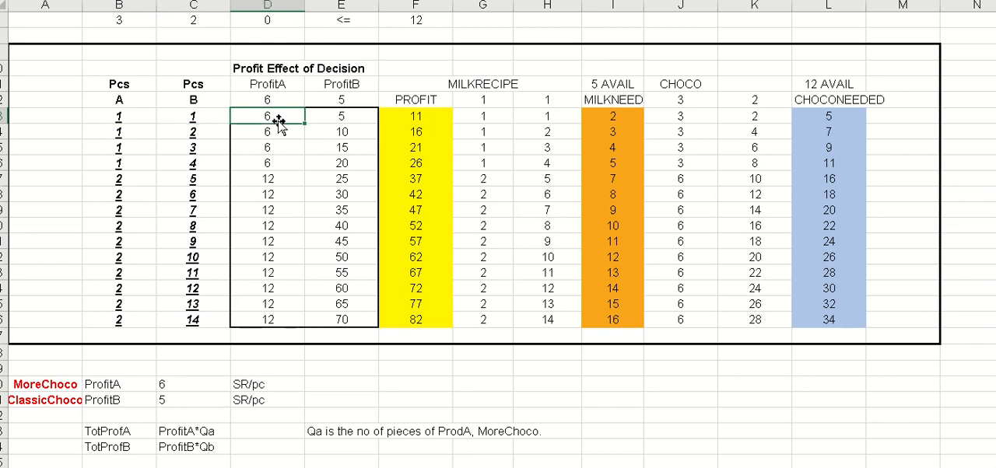
pyautogui.click(328, 118)
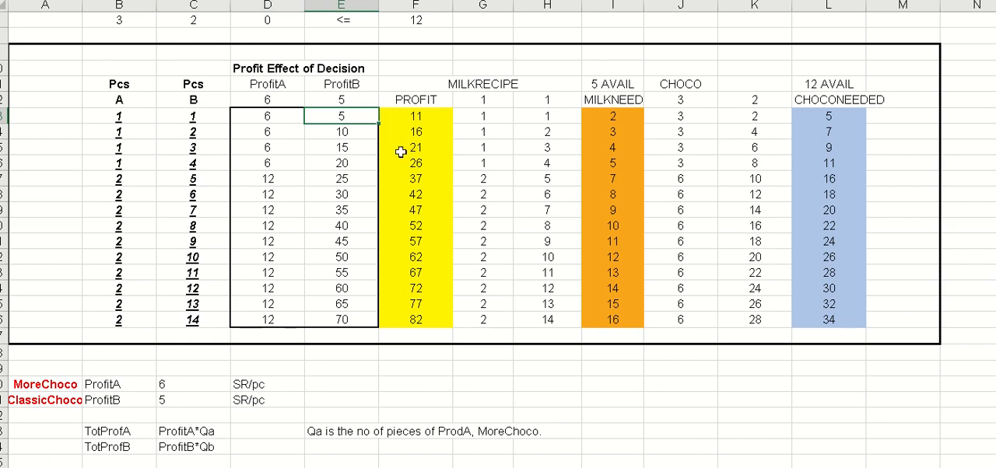
pyautogui.click(408, 119)
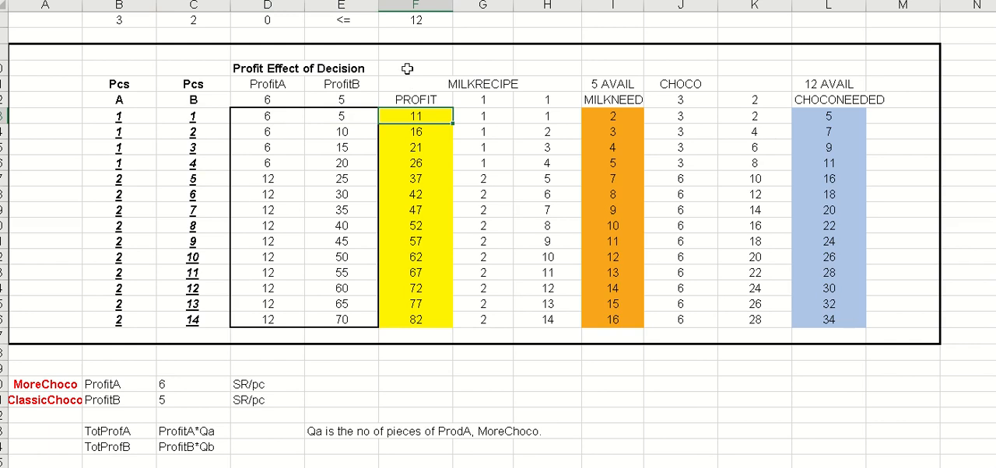
pyautogui.click(137, 135)
pyautogui.click(175, 131)
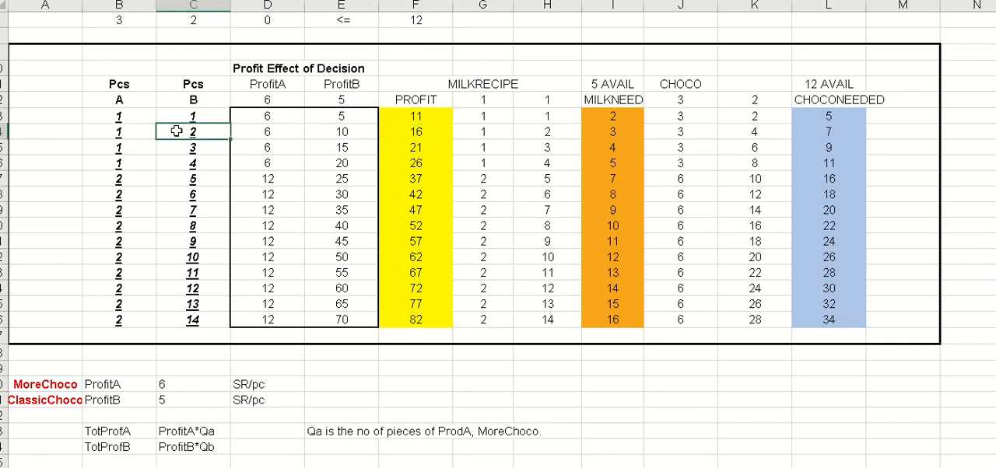
pyautogui.click(263, 133)
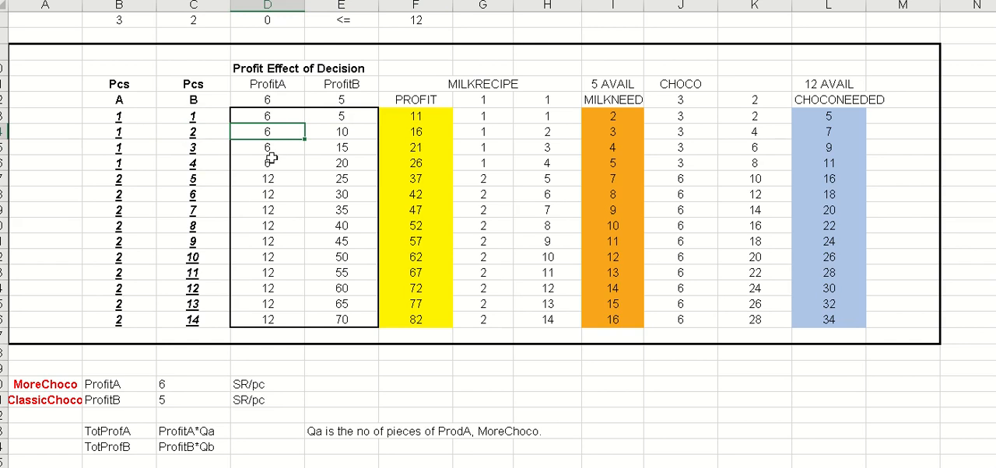
pyautogui.click(342, 132)
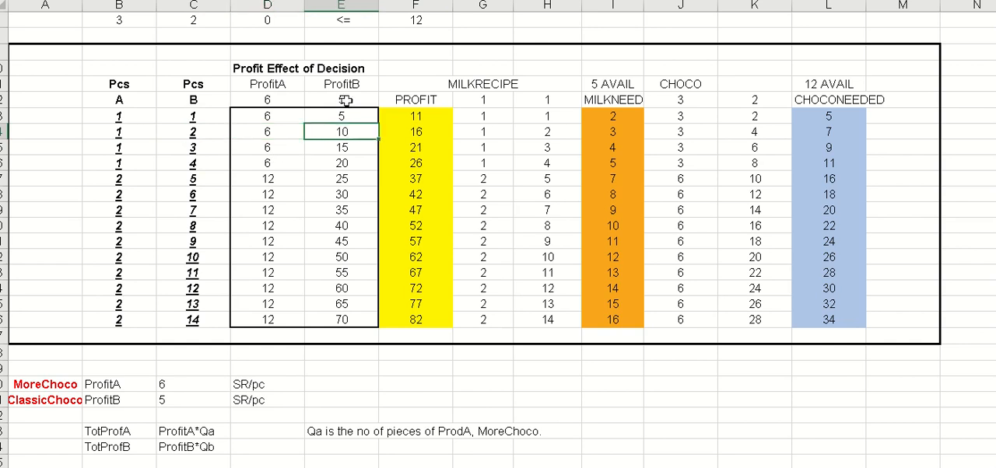
# - Make the unit profit values in D12:E12 bold and give them a different font
pyautogui.click(345, 100)
pyautogui.moveTo(269, 100); pyautogui.dragTo(345, 99)
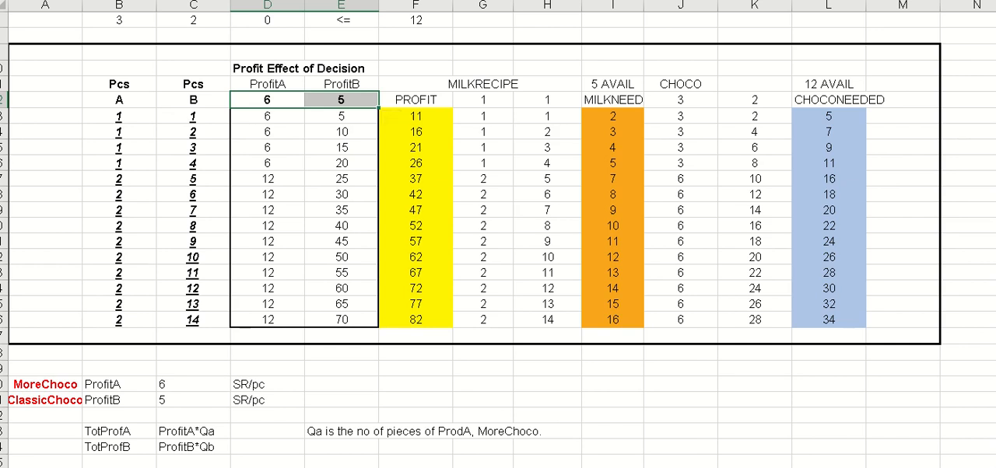
pyautogui.click(232, 0)
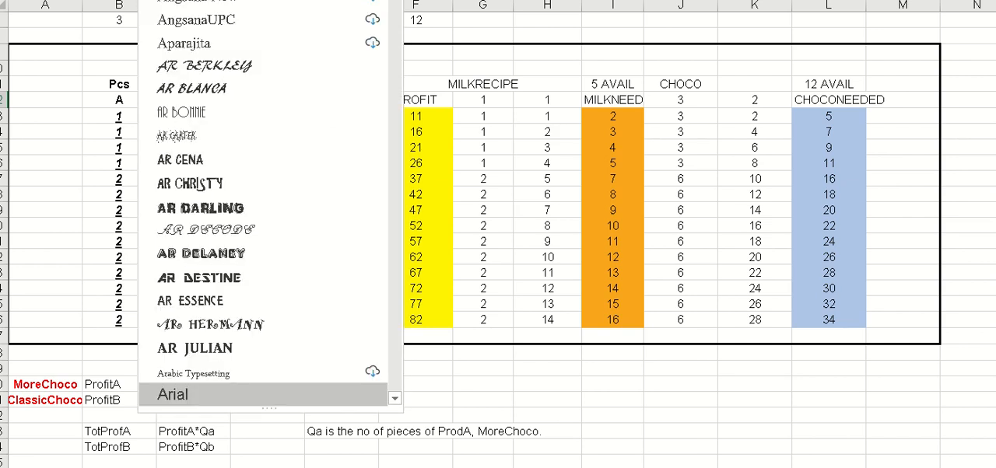
pyautogui.click(234, 0)
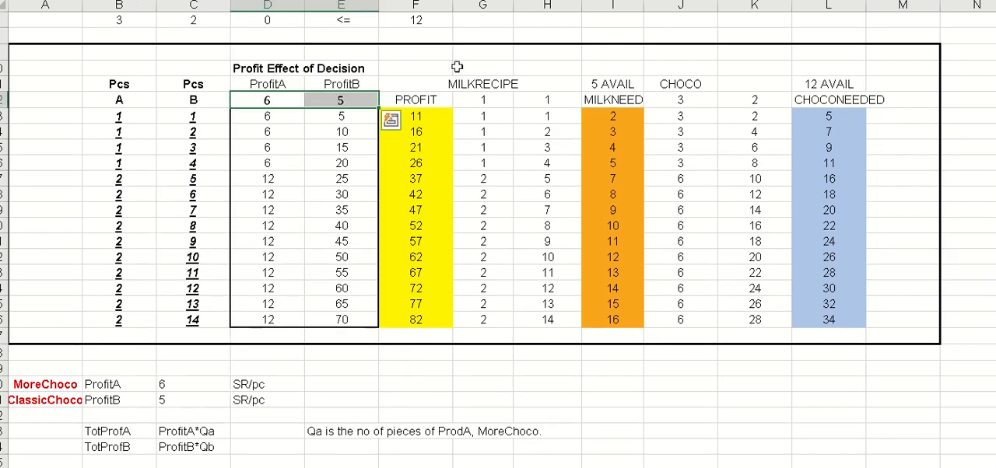
pyautogui.click(457, 67)
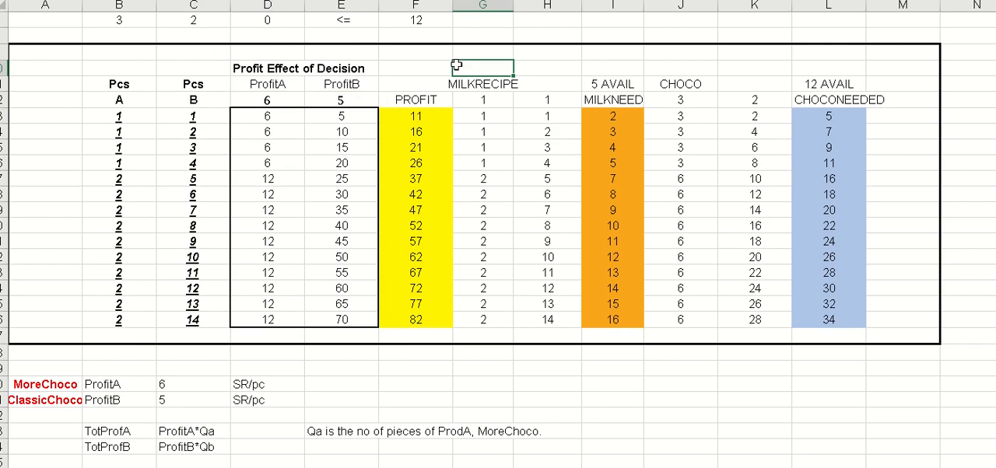
# - Examine the third trial row's ProfitA, ProfitB and total profit in D15:F15
pyautogui.click(266, 146)
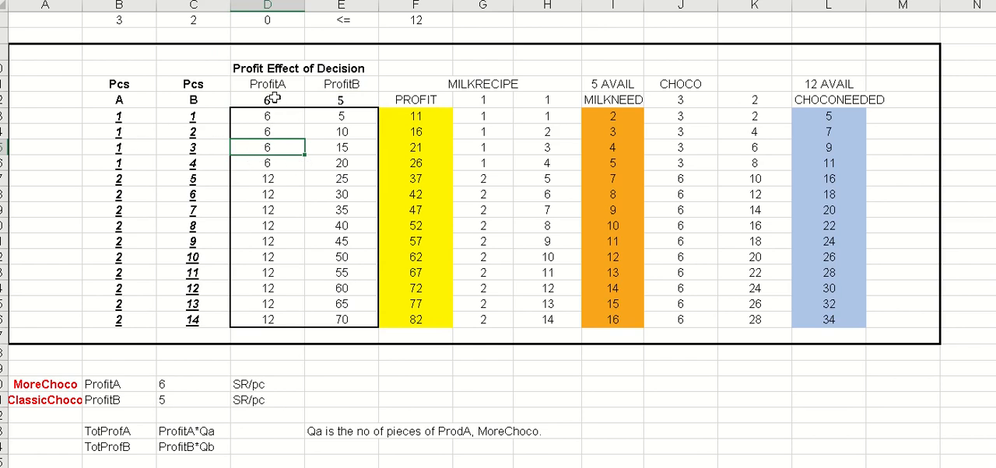
pyautogui.click(349, 148)
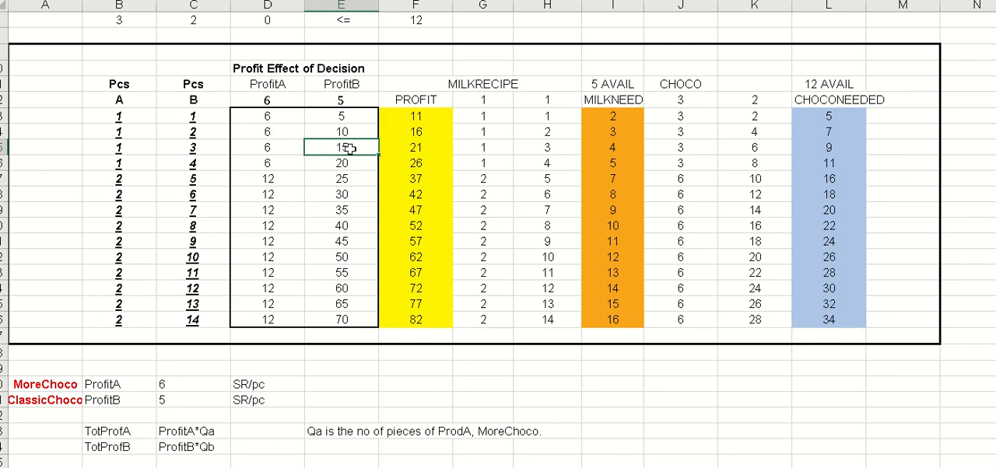
pyautogui.click(415, 151)
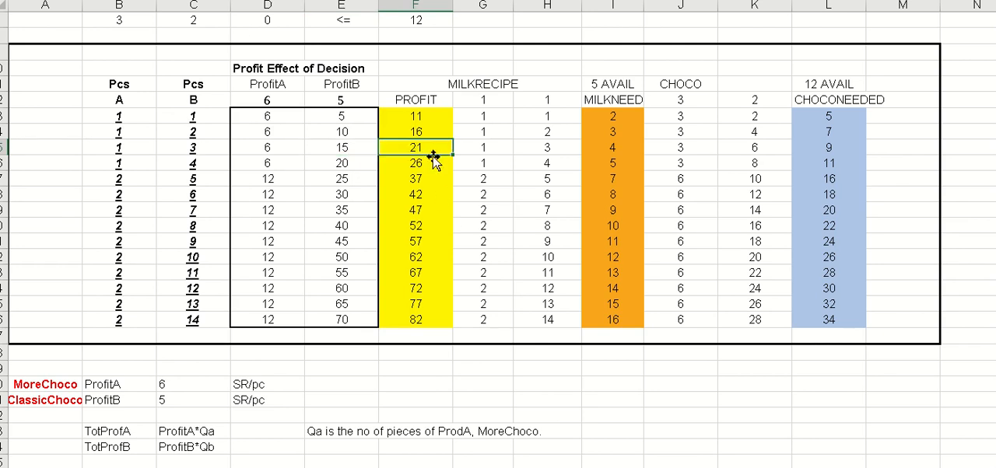
pyautogui.click(274, 151)
pyautogui.click(341, 146)
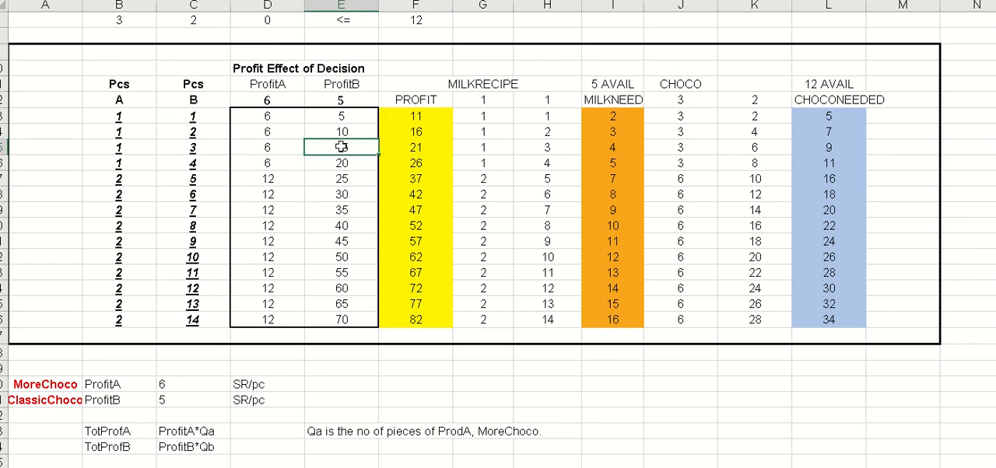
pyautogui.click(414, 152)
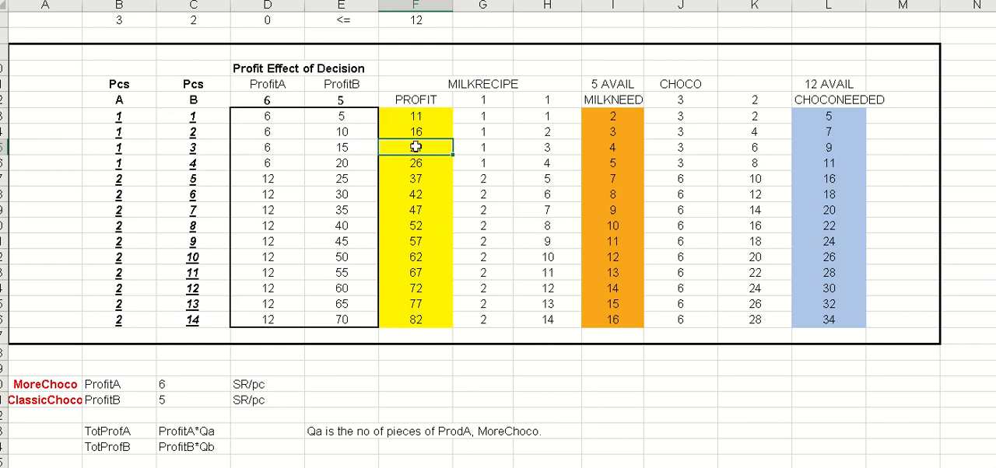
# - Reduce the font size of the MILKRECIPE heading in G11 by one step so it fits its column
pyautogui.click(480, 81)
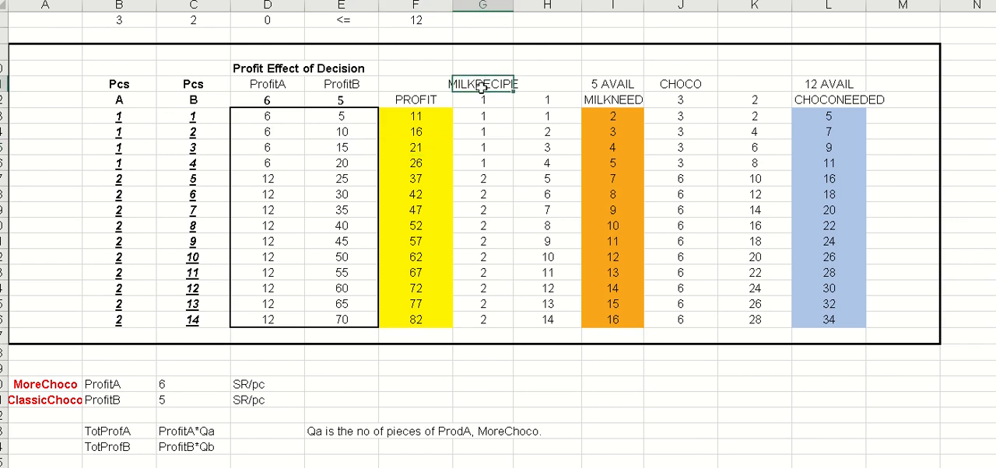
pyautogui.hotkey('alt', 'h')
pyautogui.press('f')
pyautogui.press('k')
pyautogui.hotkey('alt', 'h')
pyautogui.press('f')
pyautogui.press('k')
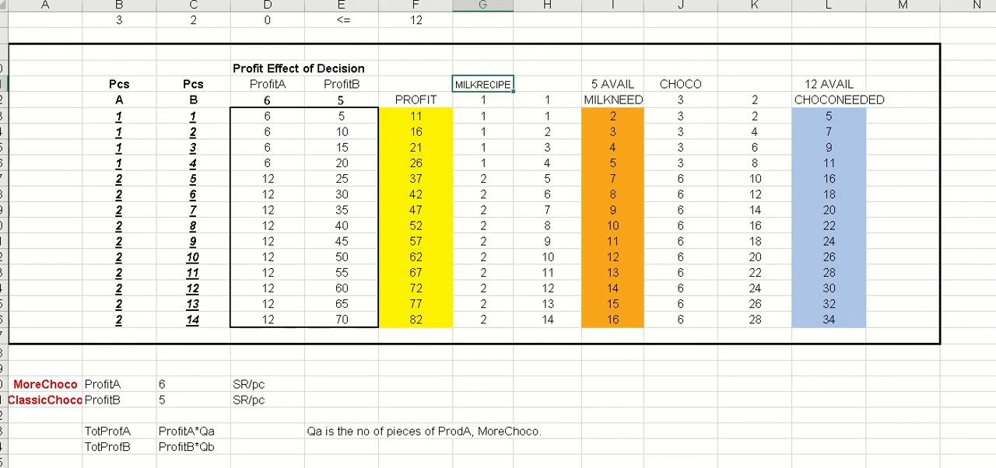
# - Add a left border along the ProdA milk column, cells G10:G26
pyautogui.moveTo(490, 67); pyautogui.dragTo(503, 322)
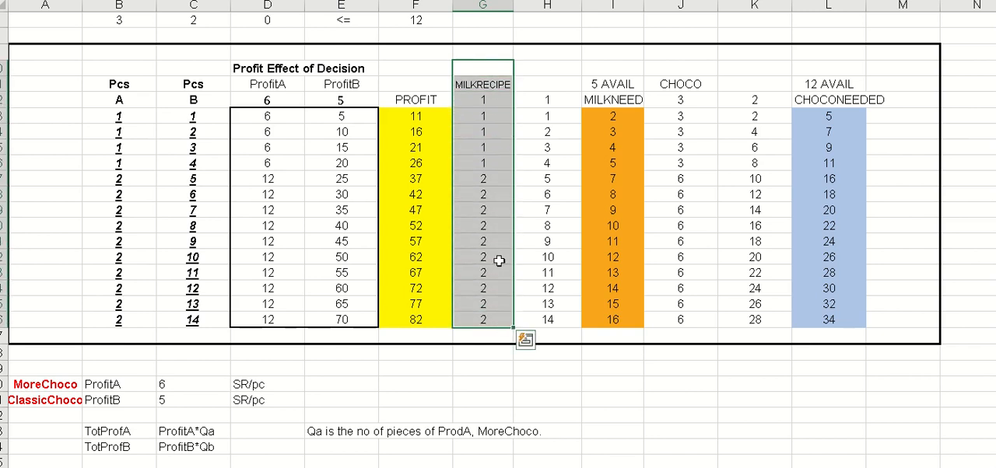
pyautogui.rightClick(495, 238)
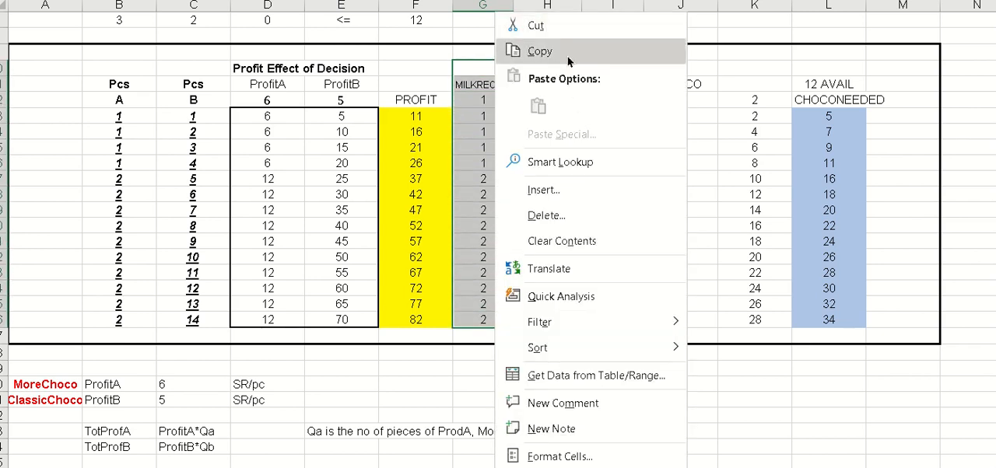
pyautogui.click(613, 1)
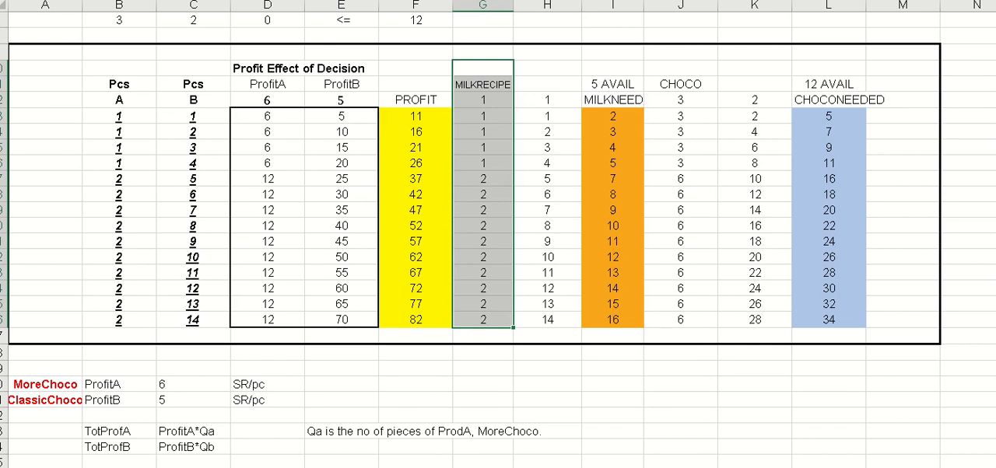
pyautogui.click(643, 1)
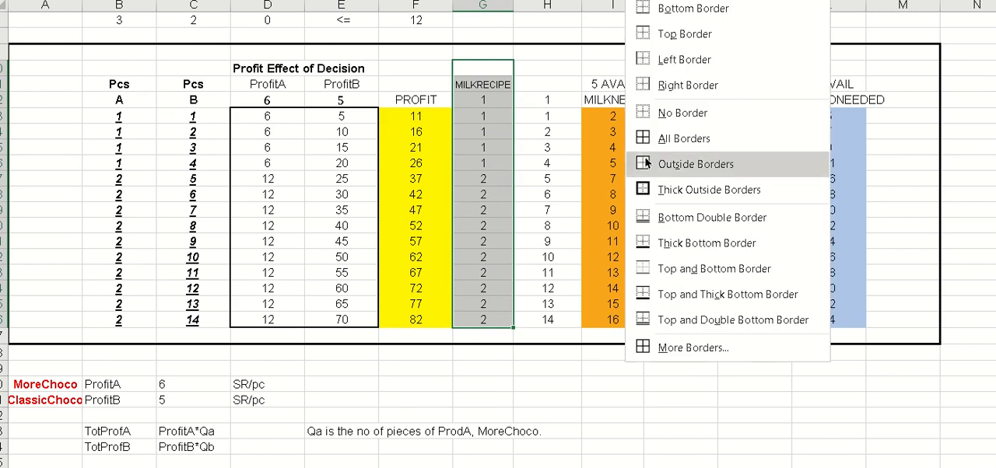
pyautogui.click(677, 62)
pyautogui.click(546, 68)
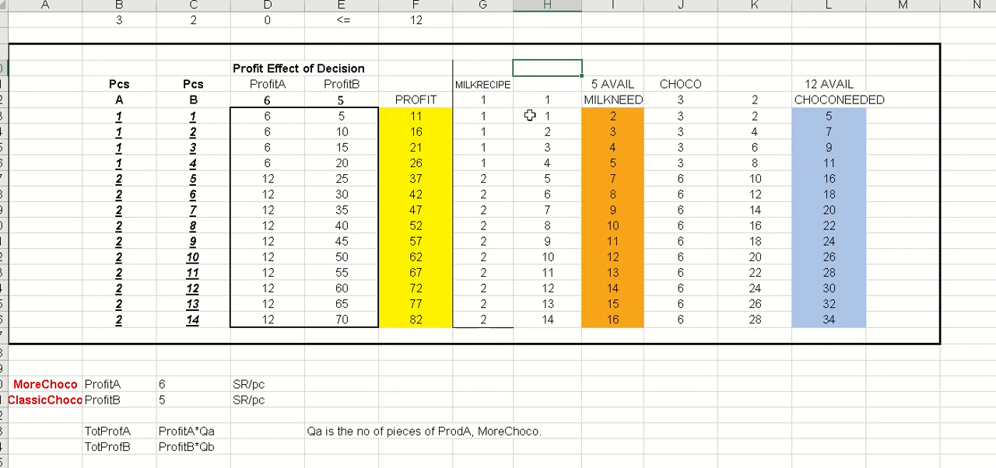
# - Make the unit milk recipe values in G12:H12 bold
pyautogui.click(477, 85)
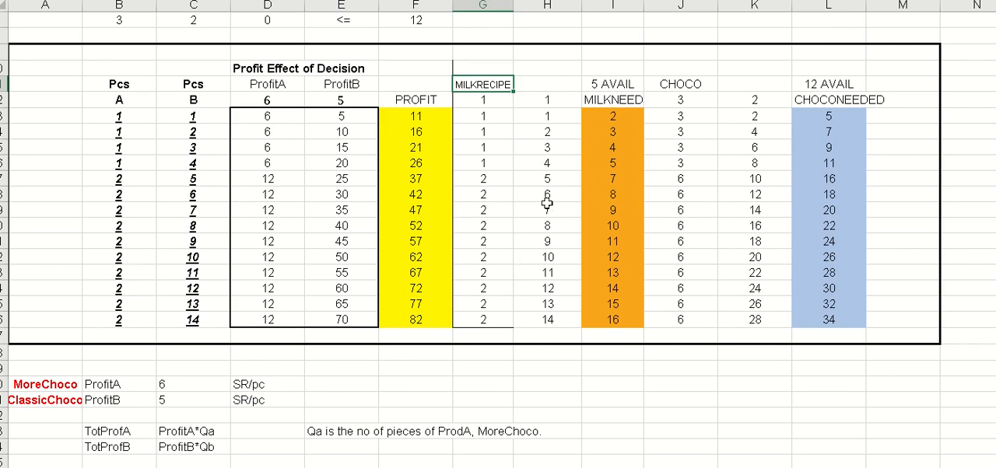
pyautogui.scroll(-1, 548, 204)
pyautogui.scroll(1, 546, 207)
pyautogui.moveTo(483, 99); pyautogui.dragTo(540, 96)
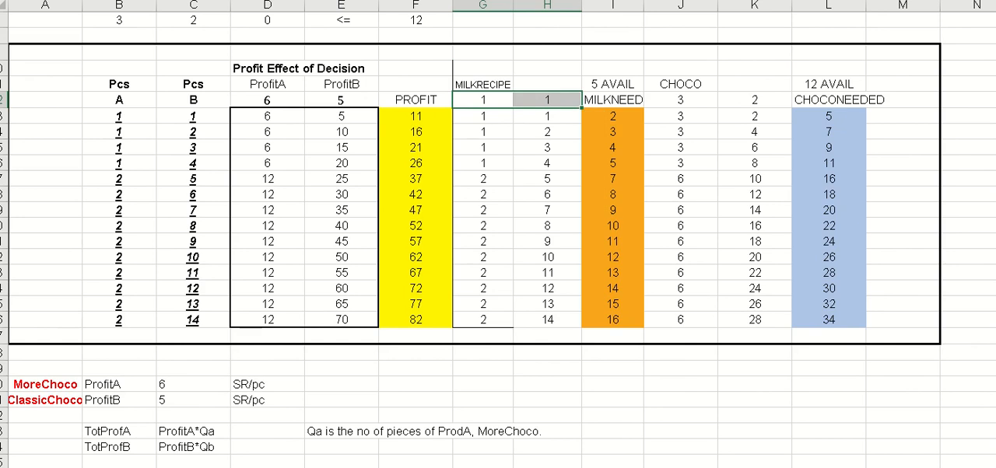
# - Enter the headings ProdA in G10 and ProdB in H10 above the milk recipe columns
pyautogui.click(495, 70)
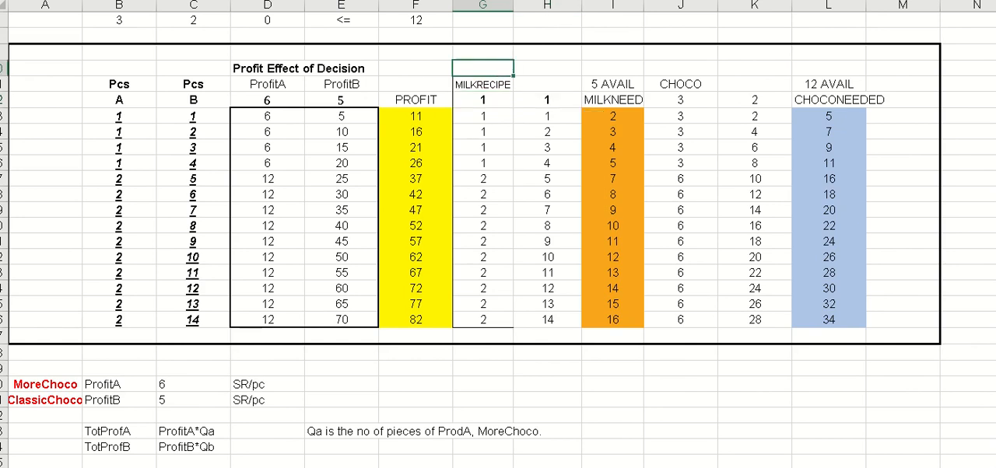
pyautogui.write('ProdA')
pyautogui.press('Tab')
pyautogui.write('ProdB')
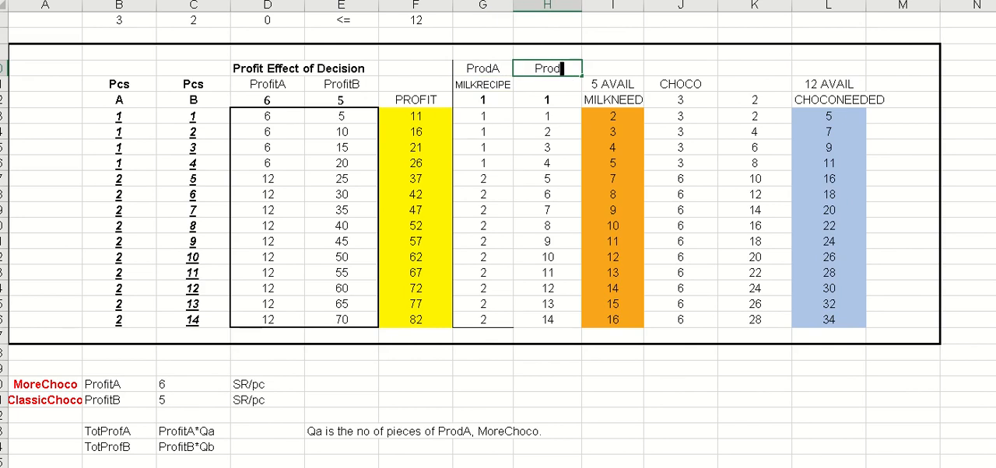
pyautogui.press('Down')
pyautogui.press('Down')
pyautogui.press('Down')
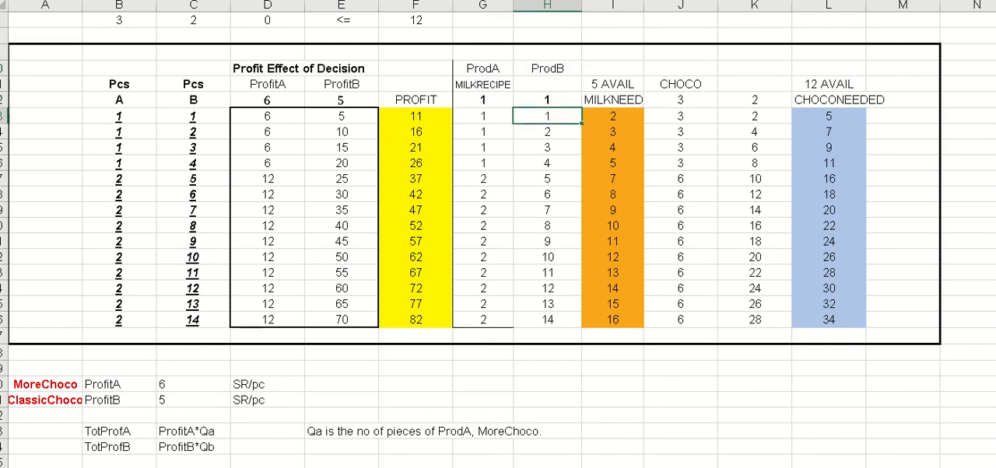
# - Change the CHOCO heading in J11 to ChocReqd and make the unit chocolate values in J12:K12 bold
pyautogui.press('Left')
pyautogui.press('Right')
pyautogui.press('Up')
pyautogui.press('Right')
pyautogui.press('Right')
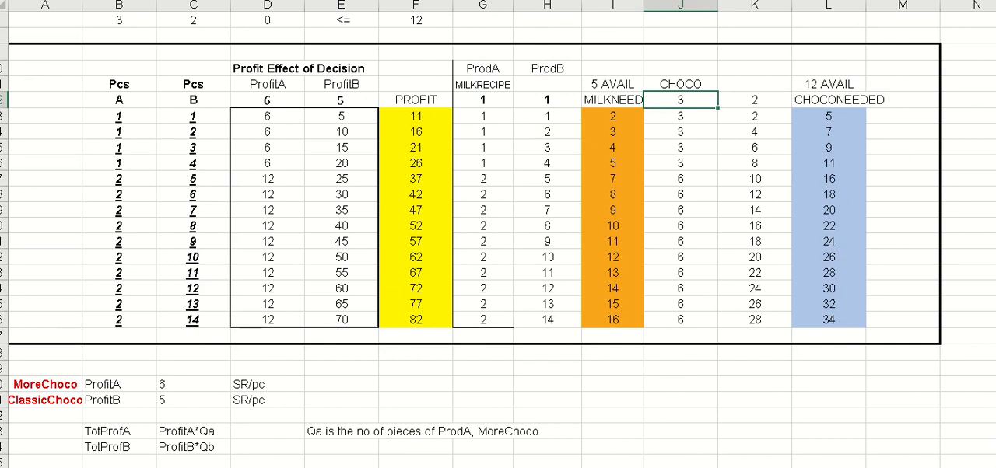
pyautogui.press('Up')
pyautogui.write('Choc')
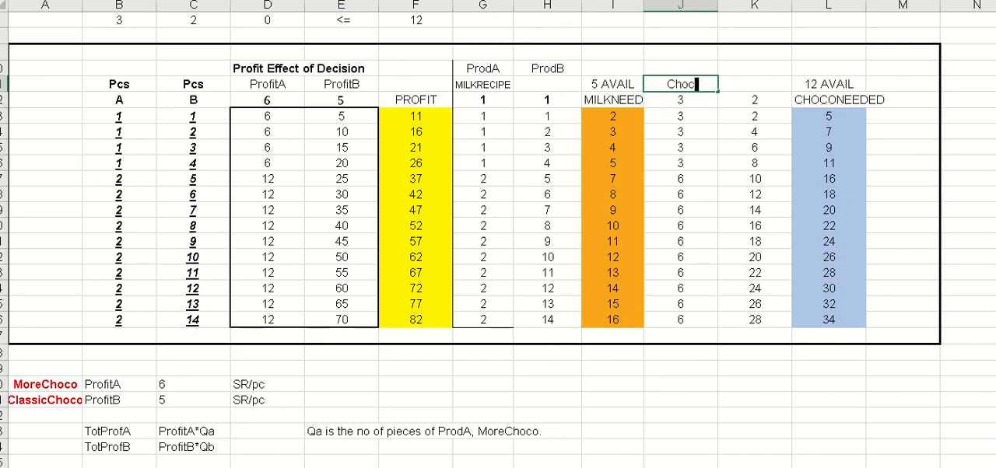
pyautogui.write('Reqd')
pyautogui.press('Return')
pyautogui.hotkey('shift', 'Right')
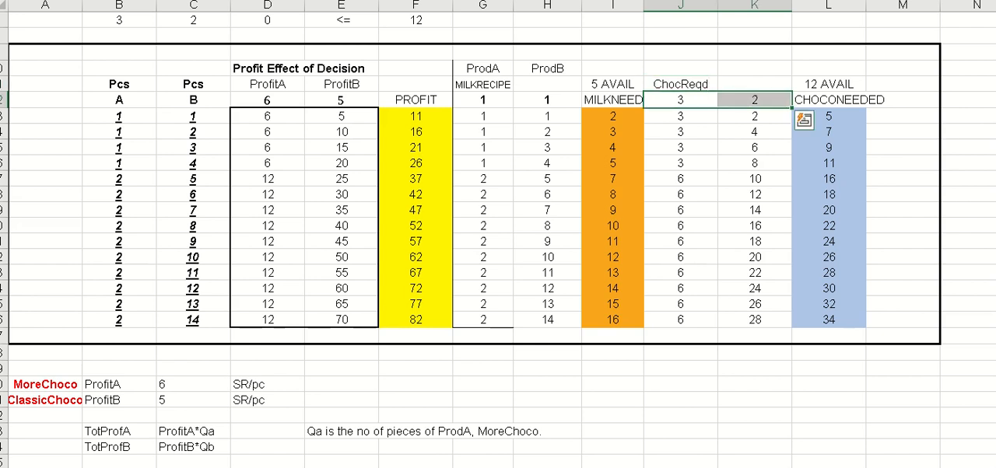
# - Change the milk recipe heading in G11 to MilkReqd
pyautogui.press('Left')
pyautogui.press('Left')
pyautogui.press('Left')
pyautogui.press('Up')
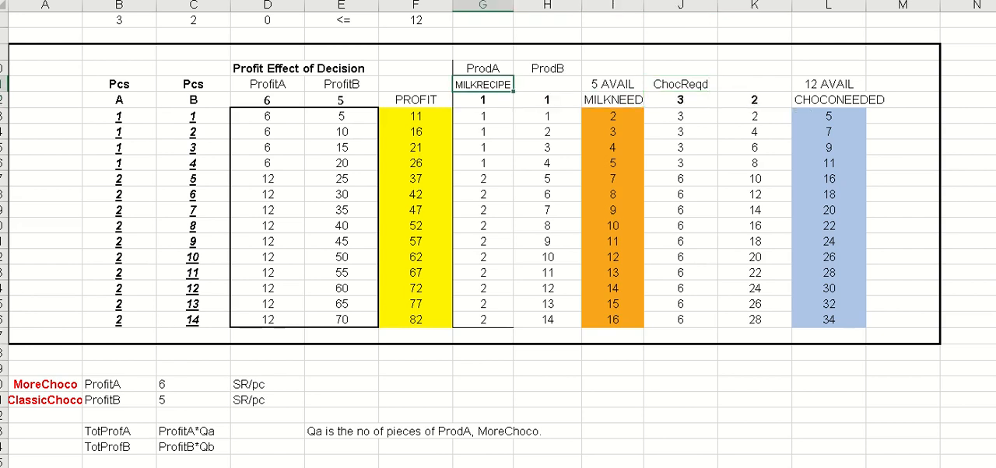
pyautogui.write('MilkR')
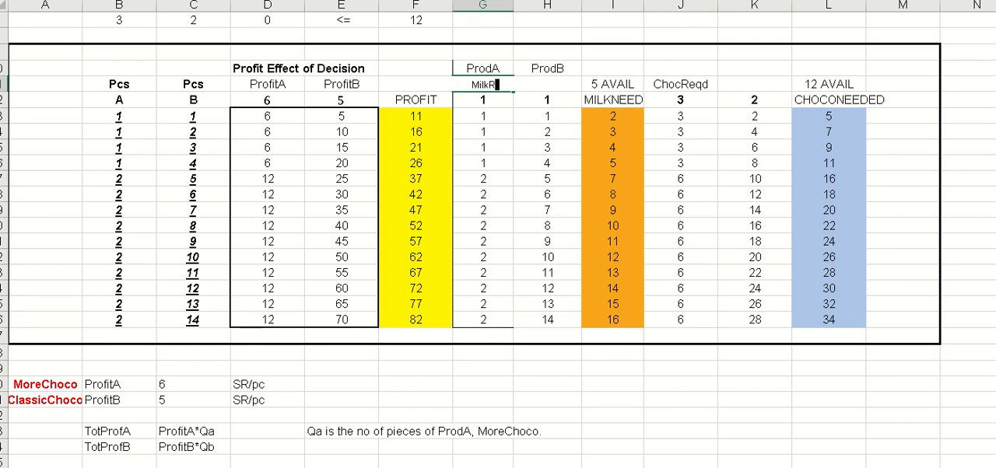
pyautogui.write('eqd')
pyautogui.hotkey('ctrl', 'Return')
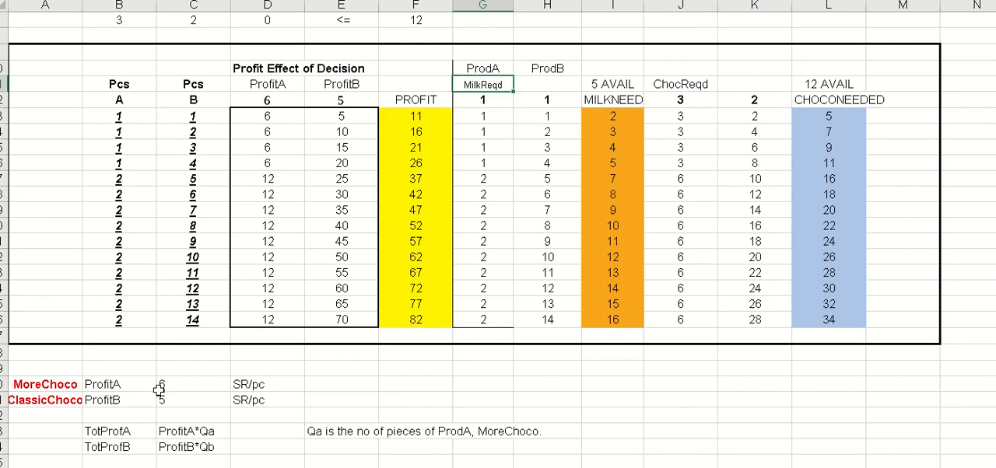
# - Copy the formatting of the MilkReqd heading in G11 onto the ChocReqd heading in J11
pyautogui.hotkey('ctrl', 'c')
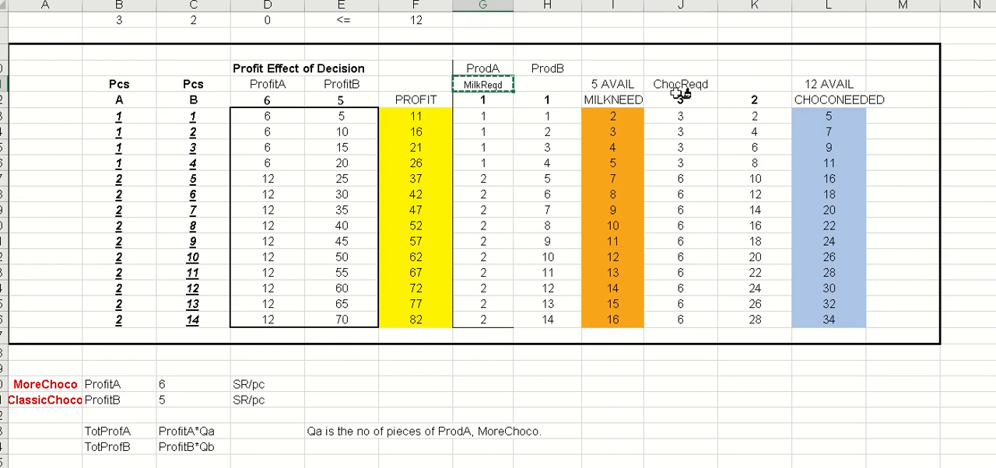
pyautogui.click(673, 81)
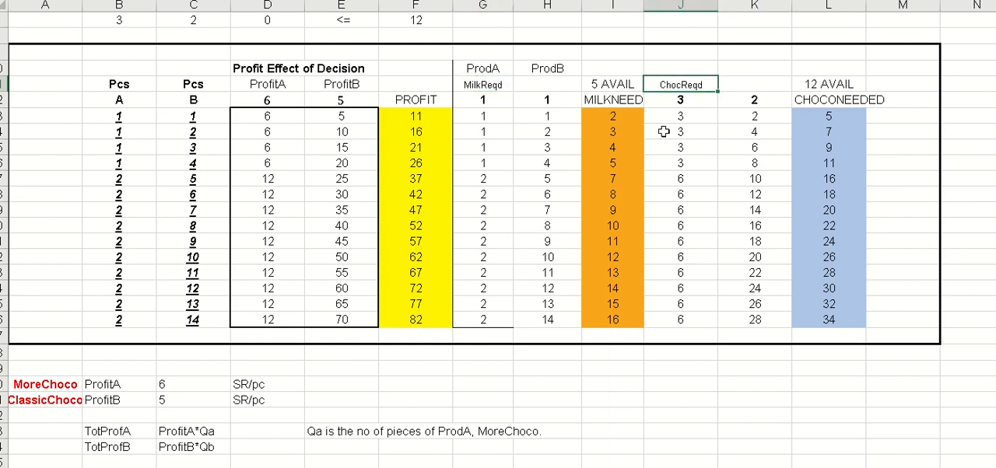
pyautogui.click(690, 194)
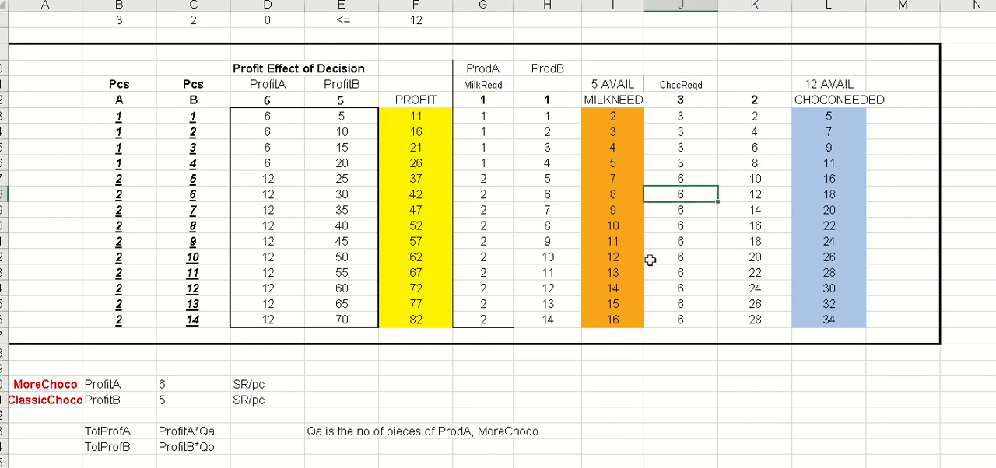
# - Examine how the third trial row's A and B quantities lead to each product's milk use and the total milk needed
pyautogui.click(613, 119)
pyautogui.click(617, 148)
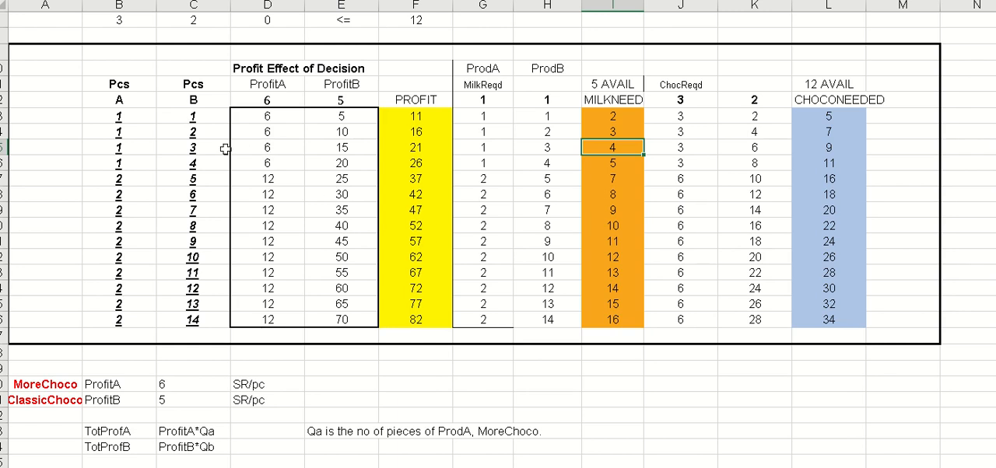
pyautogui.click(136, 148)
pyautogui.click(193, 147)
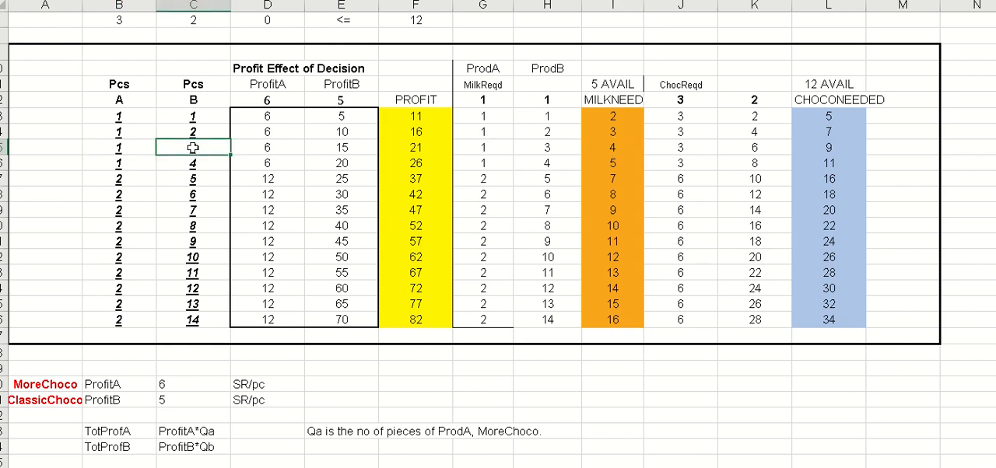
pyautogui.click(474, 167)
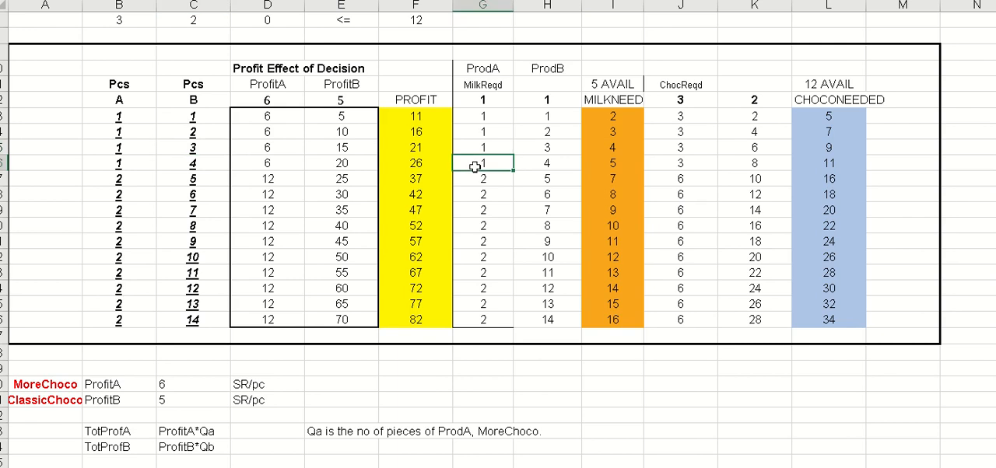
pyautogui.click(115, 146)
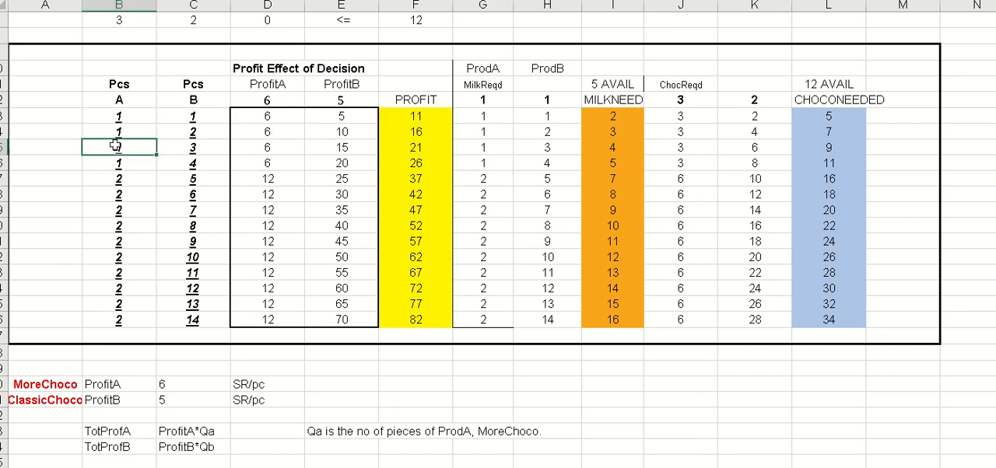
pyautogui.click(185, 148)
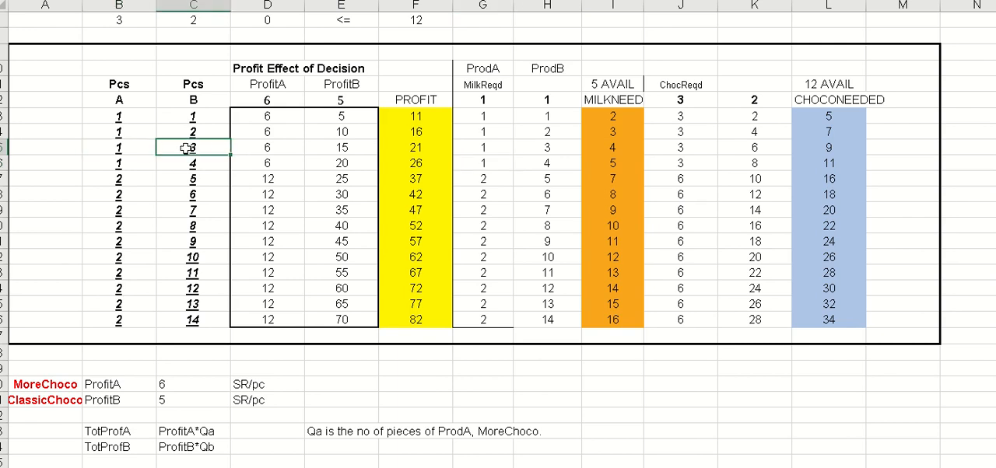
pyautogui.click(474, 148)
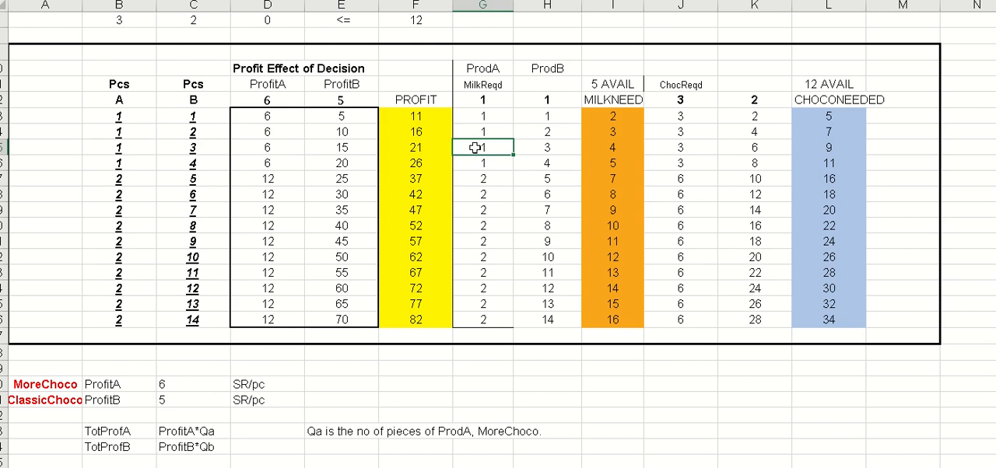
pyautogui.click(543, 154)
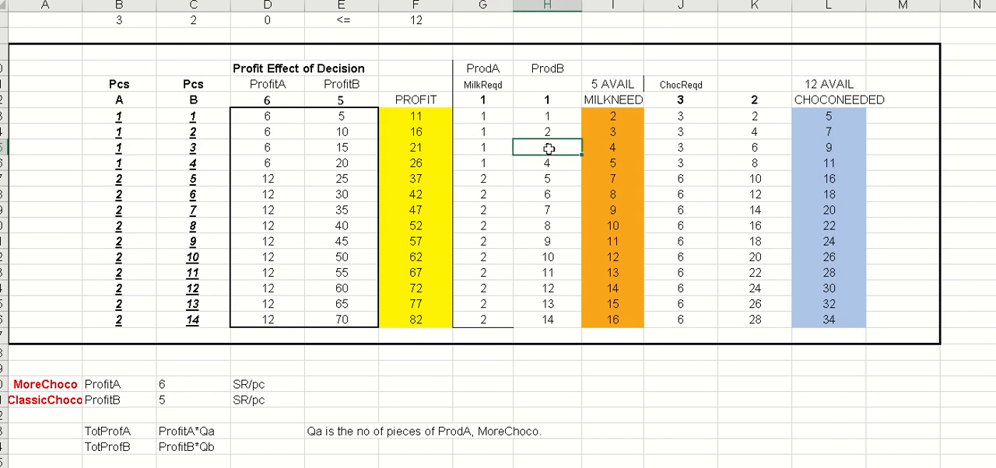
pyautogui.click(609, 153)
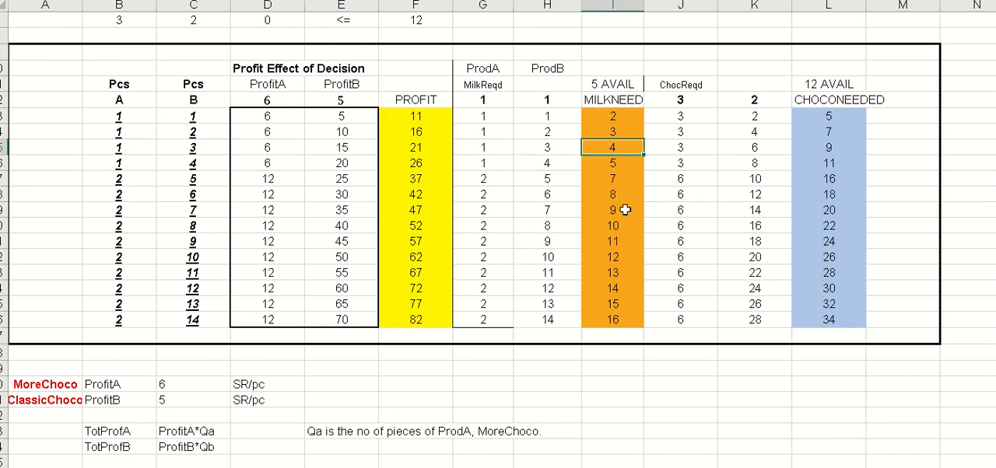
# - Make the milk needed values in I13:I26 bold
pyautogui.moveTo(611, 117); pyautogui.dragTo(614, 317)
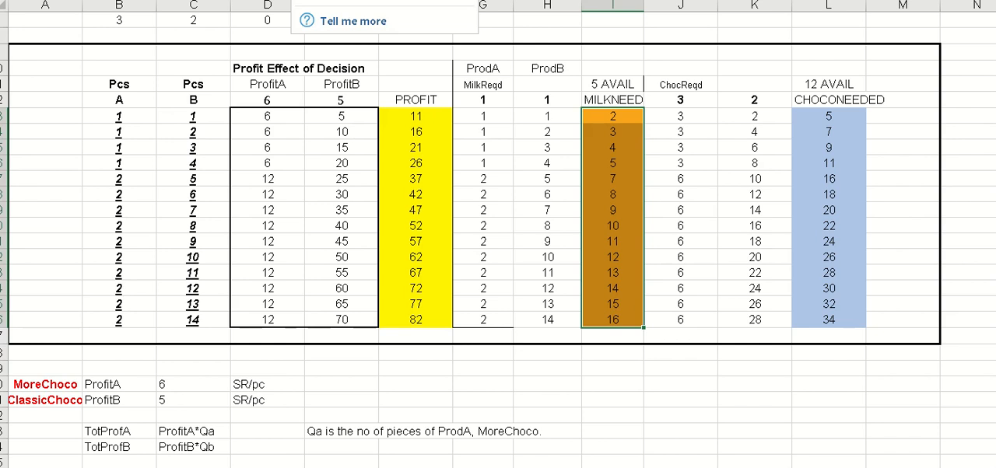
pyautogui.hotkey('ctrl', 'b')
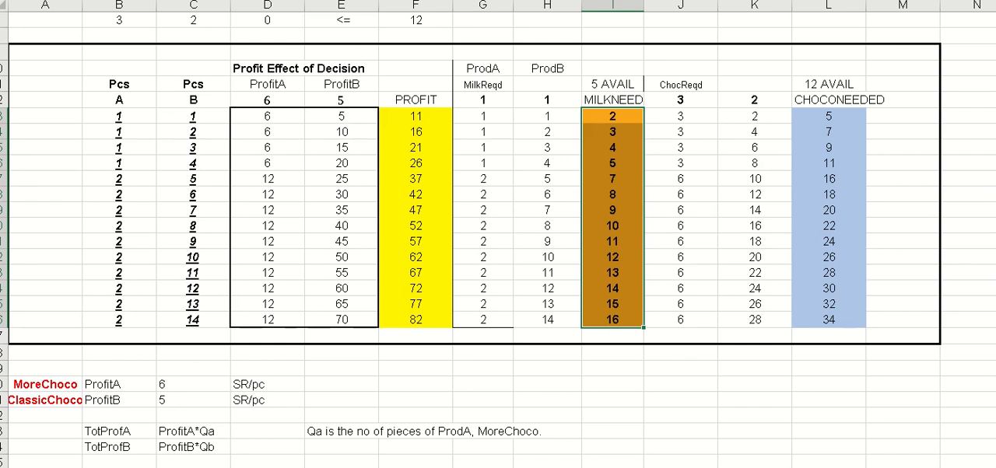
pyautogui.click(697, 56)
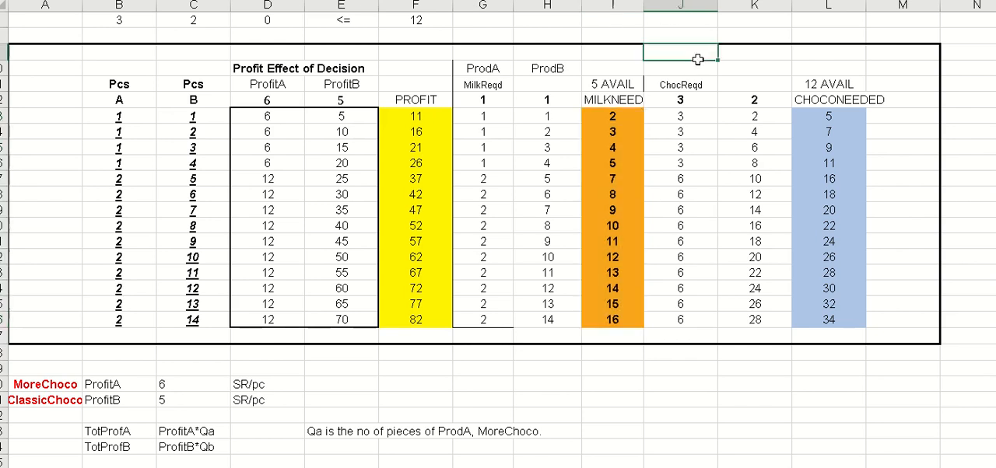
# - Examine how the third trial row's A and B quantities lead to the chocolate amounts and total in J15:L15
pyautogui.click(102, 148)
pyautogui.click(189, 147)
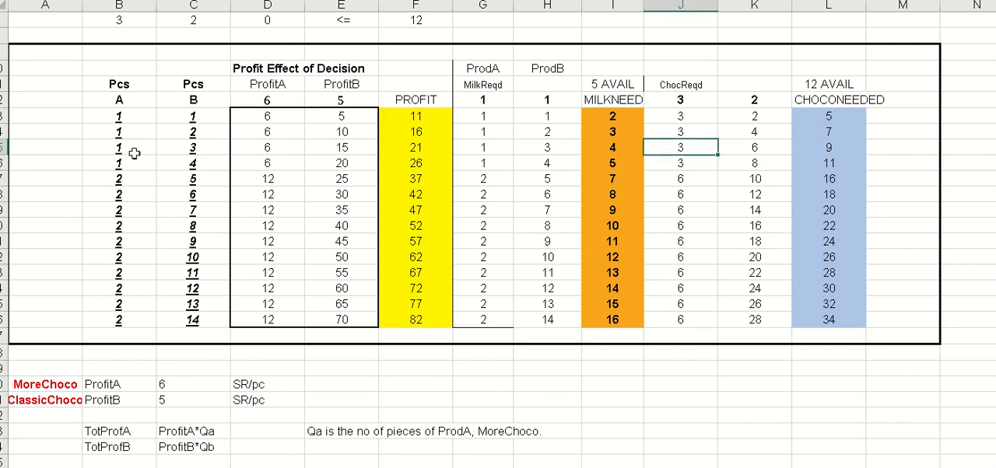
pyautogui.click(765, 150)
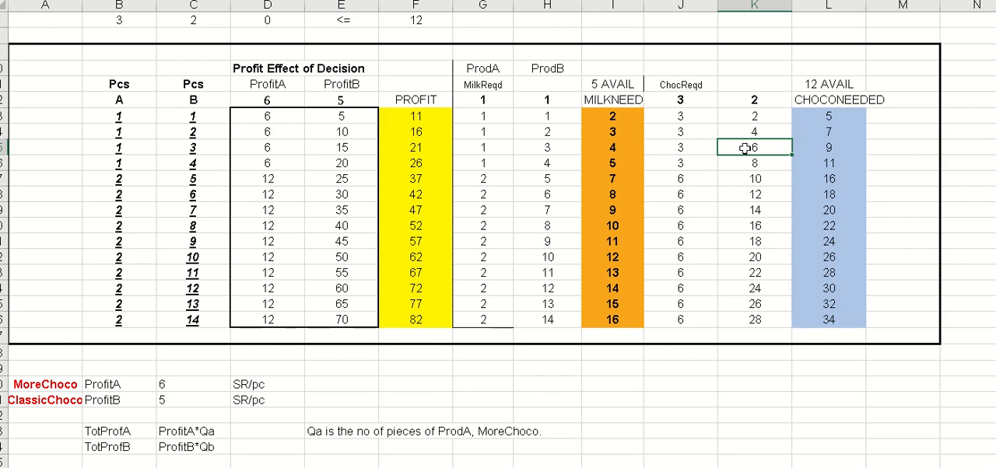
pyautogui.click(836, 152)
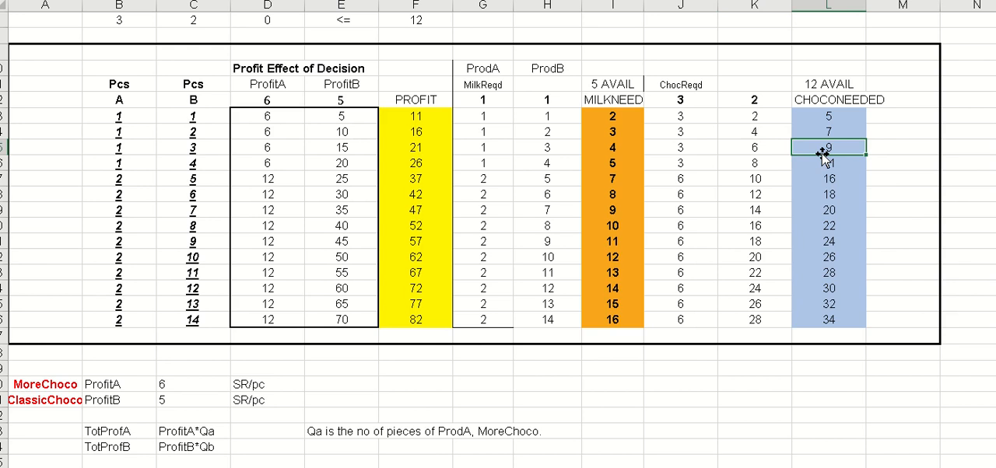
# - Make the milk availability heading in I11 bold and change its text to 5 kg AVAIL
pyautogui.click(616, 83)
pyautogui.hotkey('ctrl', 'b')
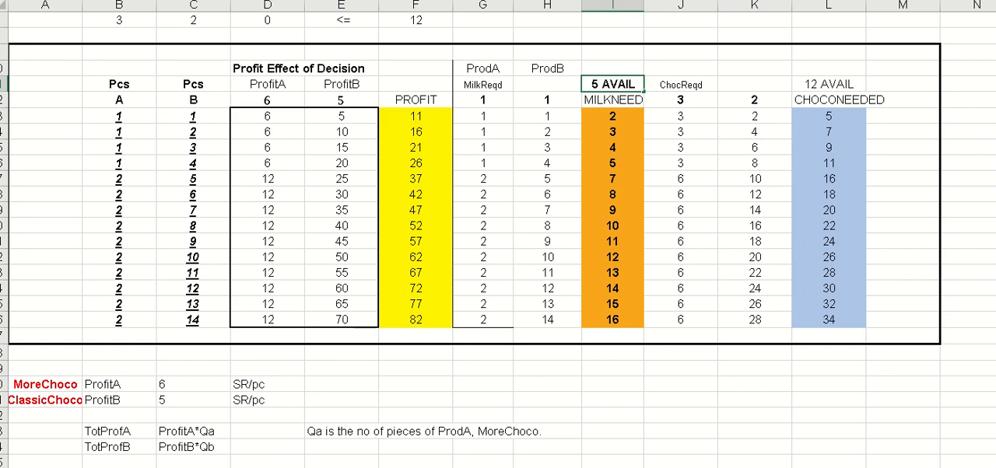
pyautogui.write('kg')
pyautogui.press('BackSpace')
pyautogui.press('BackSpace')
pyautogui.press('BackSpace')
pyautogui.press('BackSpace')
pyautogui.write('5 kg')
pyautogui.press('Return')
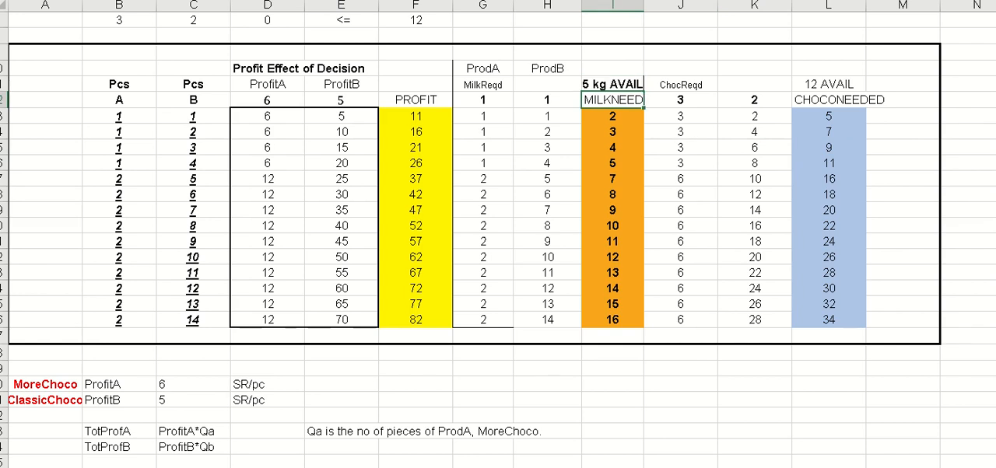
# - Change the chocolate availability heading in L11 to 12 kg AVAIL
pyautogui.press('Up')
pyautogui.press('Right')
pyautogui.press('Right')
pyautogui.press('Right')
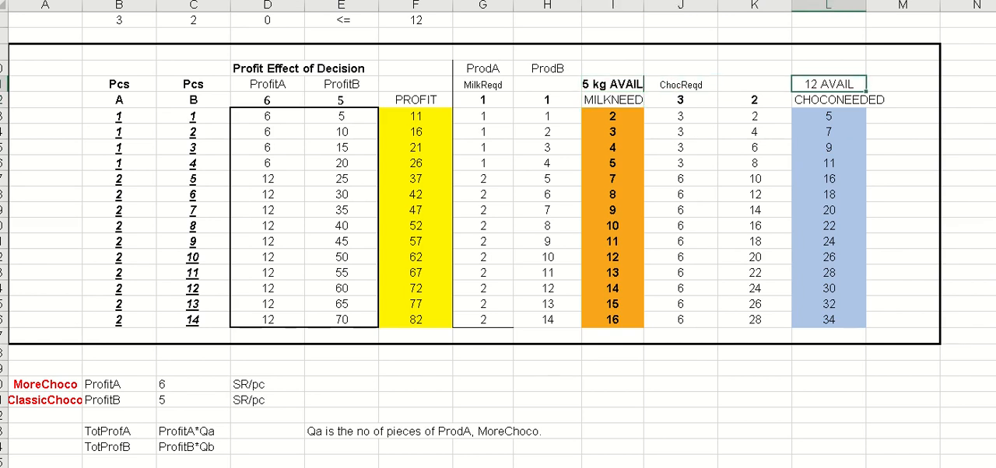
pyautogui.click(226, 0)
pyautogui.write('kg')
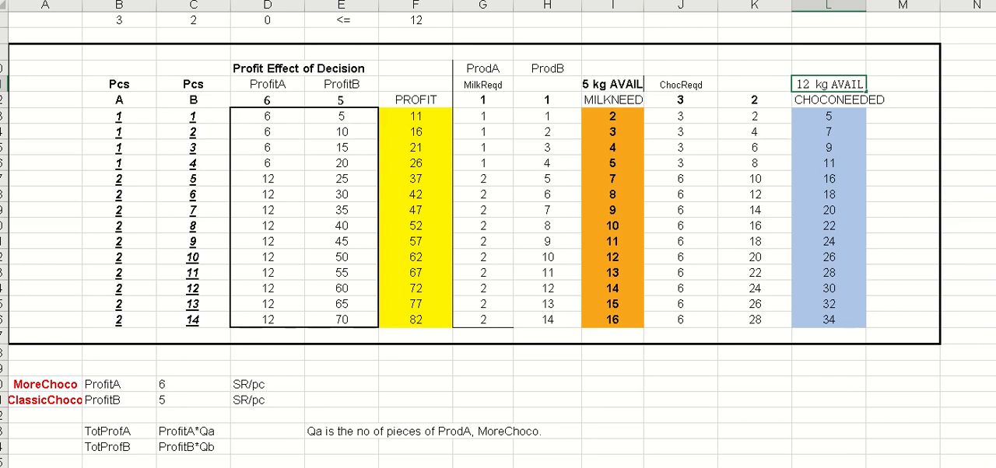
pyautogui.press('Return')
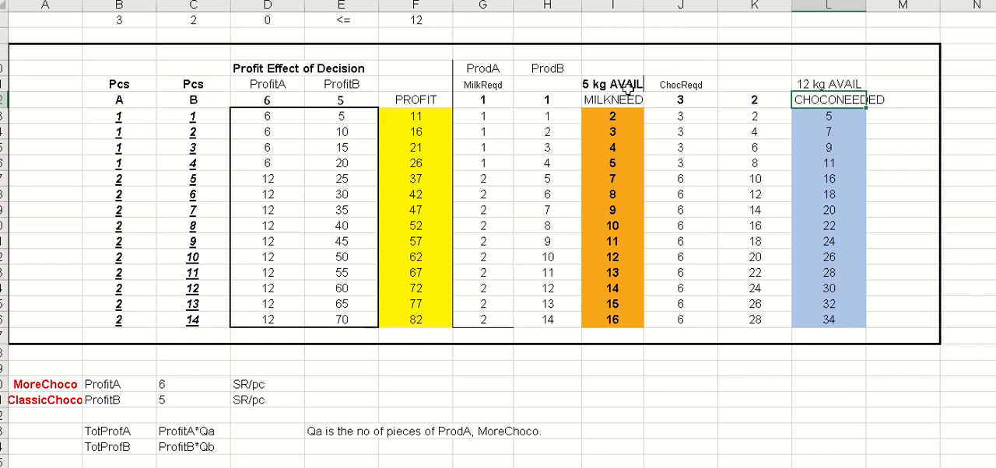
# - Italicize and underline the milk needed values in I17:I26 that exceed the 5 kg available
pyautogui.click(615, 180)
pyautogui.moveTo(615, 180); pyautogui.dragTo(622, 314)
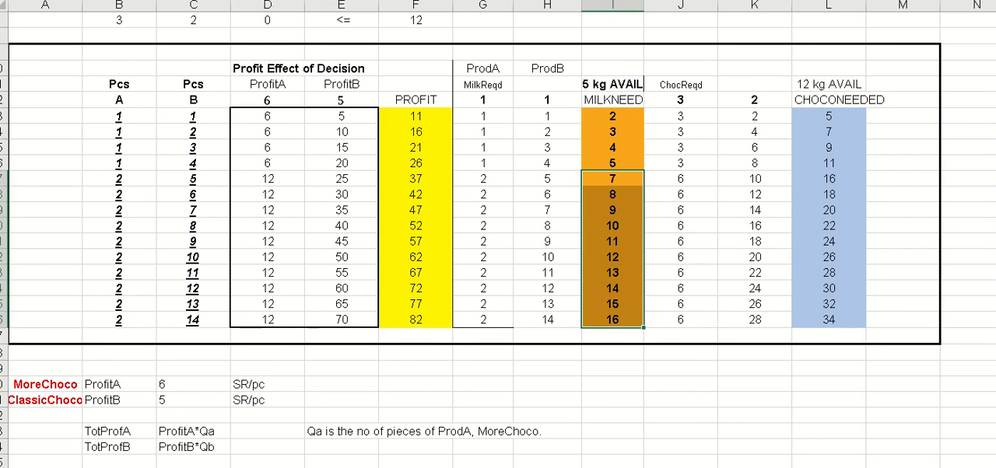
pyautogui.hotkey('ctrl', 'i')
pyautogui.hotkey('ctrl', 'u')
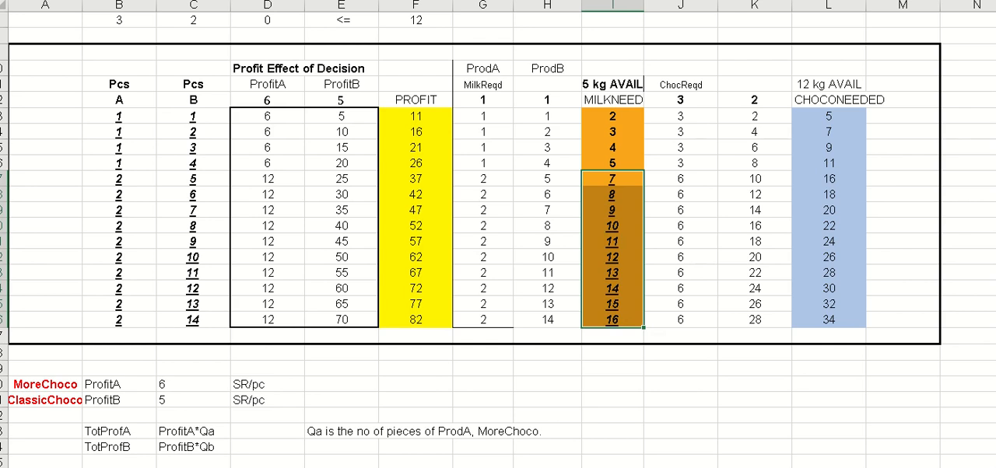
pyautogui.click(967, 310)
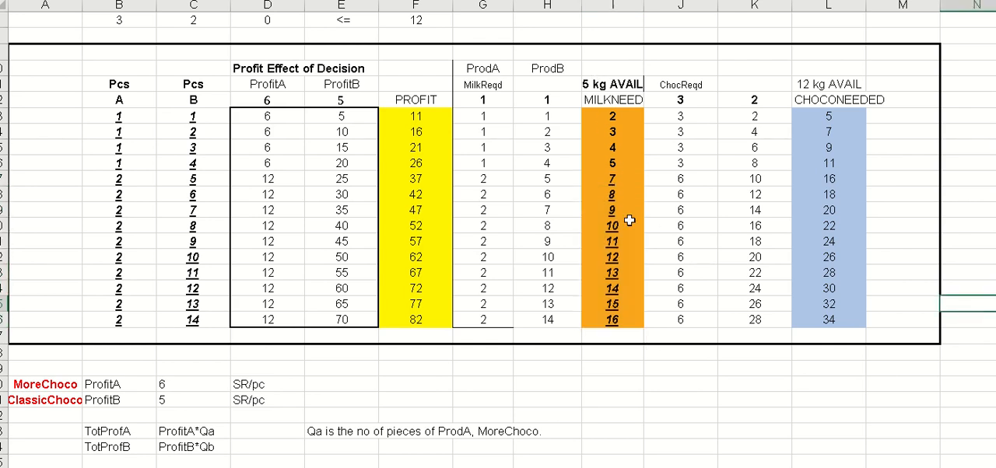
# - Italicize and underline the chocolate needed values in L17:L26 that exceed the 12 kg available
pyautogui.moveTo(827, 116); pyautogui.dragTo(838, 238)
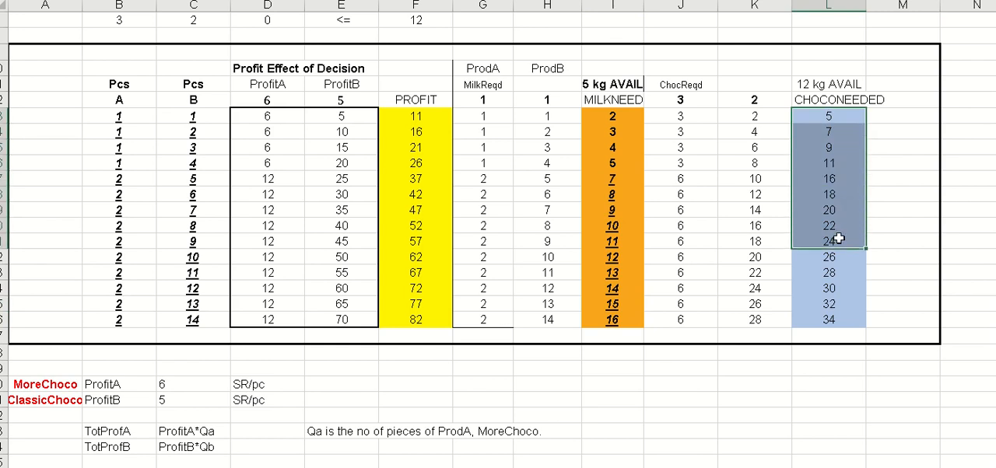
pyautogui.click(891, 180)
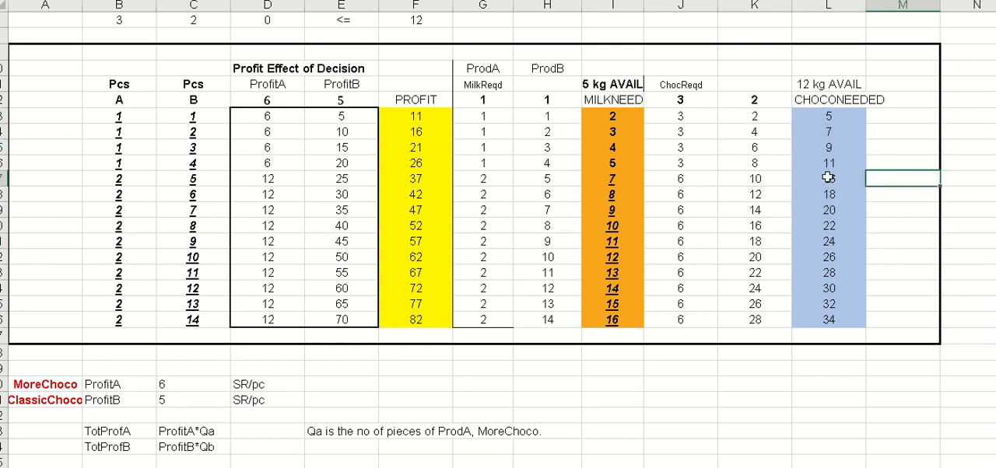
pyautogui.moveTo(828, 178); pyautogui.dragTo(828, 319)
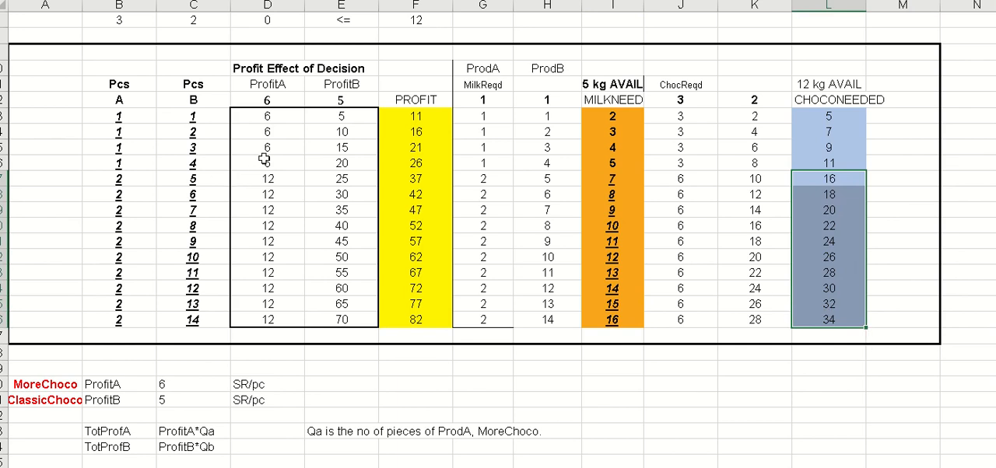
pyautogui.hotkey('ctrl', 'i')
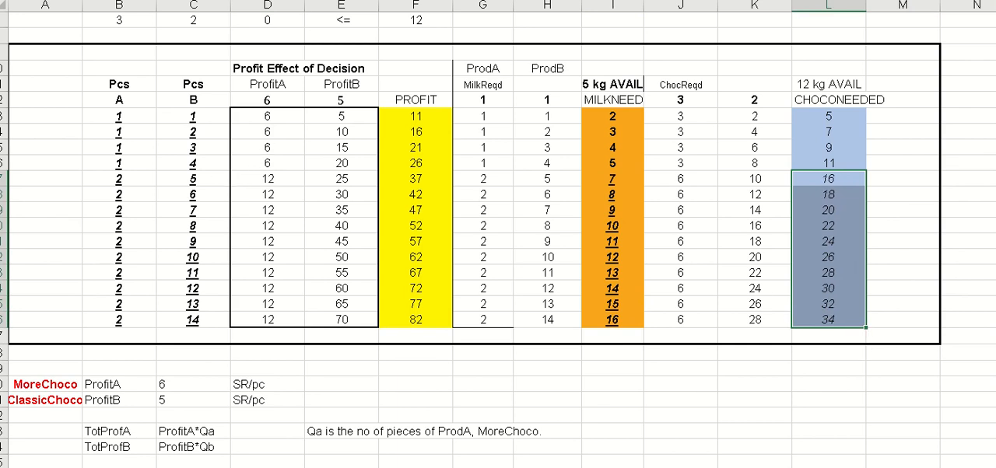
pyautogui.hotkey('ctrl', 'u')
pyautogui.click(898, 150)
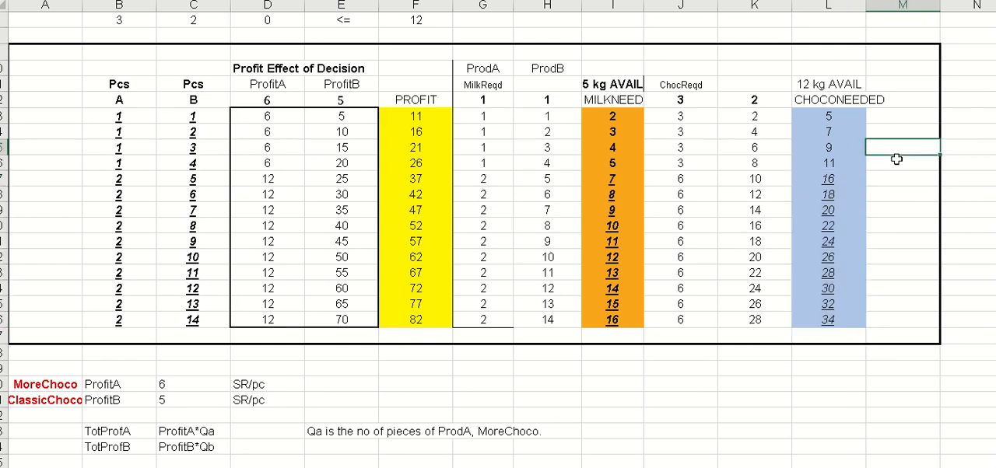
# - Set the four feasible trial rows, B13:L16, in a different decorative font
pyautogui.click(846, 165)
pyautogui.moveTo(846, 166); pyautogui.dragTo(124, 128)
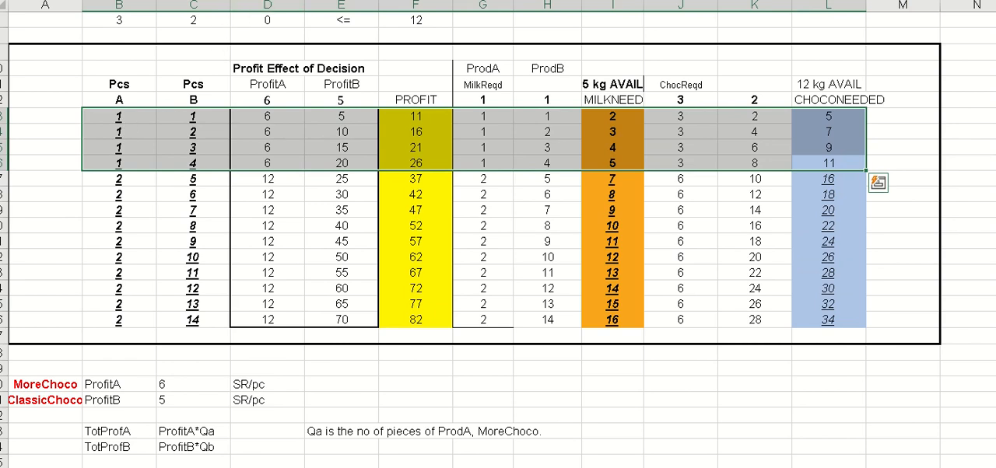
pyautogui.click(235, 0)
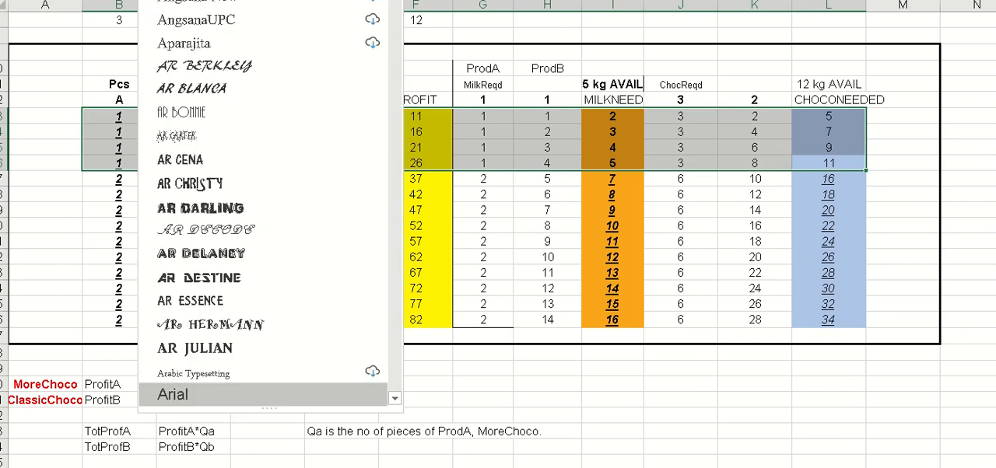
pyautogui.click(187, 1)
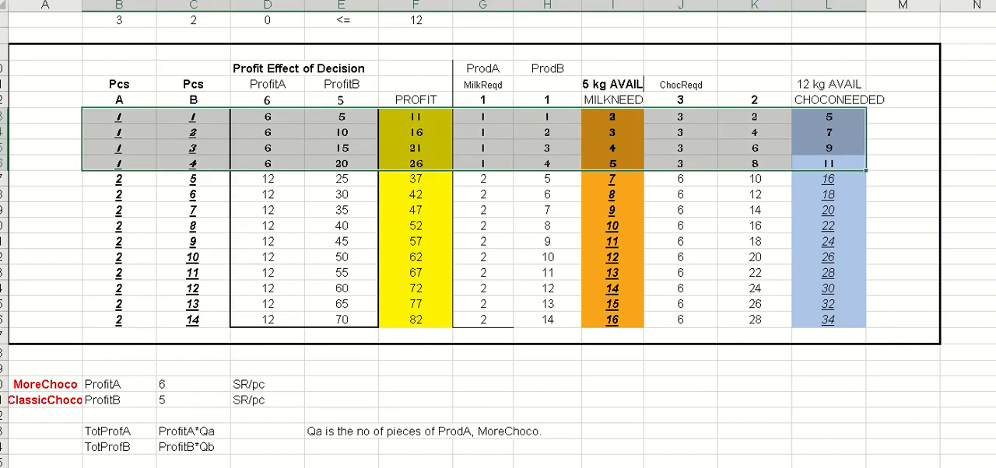
pyautogui.click(924, 163)
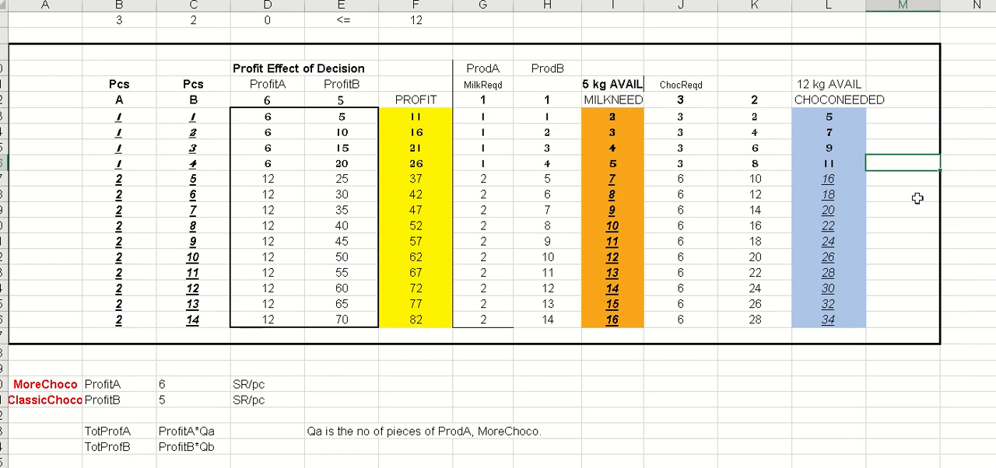
# - Check the fourth trial row's profit, milk and chocolate needs, and put a thick outside border around its profit in F16
pyautogui.click(410, 164)
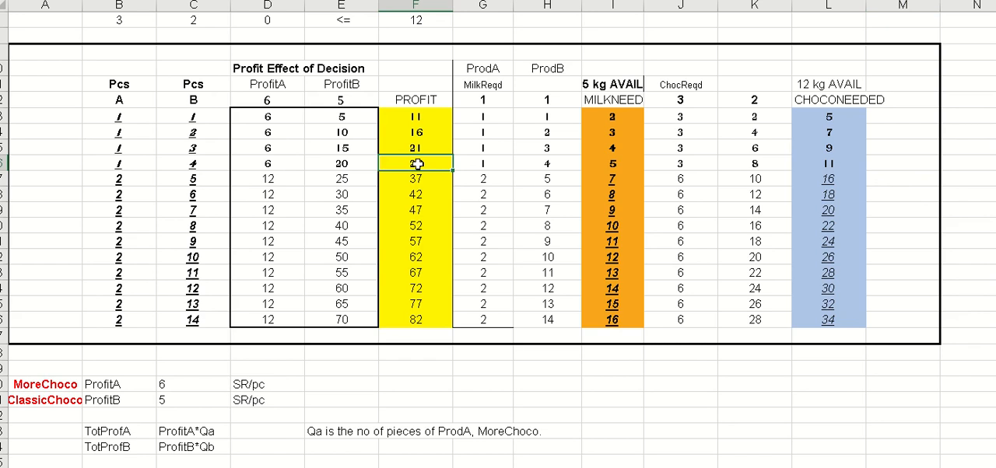
pyautogui.click(606, 161)
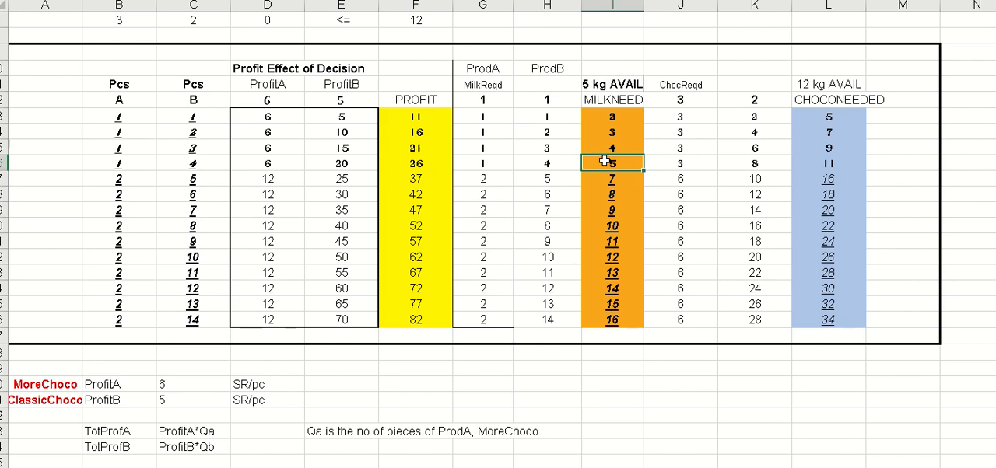
pyautogui.click(851, 166)
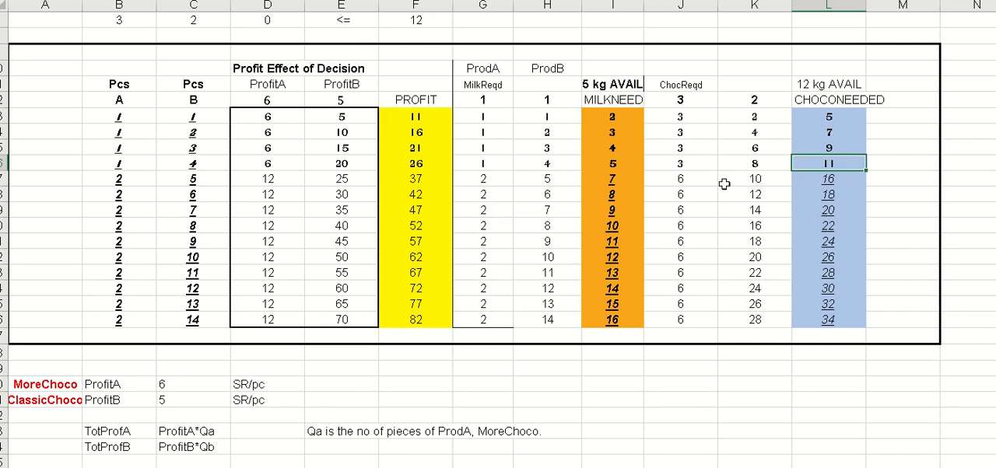
pyautogui.click(418, 165)
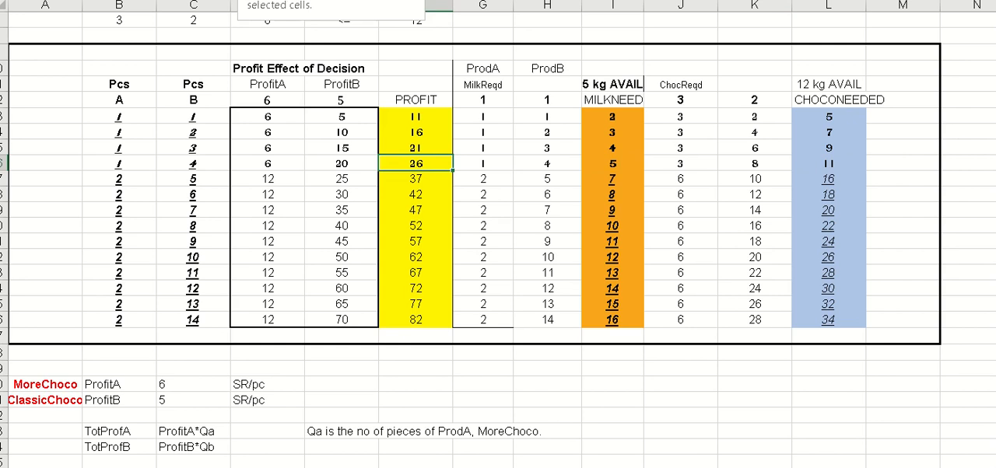
pyautogui.click(240, 0)
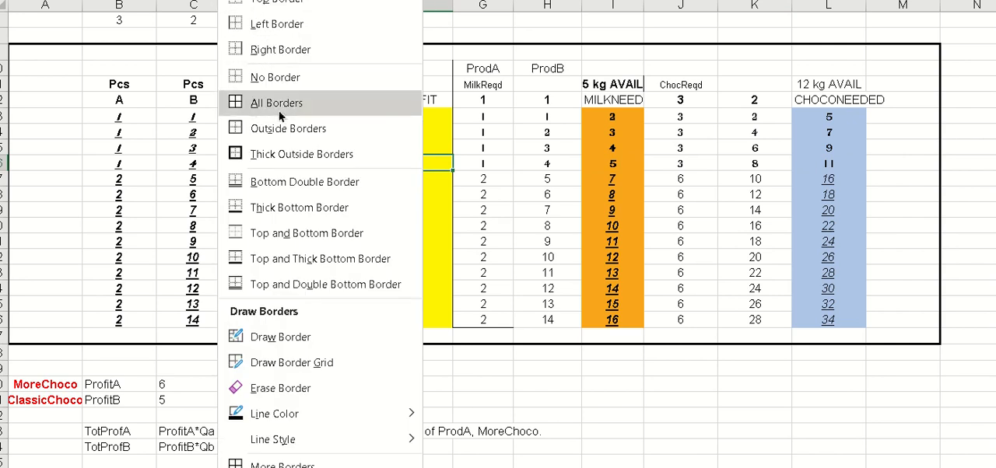
pyautogui.click(302, 154)
pyautogui.click(994, 196)
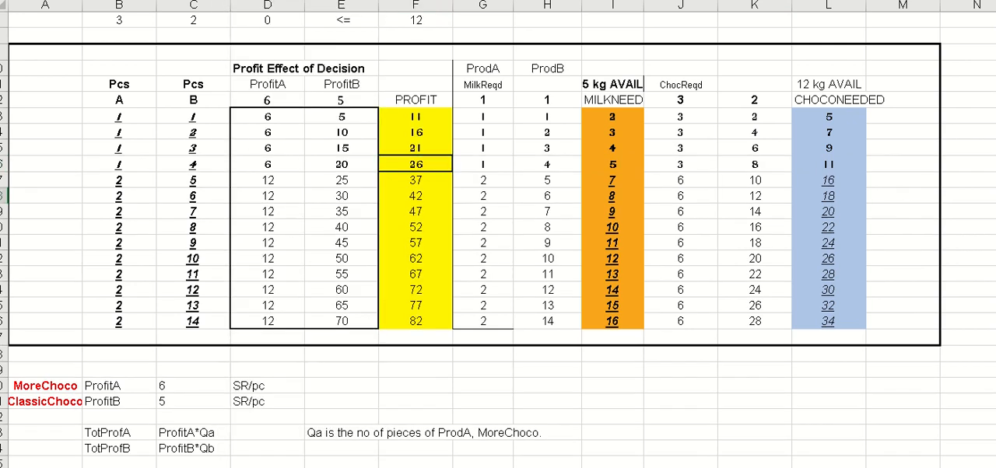
# - Put a thick outside border around A16:C16 to mark the best trial row's A and B quantities
pyautogui.click(64, 163)
pyautogui.moveTo(64, 163); pyautogui.dragTo(187, 163)
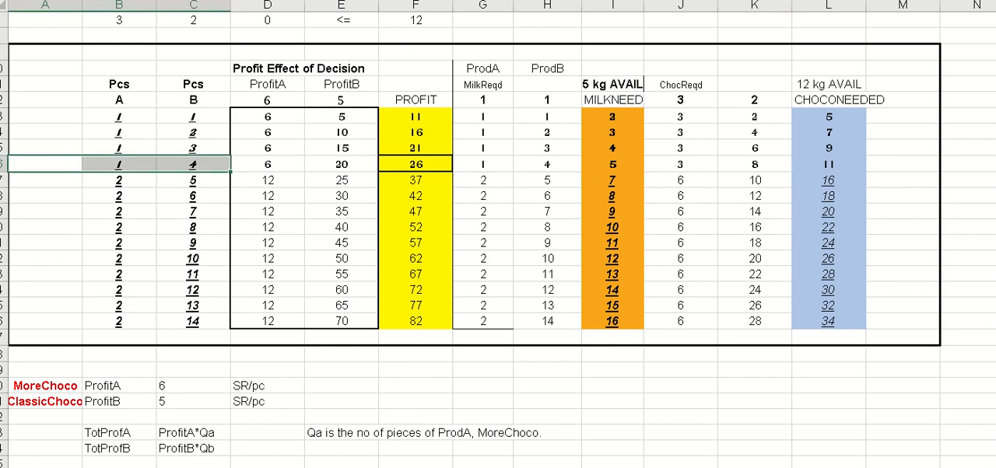
pyautogui.click(995, 147)
pyautogui.scroll(2, 662, 244)
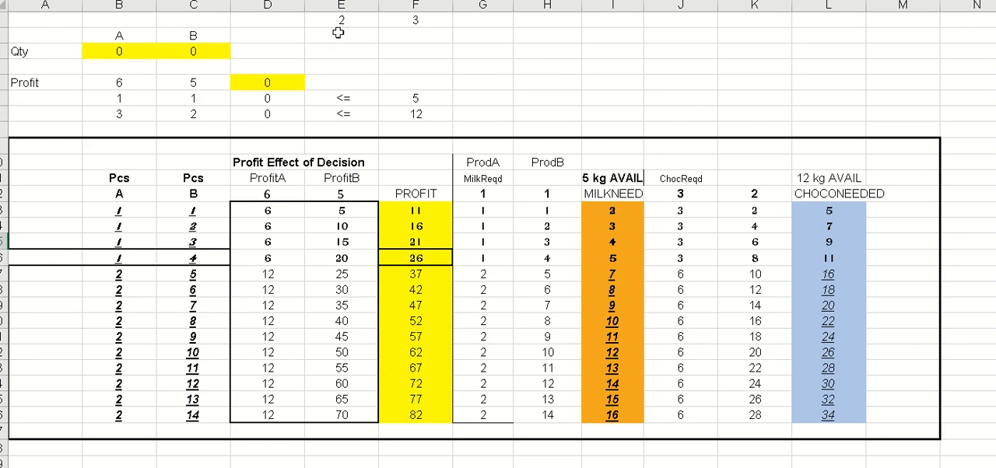
# - Enter the optimal quantities 2 for A and 3 for B in the Qty row and check the model's profit
pyautogui.click(339, 22)
pyautogui.write('2')
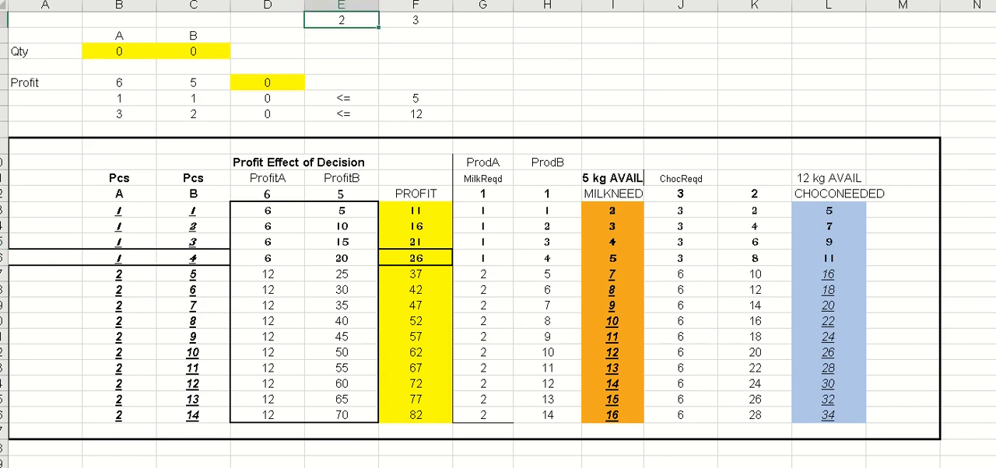
pyautogui.press('Left')
pyautogui.press('Left')
pyautogui.press('Left')
pyautogui.press('Down')
pyautogui.press('Down')
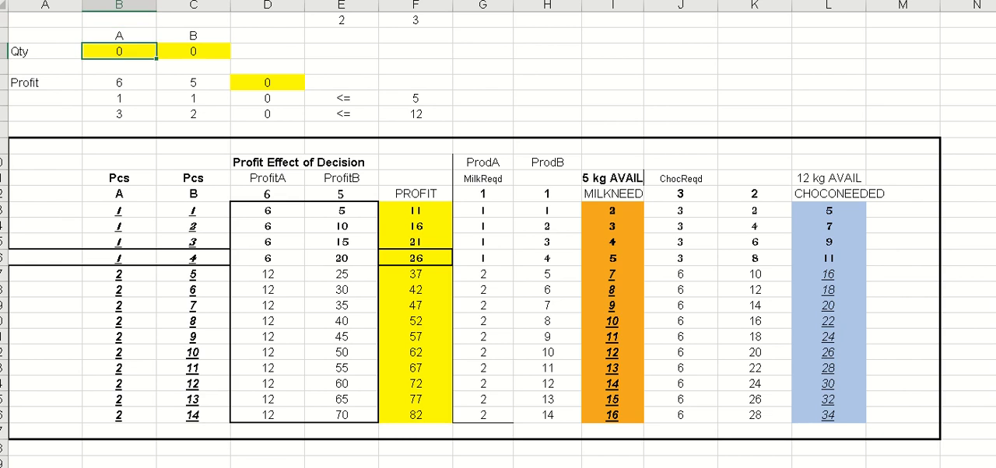
pyautogui.write('2')
pyautogui.press('Tab')
pyautogui.write('3')
pyautogui.press('Tab')
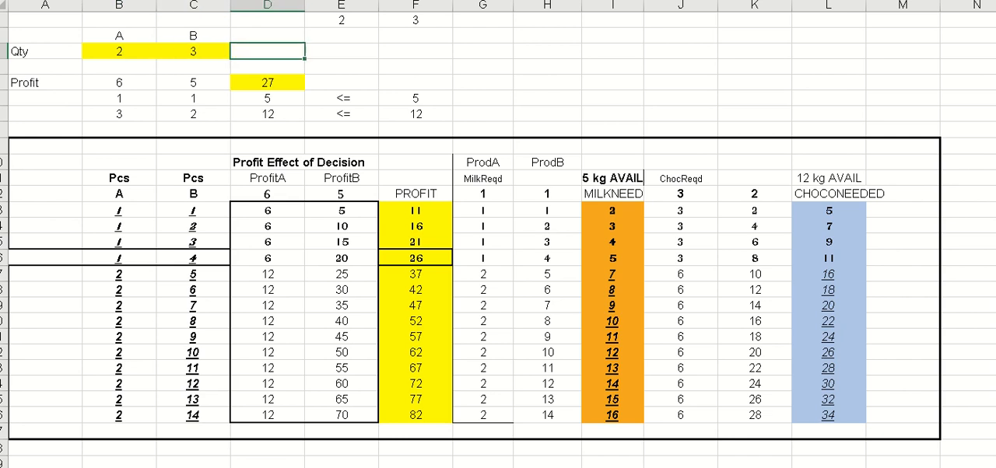
pyautogui.press('Down')
pyautogui.press('Down')
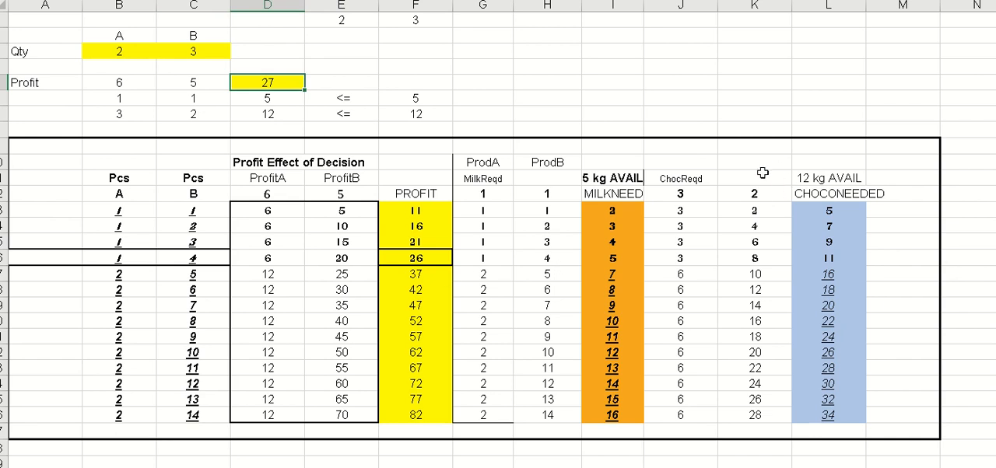
# - Add the note "by Trial and Error" in J6 above the trial table
pyautogui.click(707, 98)
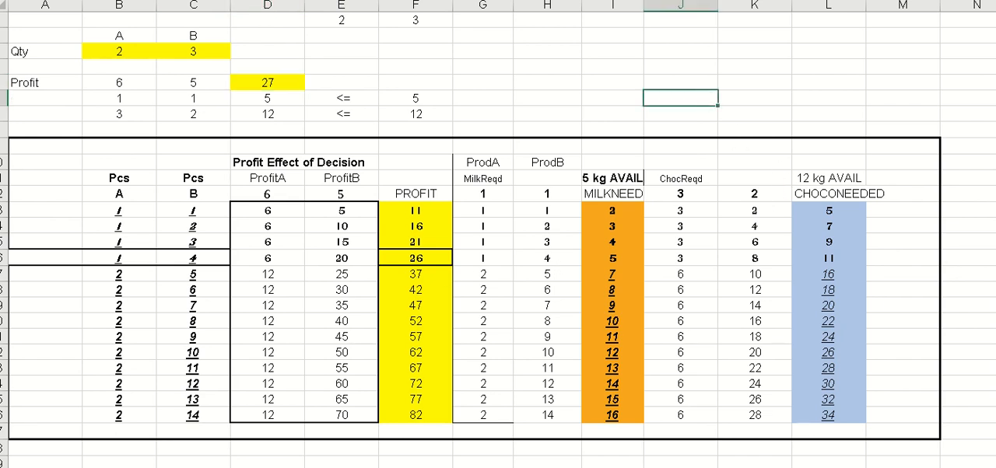
pyautogui.write('by Trial and Error')
pyautogui.press('Return')
pyautogui.press('Up')
# - Add the note "we are satisficing" in J7 under the trial-and-error note
pyautogui.click(812, 104)
pyautogui.click(705, 115)
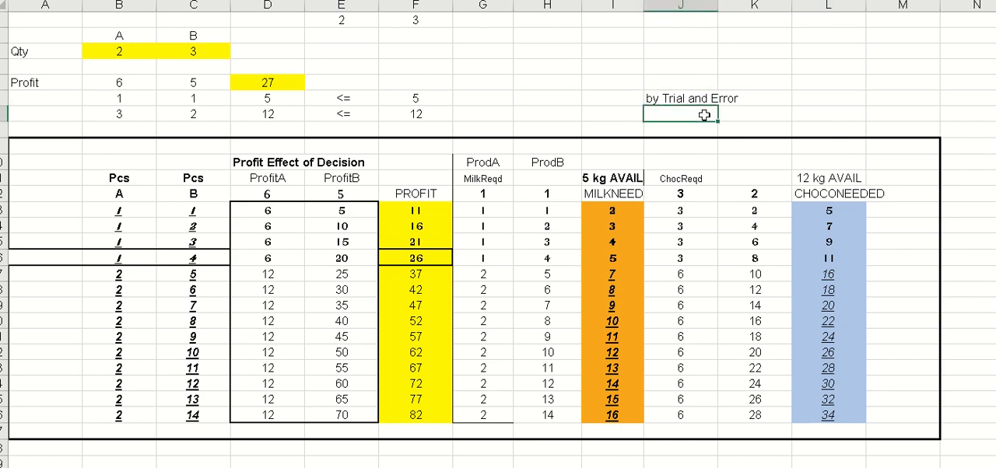
pyautogui.write('we are satisficinbg')
pyautogui.press('BackSpace')
pyautogui.press('BackSpace')
pyautogui.write('g')
pyautogui.press('Return')
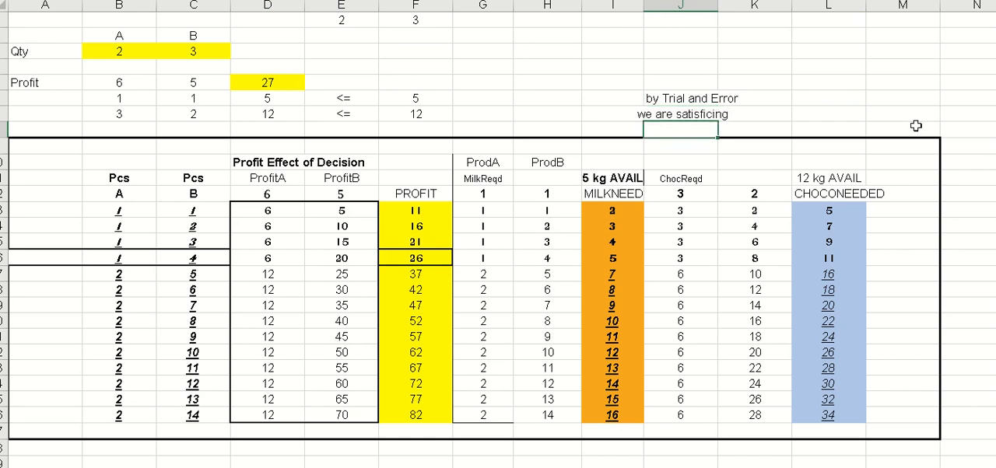
# - Left-align the satisficing note in J7
pyautogui.press('Up')
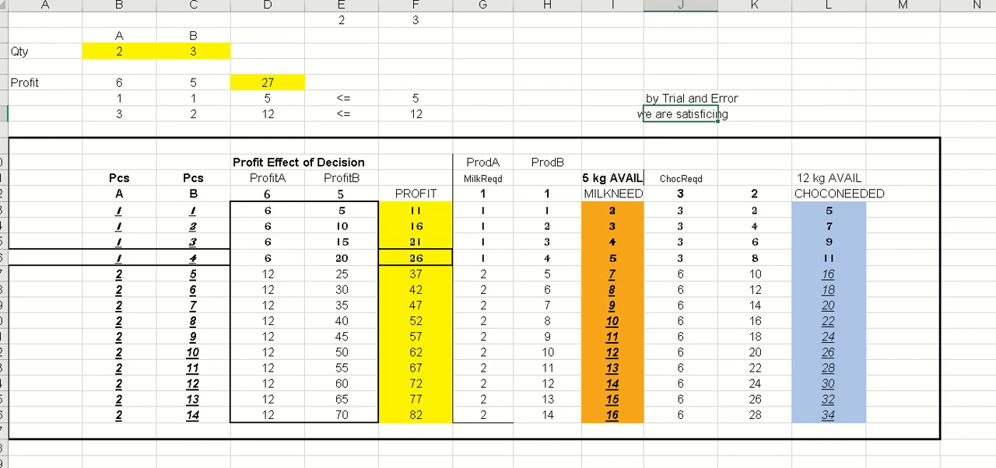
pyautogui.hotkey('alt', 'h')
pyautogui.press('a')
pyautogui.press('l')
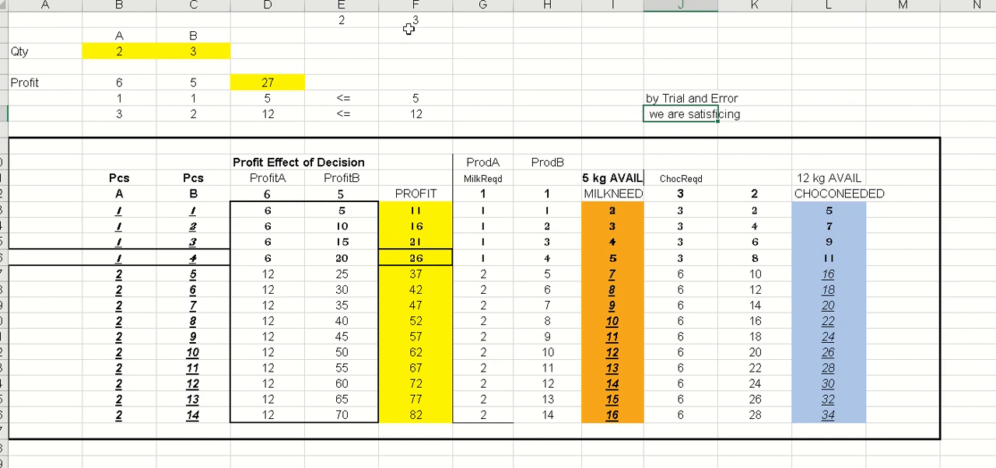
# - Clear the two loose values in E1:F1 and put a thick outside border around the model block A1:F7
pyautogui.click(342, 21)
pyautogui.hotkey('shift', 'Right')
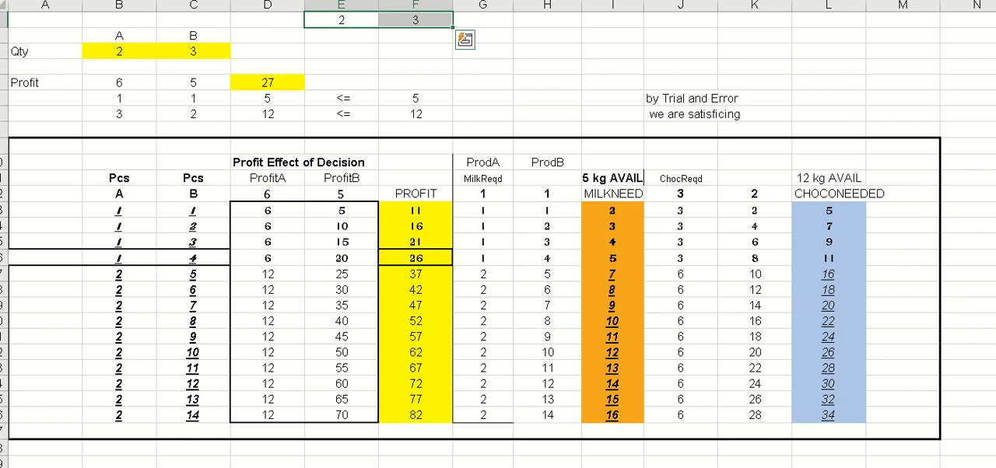
pyautogui.press('Delete')
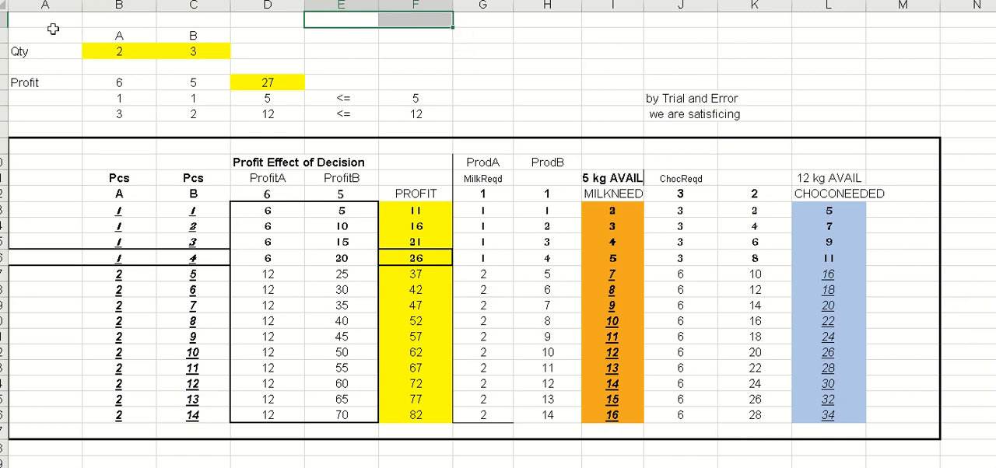
pyautogui.moveTo(41, 22); pyautogui.dragTo(430, 117)
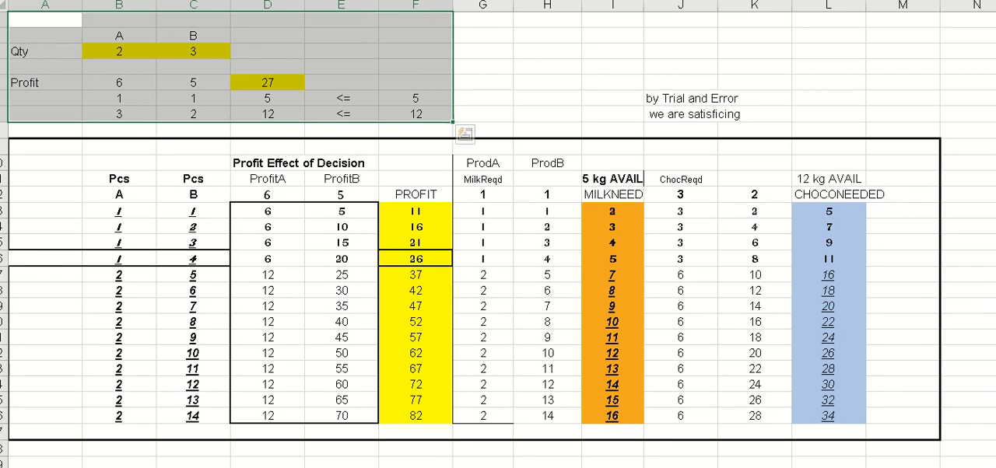
pyautogui.click(484, 31)
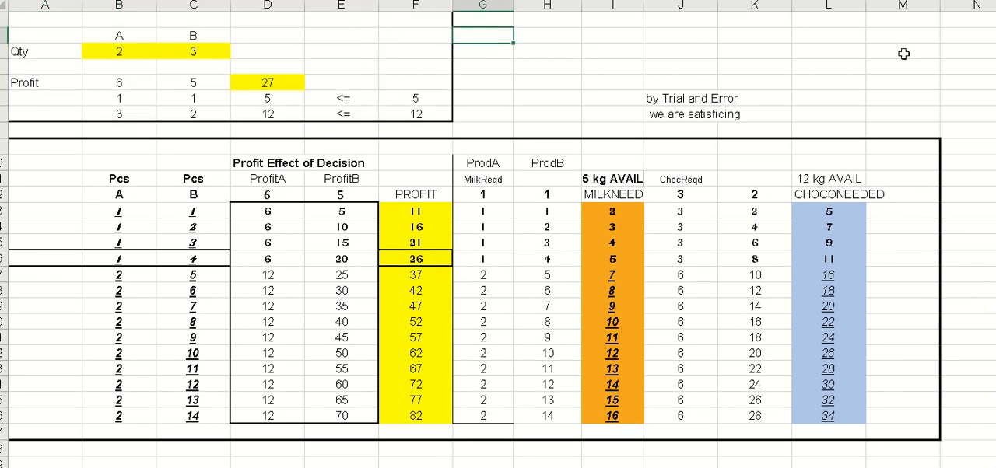
pyautogui.write('by')
pyautogui.press('BackSpace')
pyautogui.press('BackSpace')
pyautogui.click(528, 84)
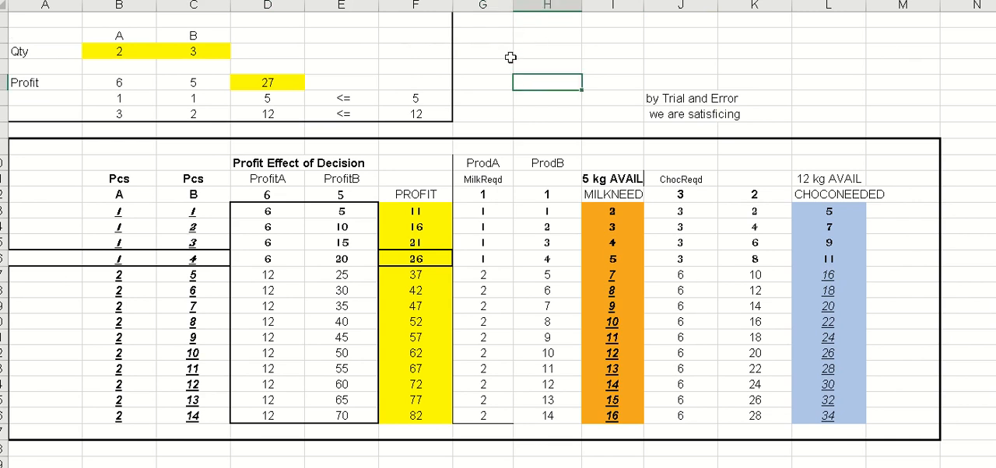
# - Add the note "by using Linear Programming / Solver" in G3 beside the bordered model
pyautogui.click(482, 51)
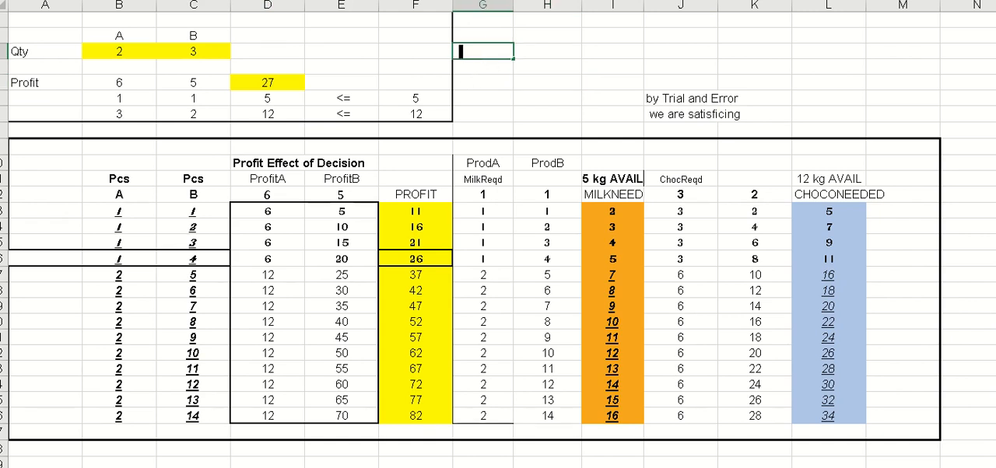
pyautogui.write('by using Linear')
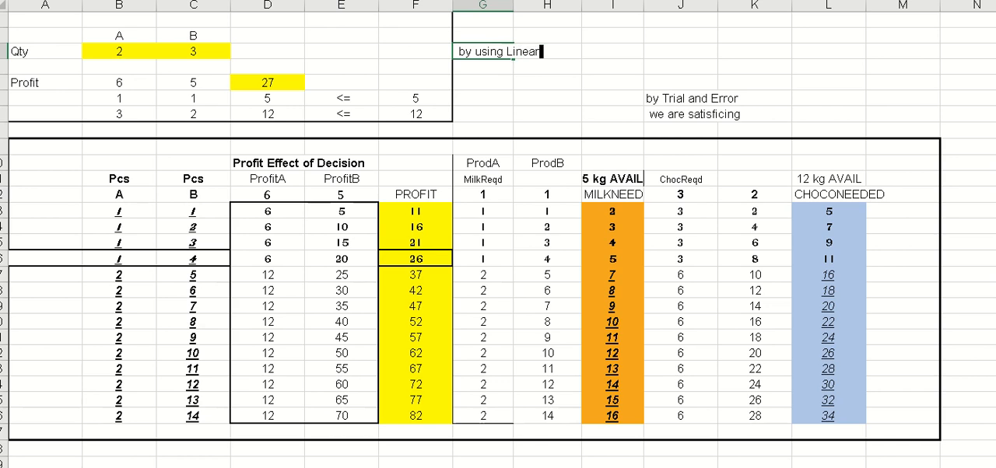
pyautogui.write(' Program')
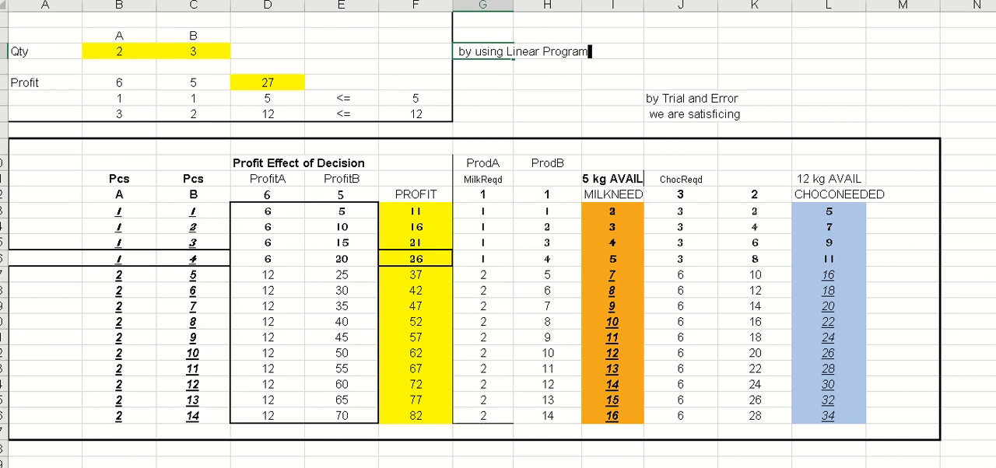
pyautogui.write('ming / Solver')
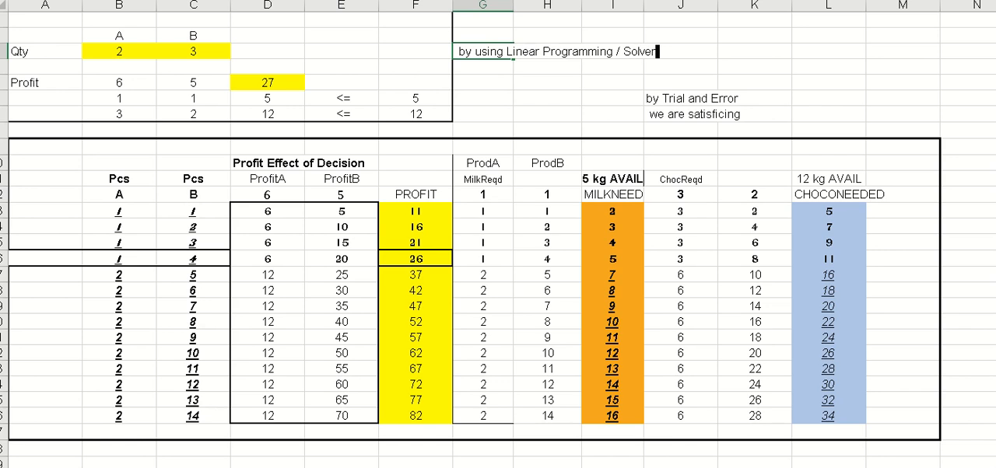
# - Add the note "we are optimizing." in G4 under the Linear Programming note
pyautogui.press('Return')
pyautogui.write('we are ')
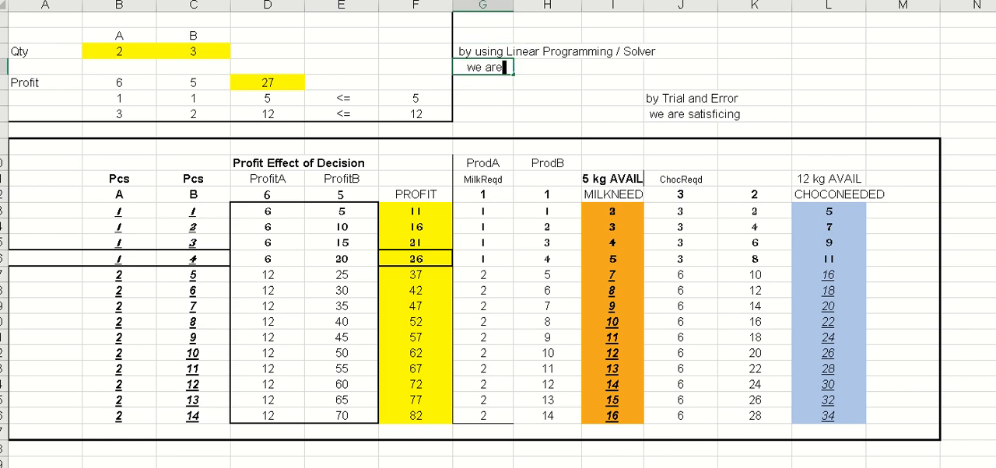
pyautogui.write('op')
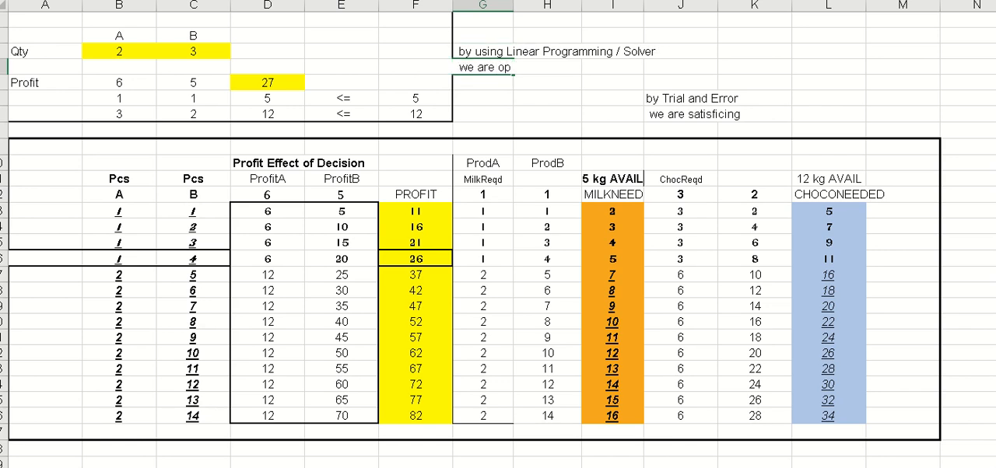
pyautogui.write('timizing.')
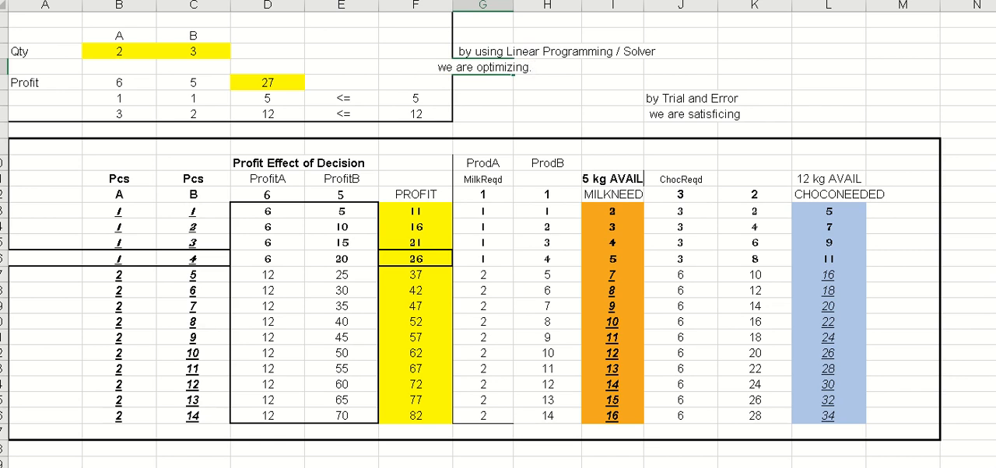
pyautogui.press('Return')
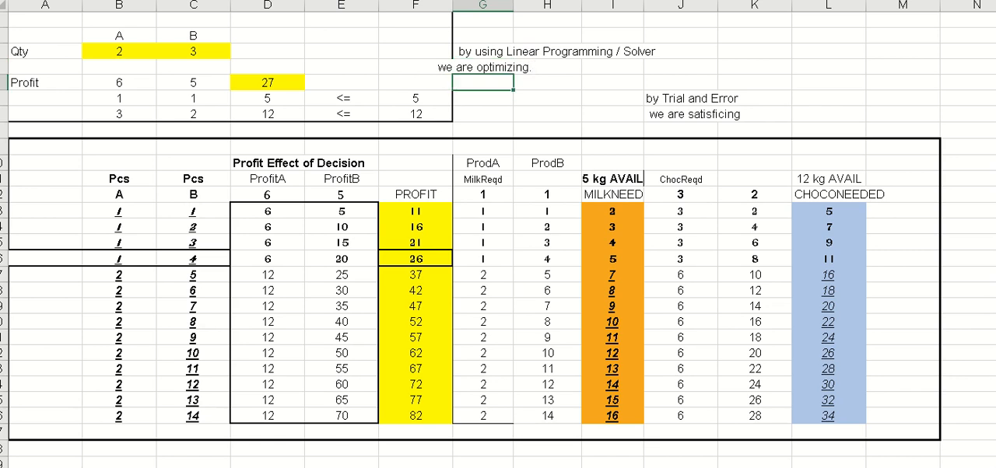
# - Left-align the optimizing note in G4
pyautogui.click(497, 67)
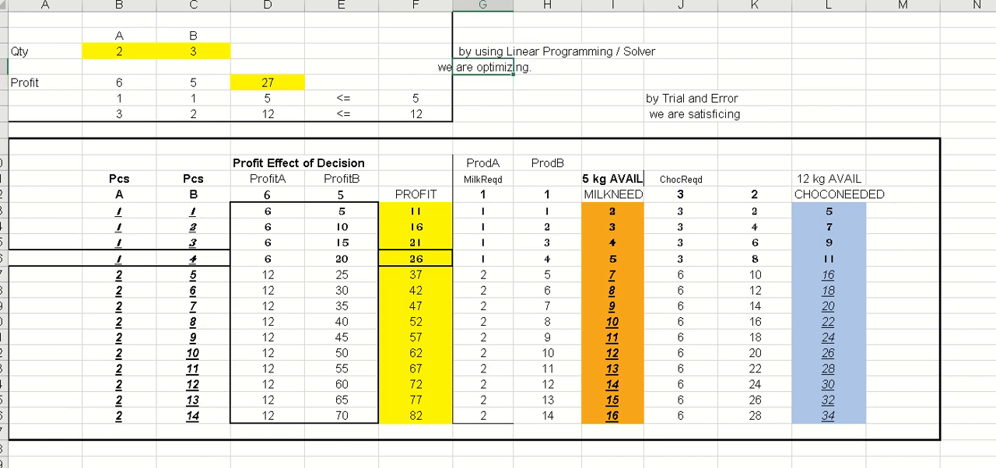
pyautogui.doubleClick(502, 67)
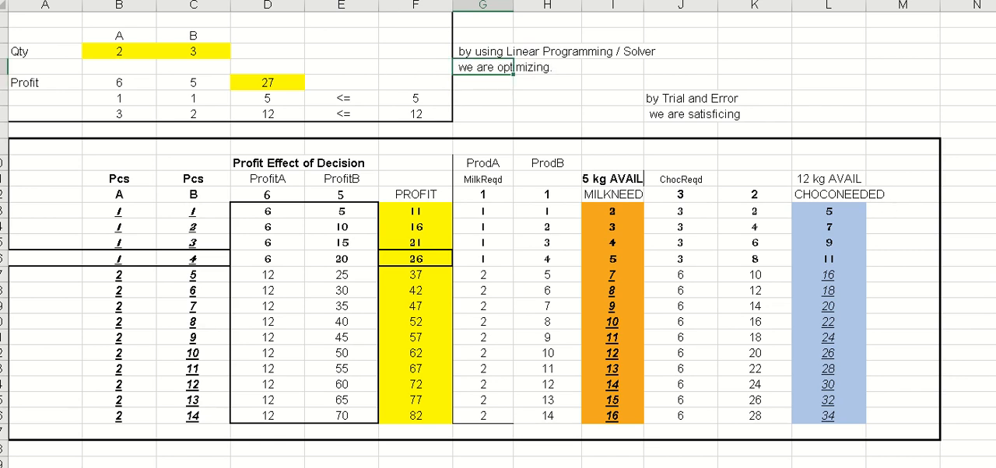
pyautogui.click(766, 66)
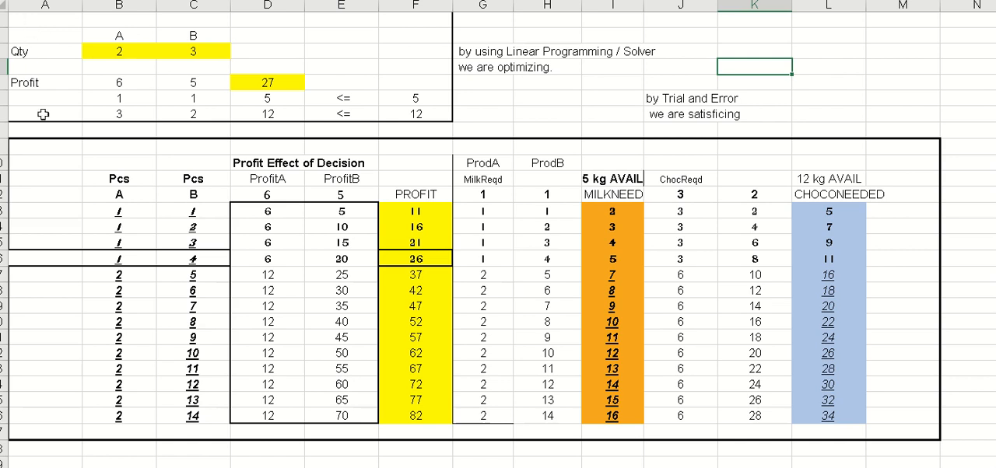
# - Copy the bordered model block A1:F7 and bring up the paste options for K3
pyautogui.click(33, 17)
pyautogui.moveTo(33, 17)
pyautogui.mouseDown()
pyautogui.moveTo(44, 93)
pyautogui.moveTo(129, 115)
pyautogui.moveTo(345, 134)
pyautogui.moveTo(434, 131)
pyautogui.moveTo(433, 118)
pyautogui.mouseUp()
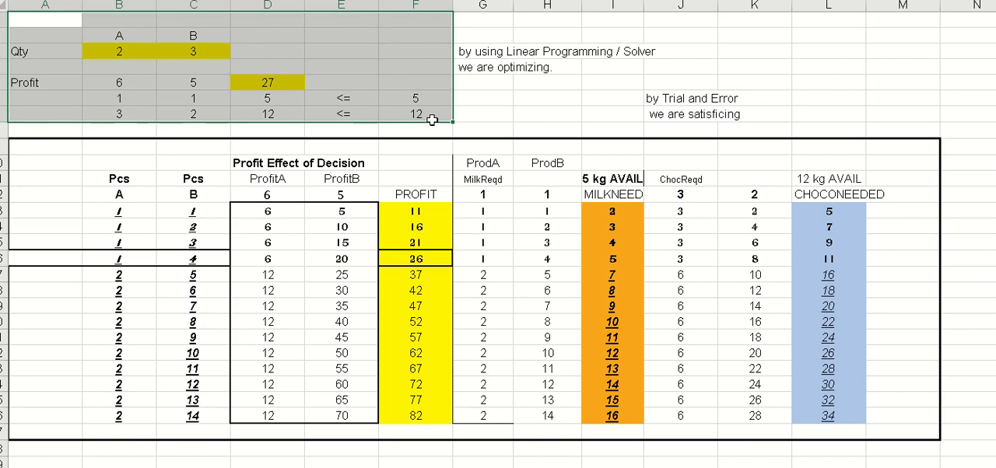
pyautogui.rightClick(349, 50)
pyautogui.click(415, 51)
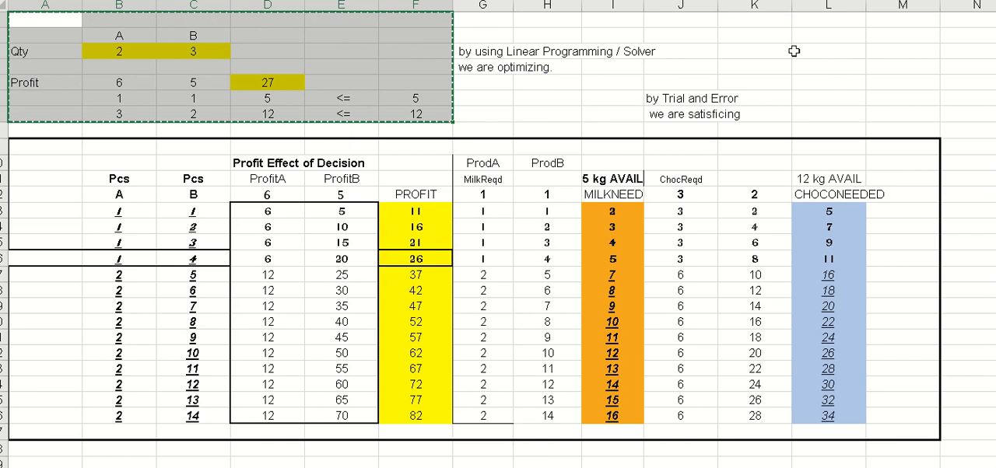
pyautogui.rightClick(408, 46)
pyautogui.click(447, 51)
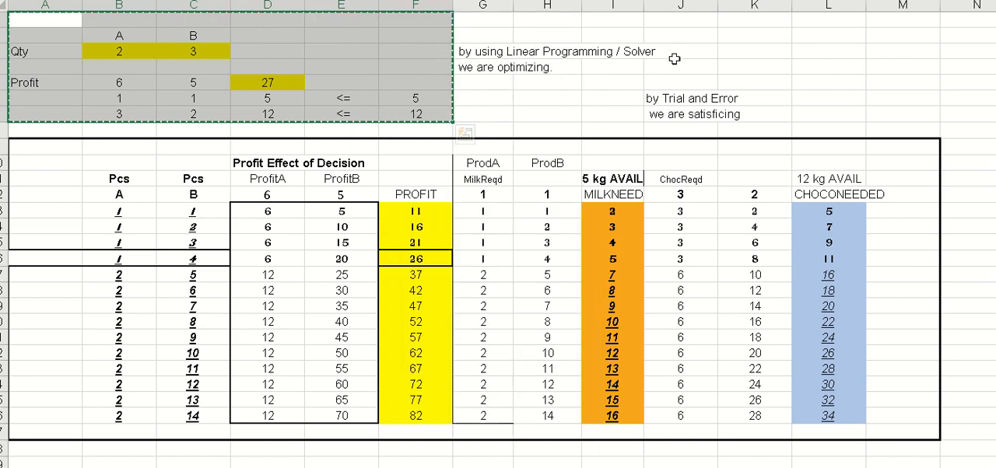
pyautogui.click(758, 51)
pyautogui.rightClick(760, 53)
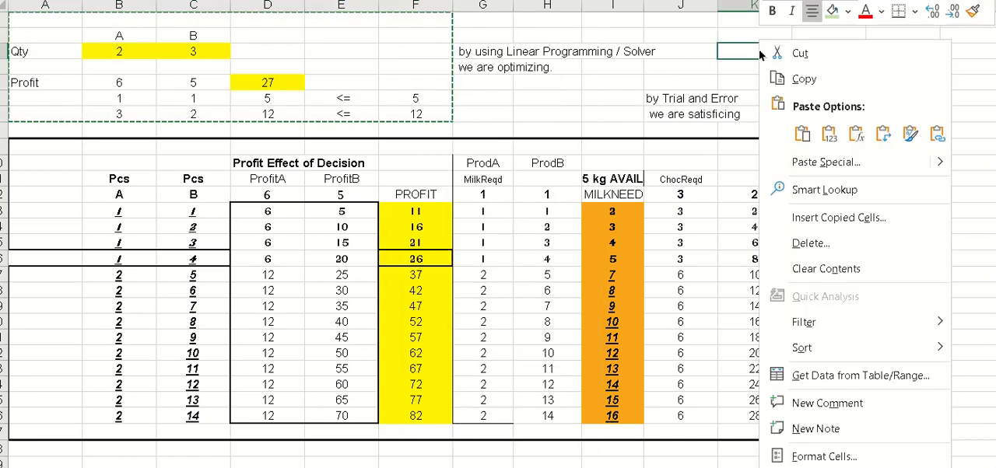